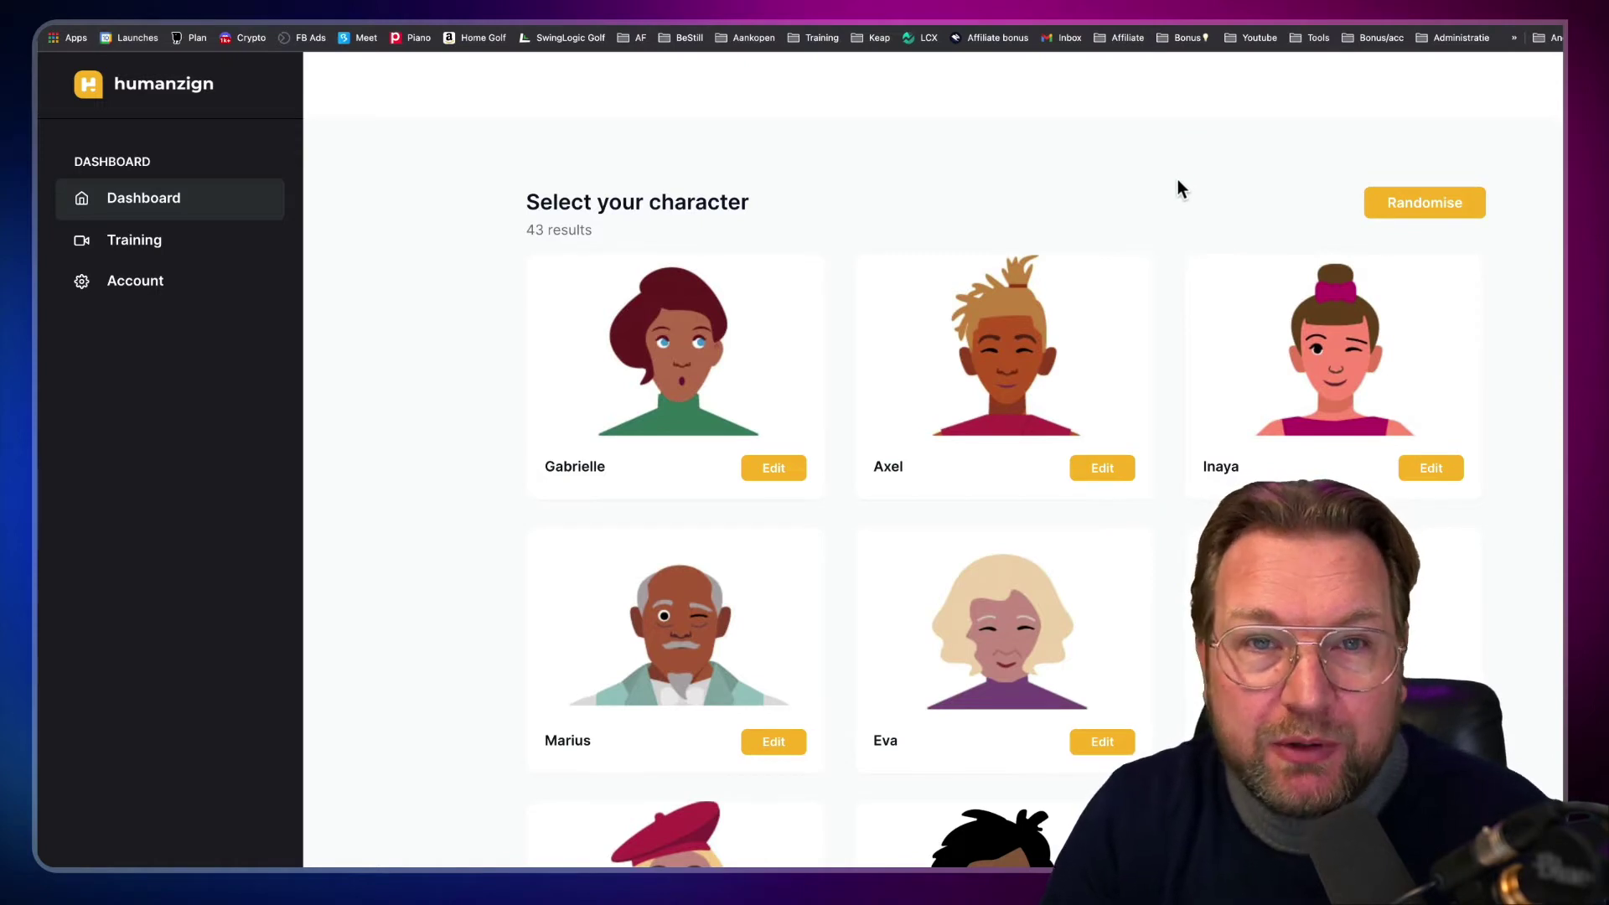
{"action": "scroll", "coordinate": [1178, 181], "scroll_direction": "down", "scroll_amount": 2}
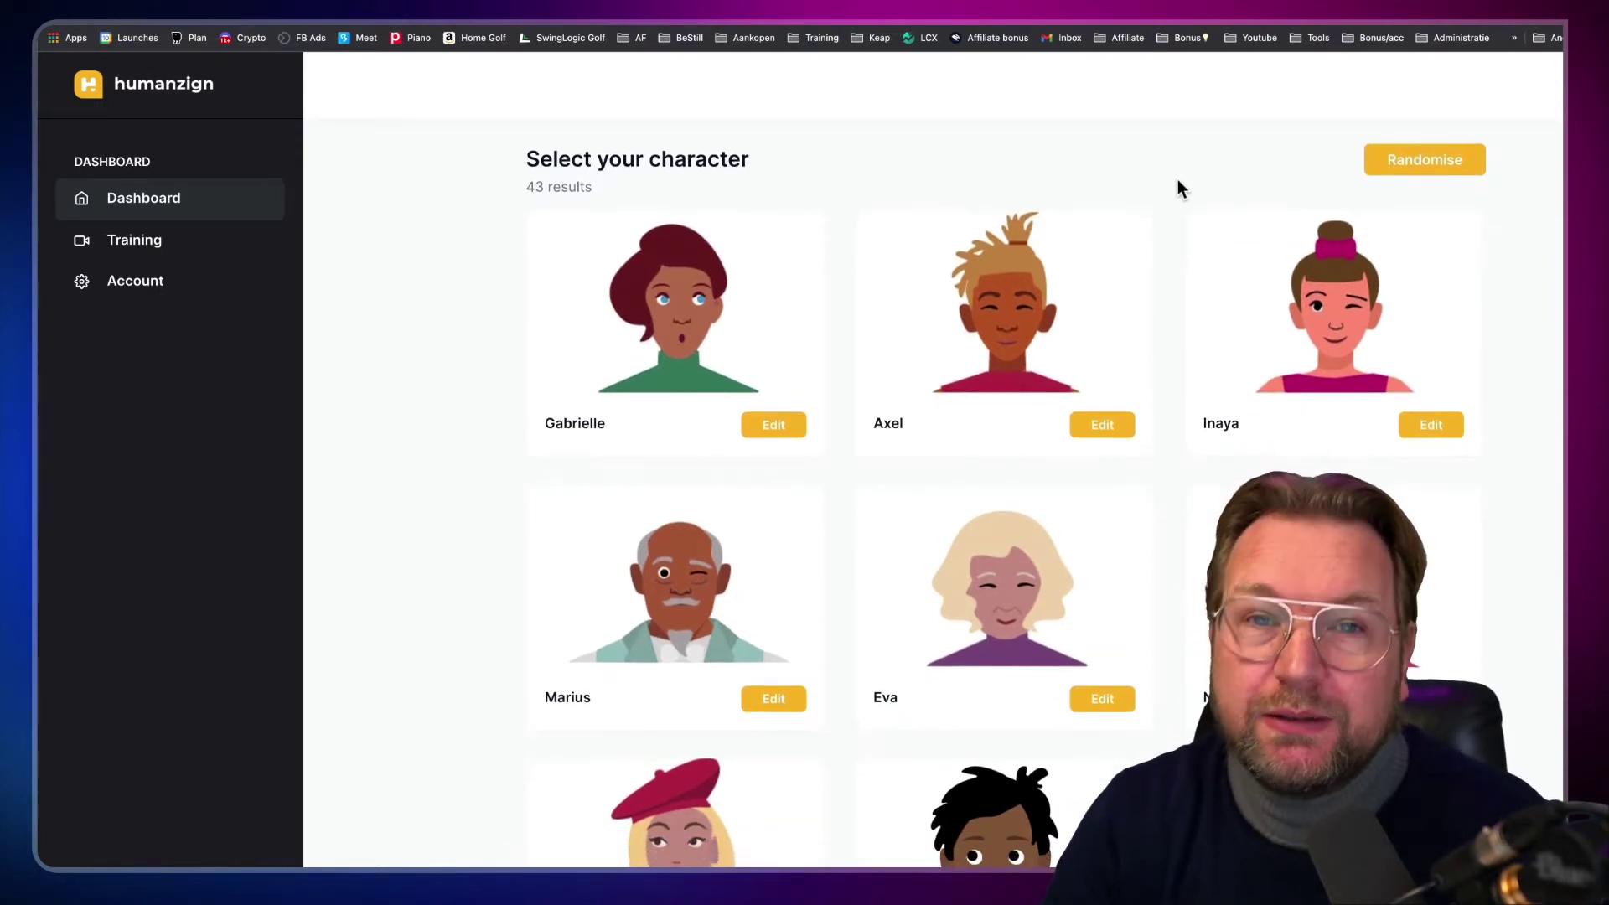
{"action": "scroll", "coordinate": [1178, 181], "scroll_direction": "down", "scroll_amount": 2}
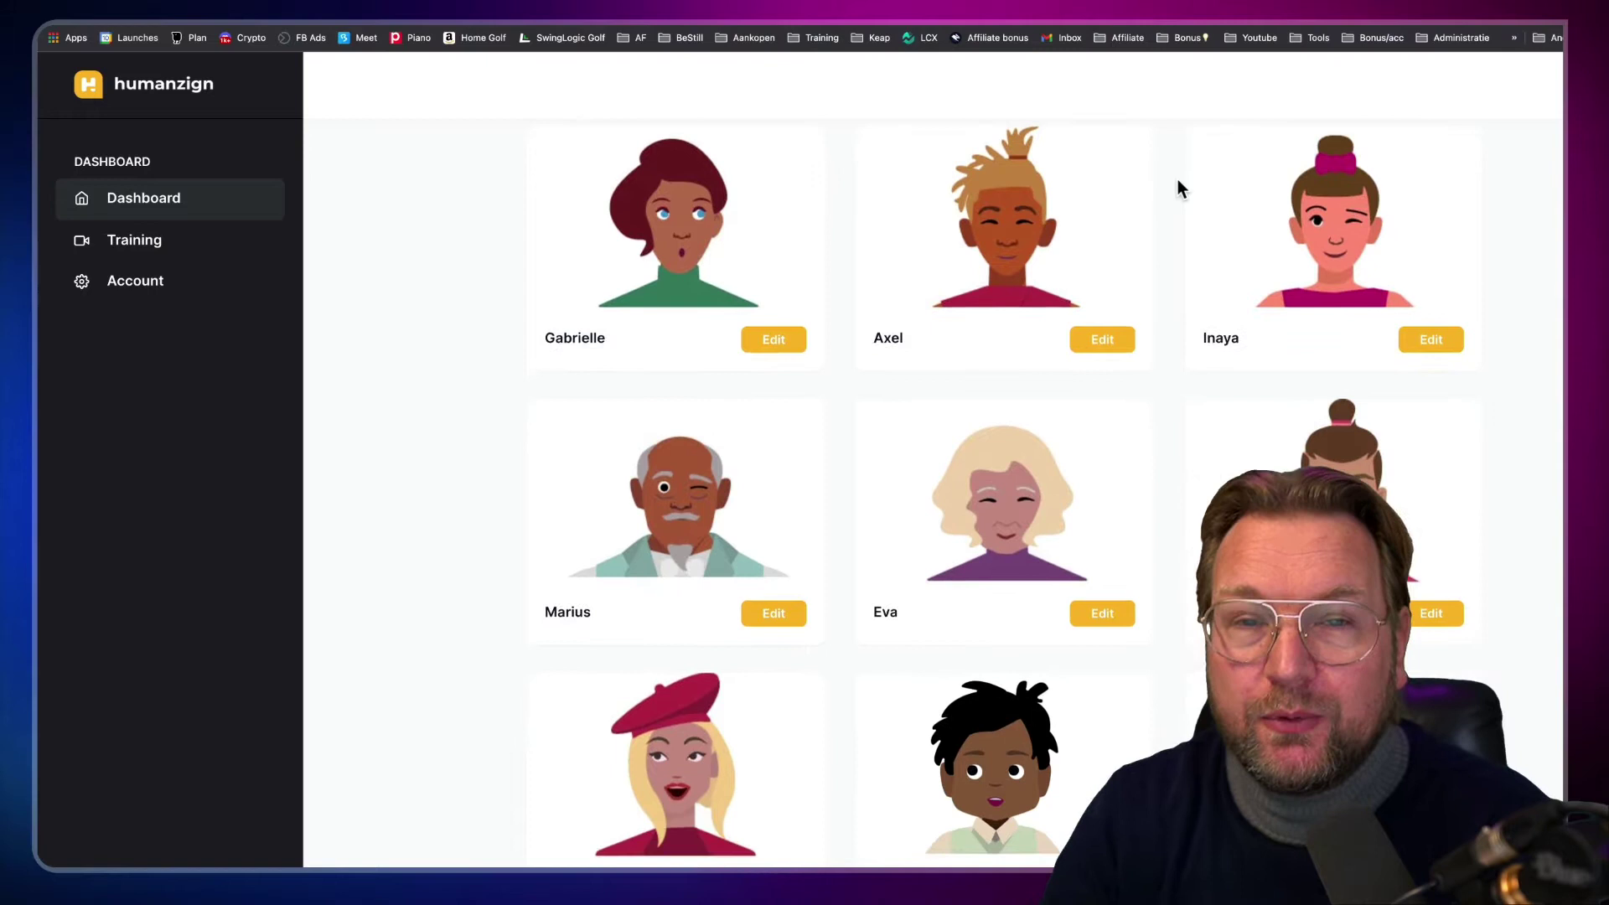
{"action": "scroll", "coordinate": [1178, 188], "scroll_direction": "down", "scroll_amount": 5}
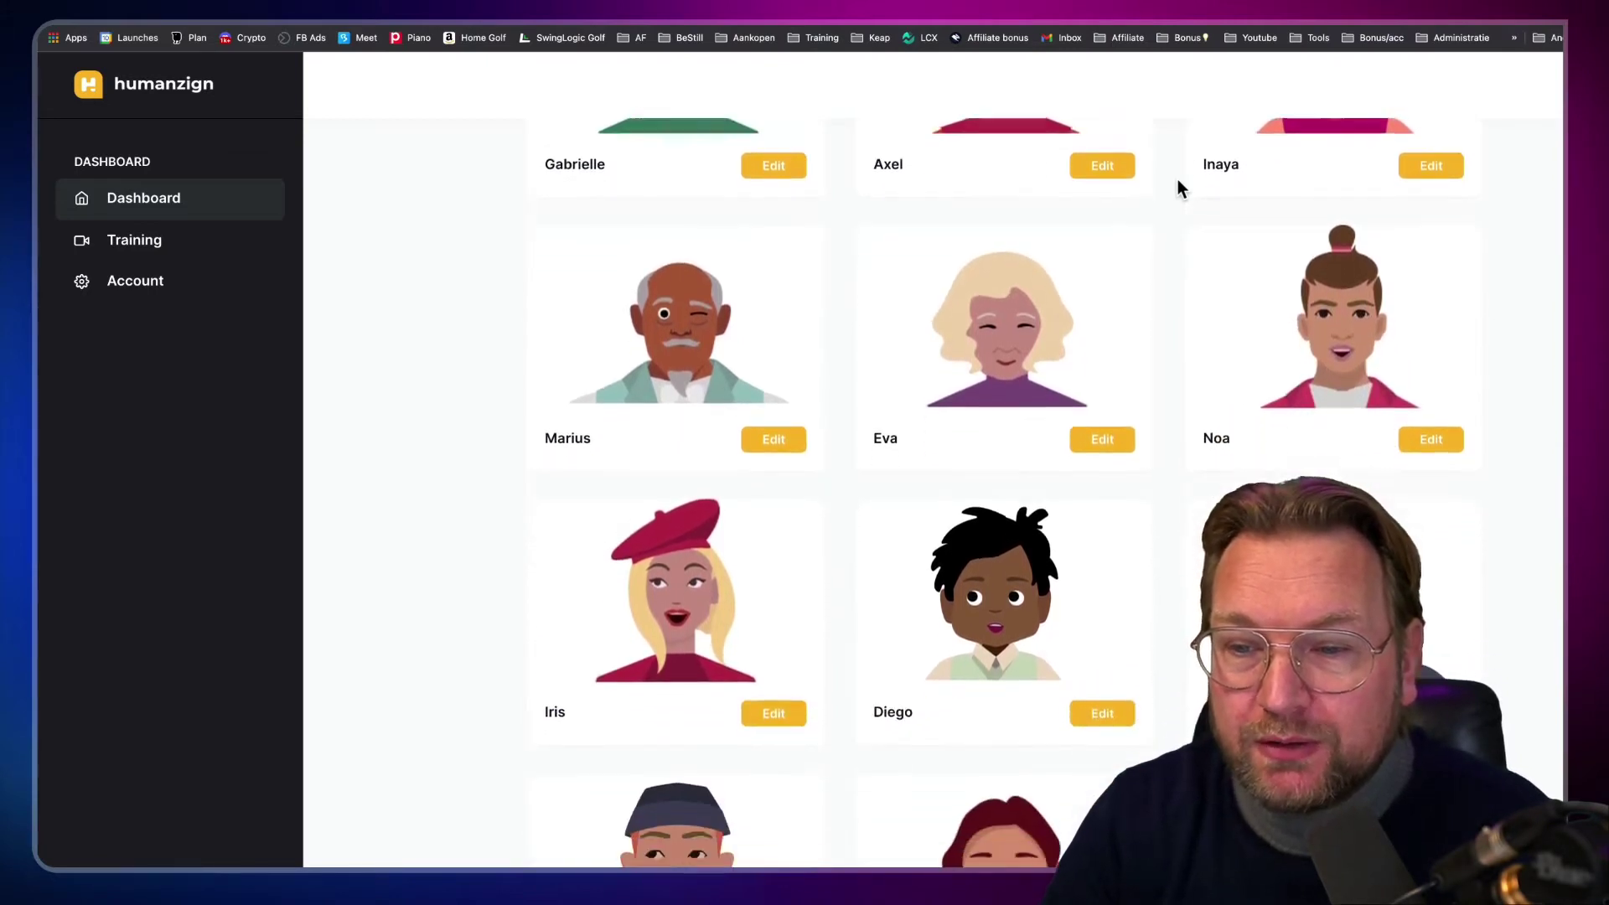
{"action": "scroll", "coordinate": [1178, 188], "scroll_direction": "down", "scroll_amount": 10}
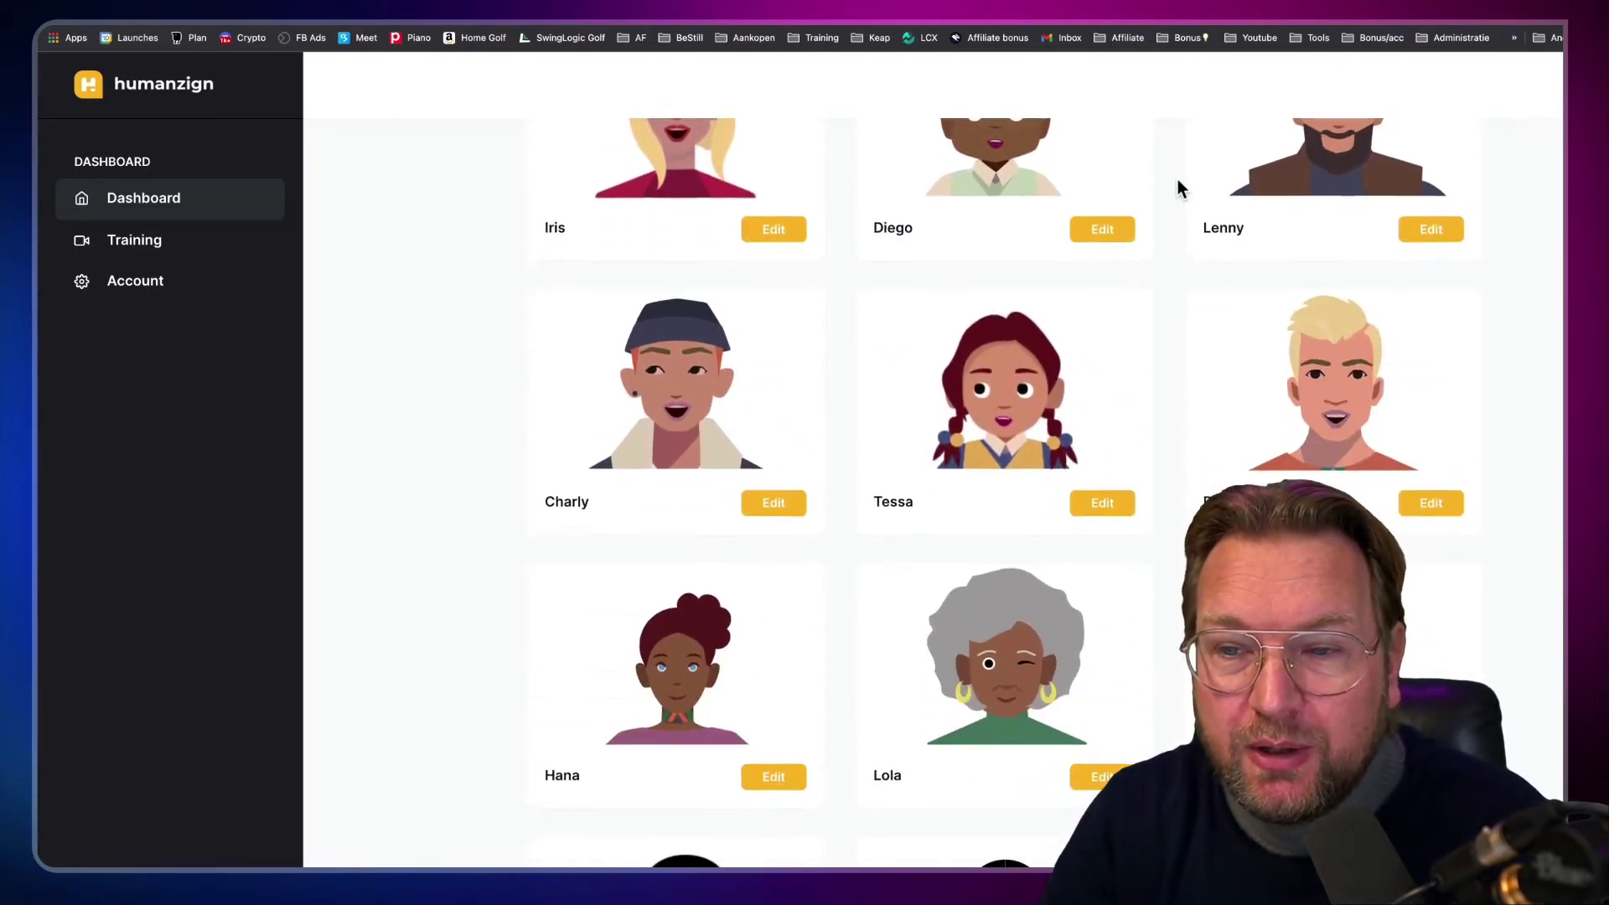
{"action": "scroll", "coordinate": [1178, 187], "scroll_direction": "down", "scroll_amount": 10}
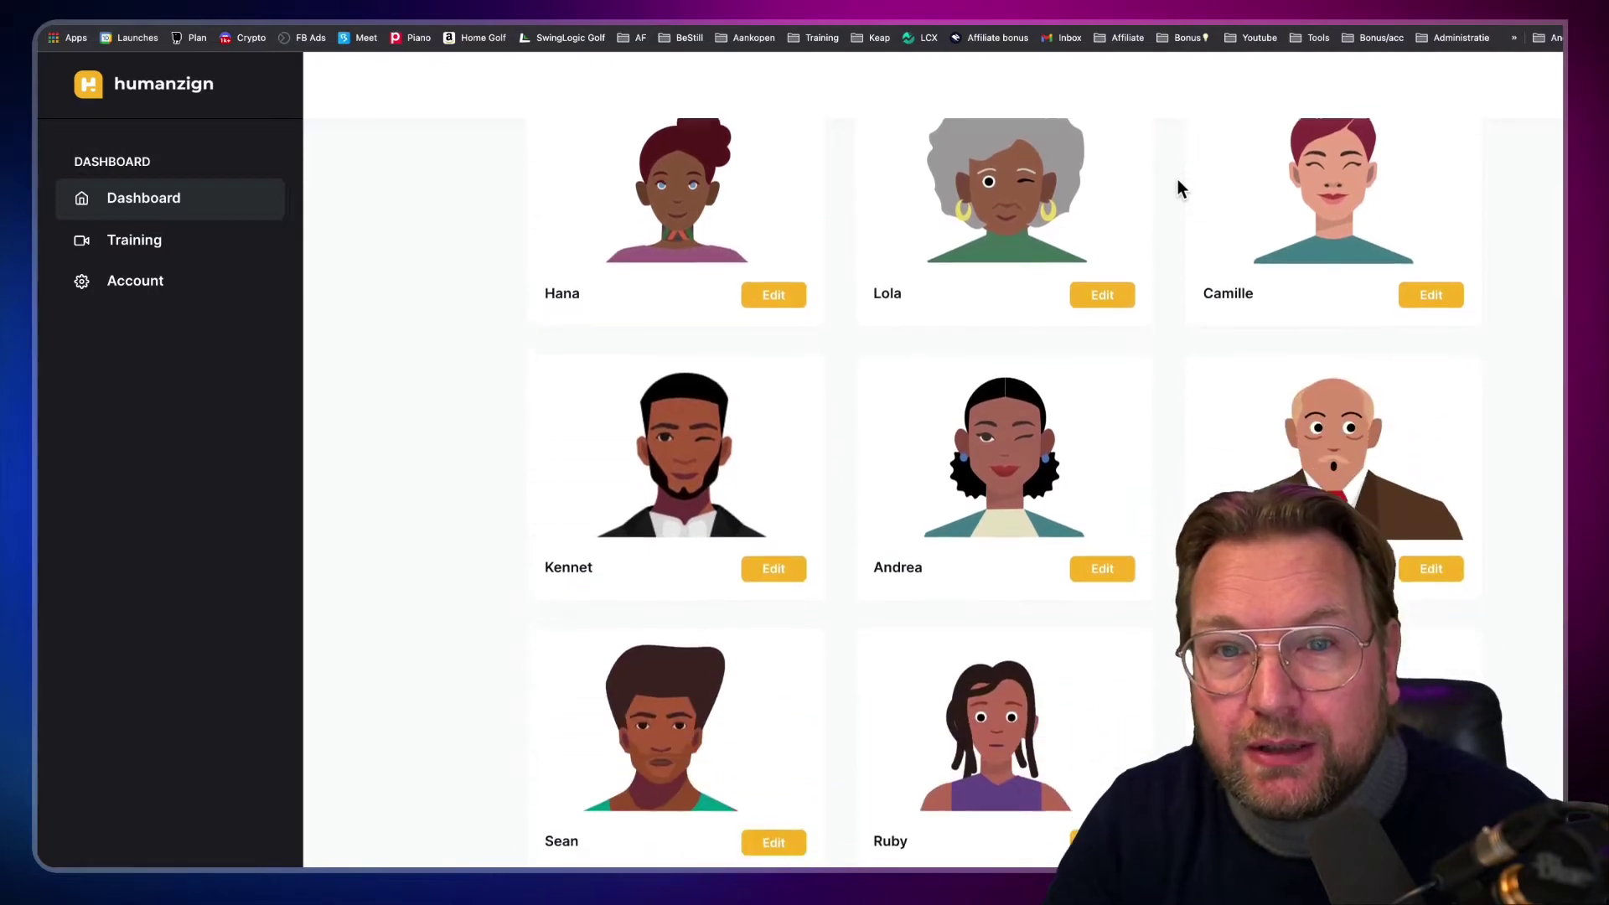
{"action": "scroll", "coordinate": [1178, 181], "scroll_direction": "down", "scroll_amount": 10}
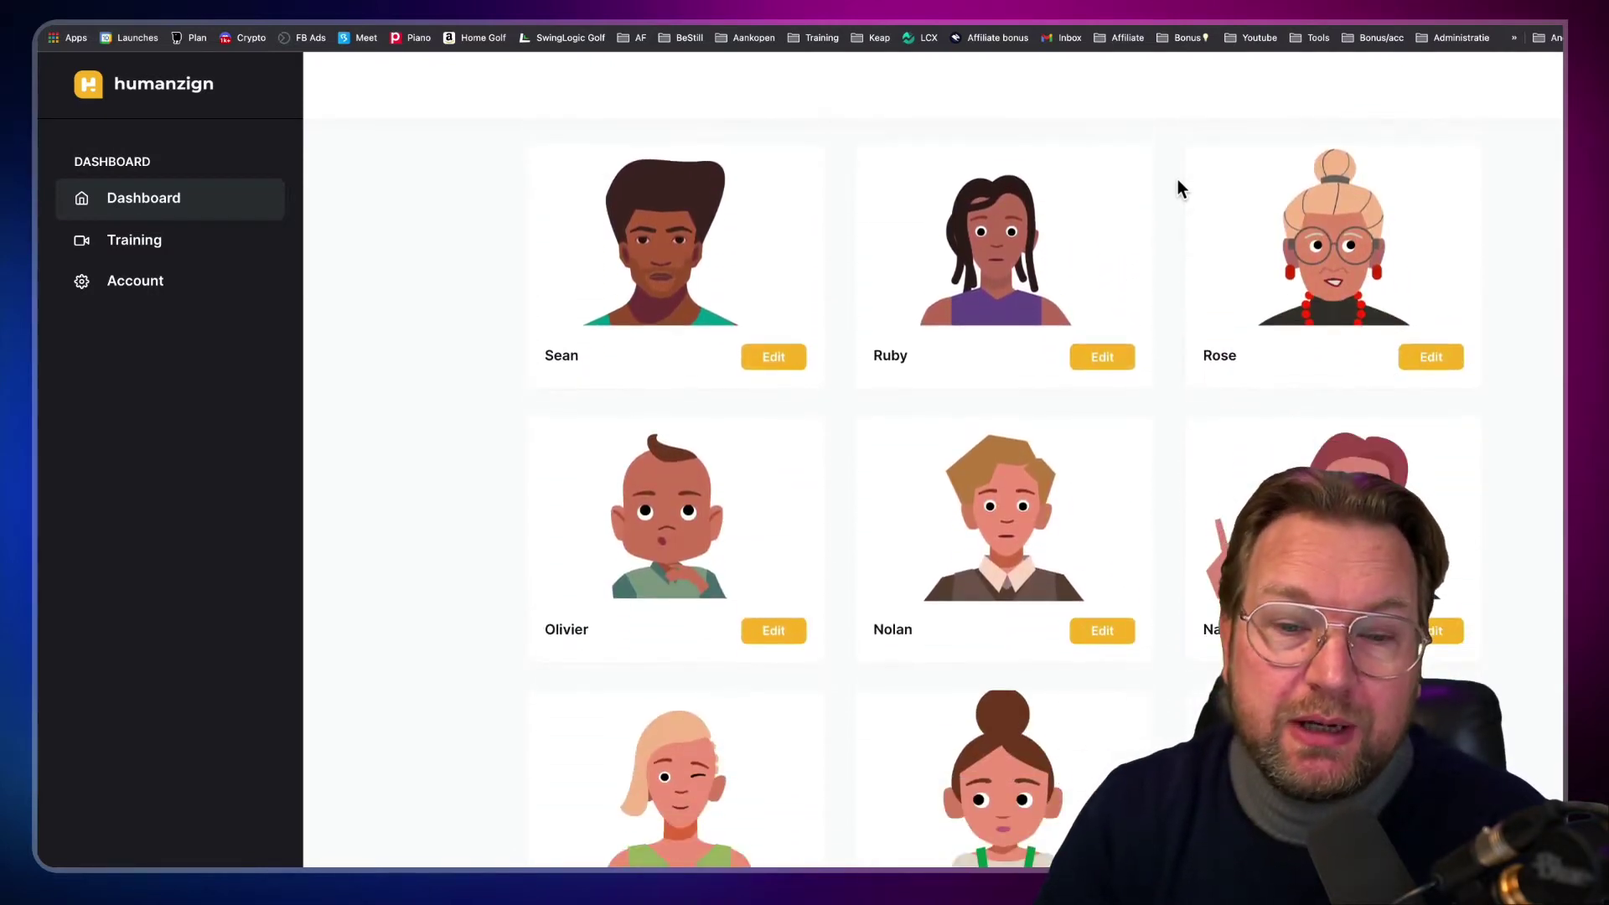
{"action": "scroll", "coordinate": [1177, 188], "scroll_direction": "down", "scroll_amount": 7}
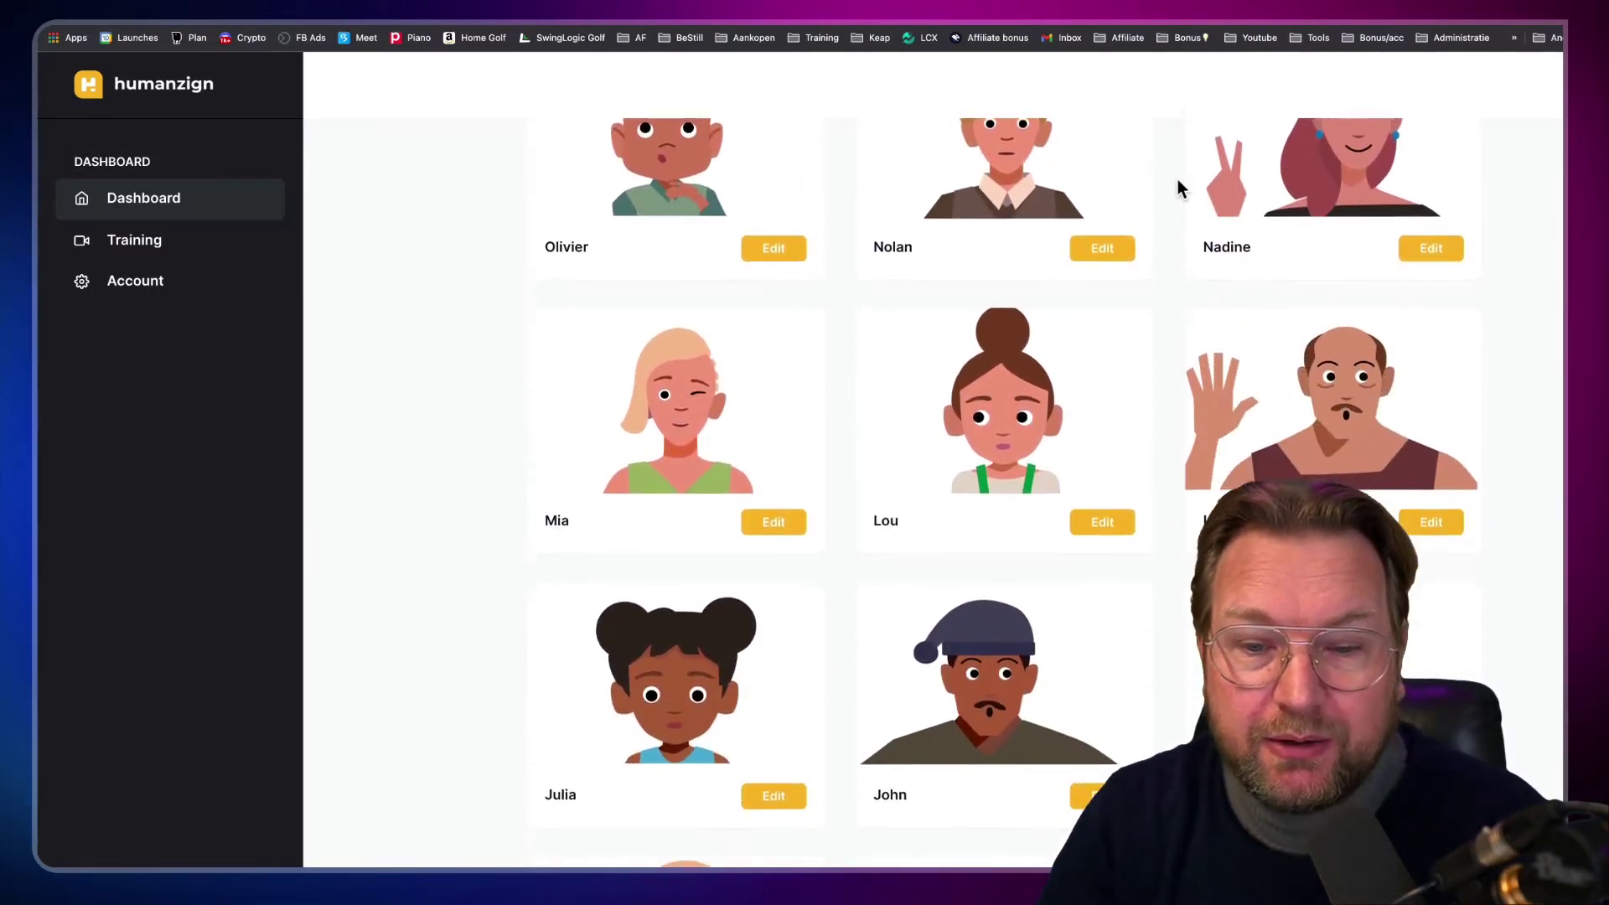
{"action": "scroll", "coordinate": [1178, 188], "scroll_direction": "down", "scroll_amount": 6}
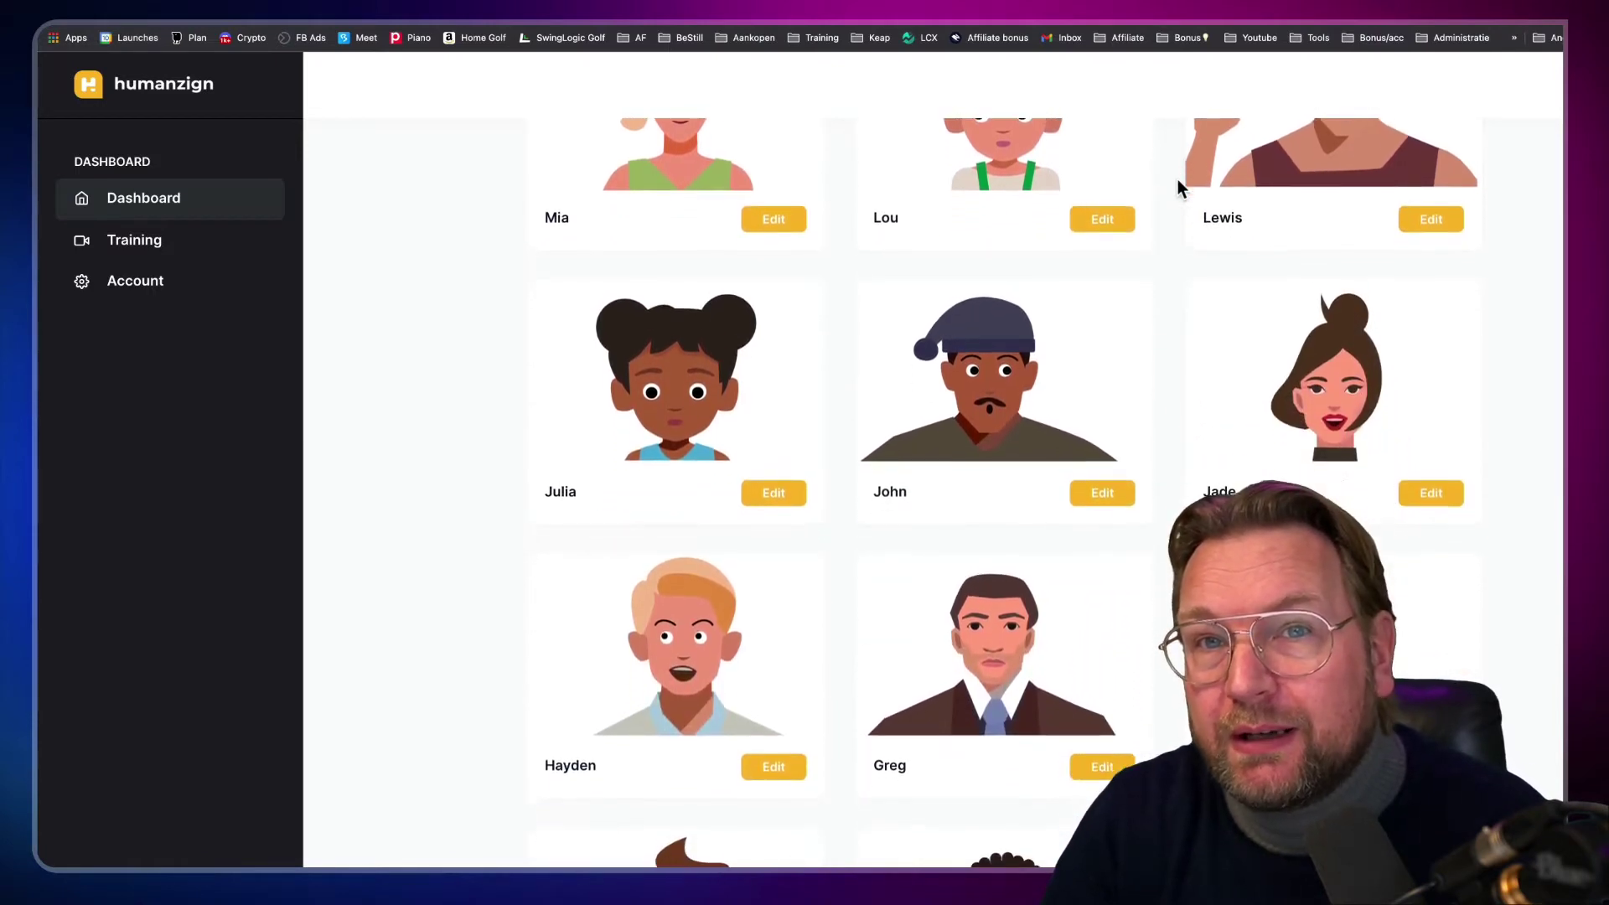
{"action": "scroll", "coordinate": [1178, 188], "scroll_direction": "down", "scroll_amount": 2}
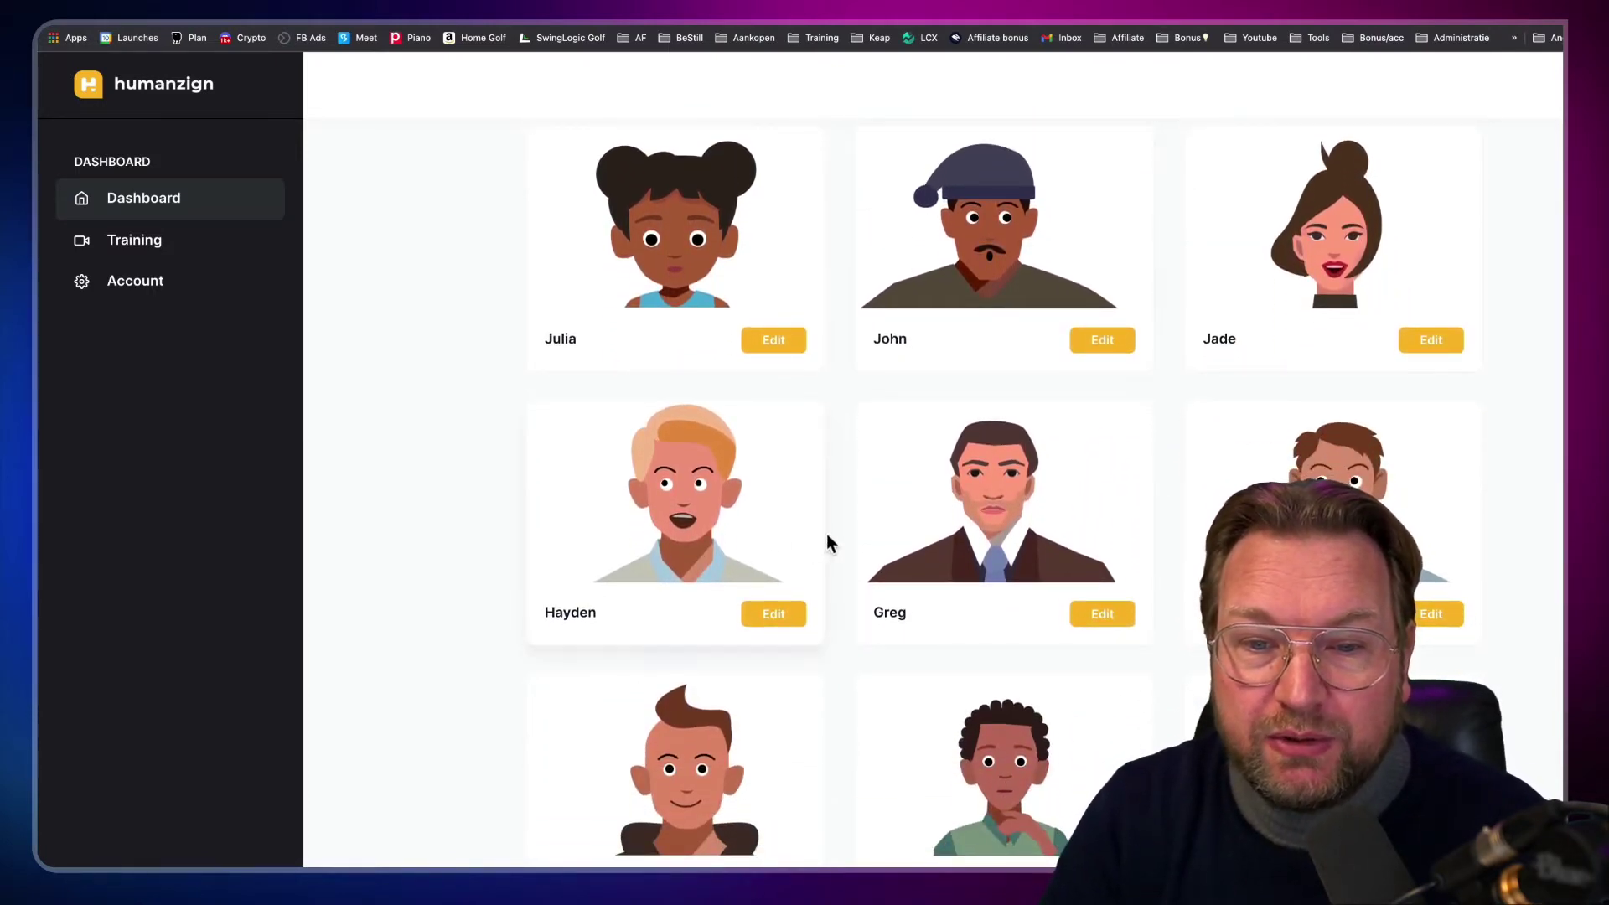
Open Hayden's character editor and bring the Head options into view.
{"action": "left_click", "coordinate": [767, 617]}
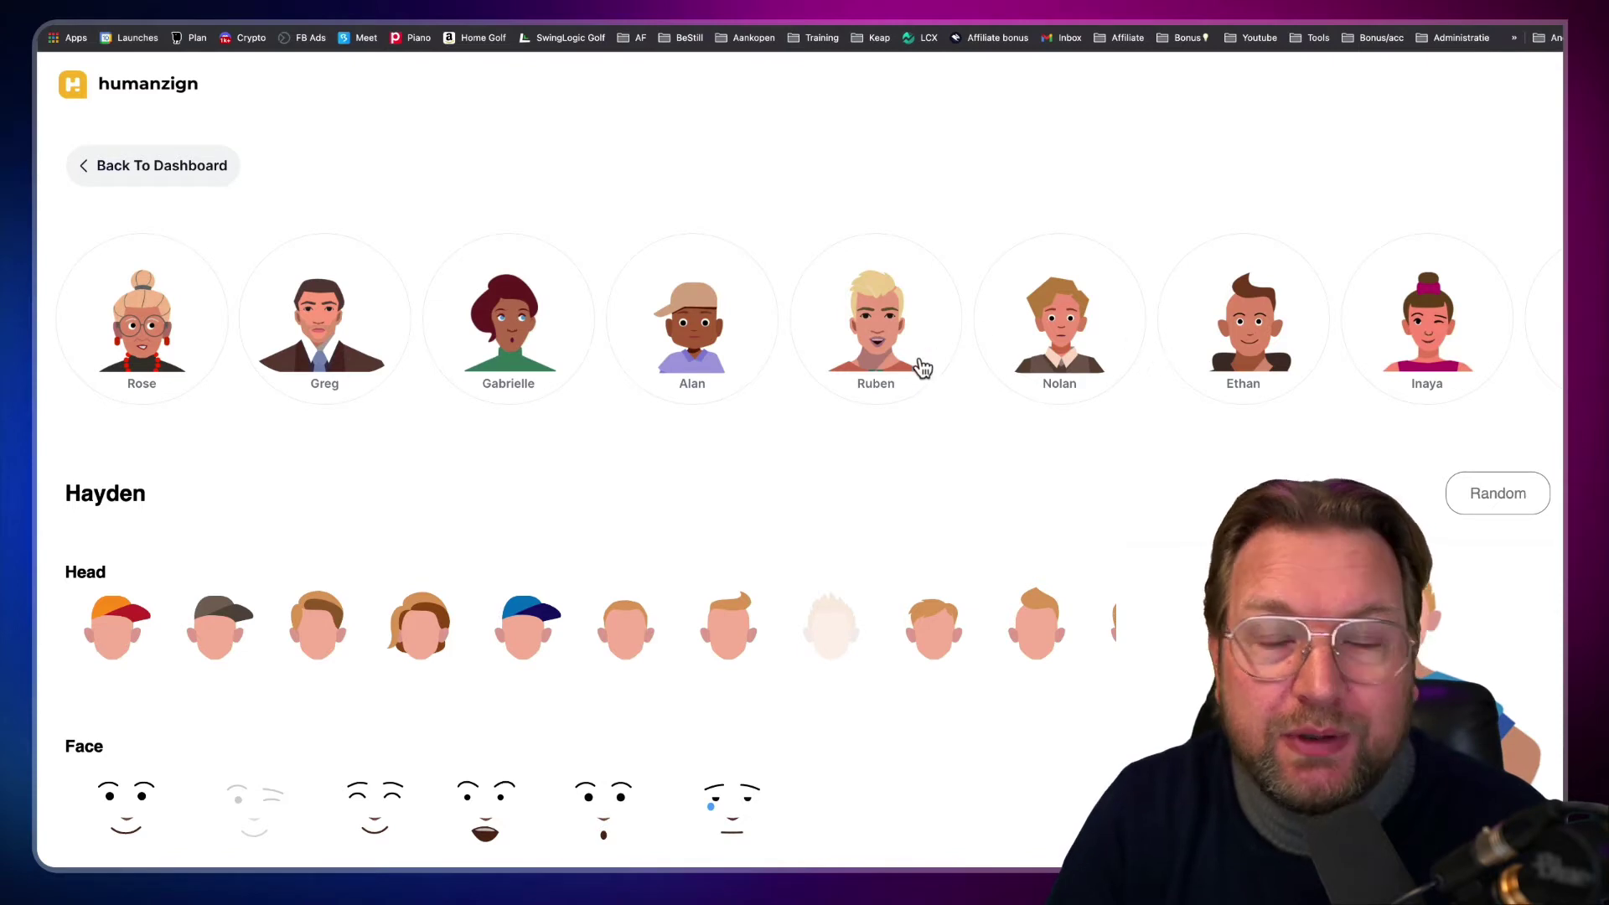
{"action": "scroll", "coordinate": [1007, 445], "scroll_direction": "down", "scroll_amount": 5}
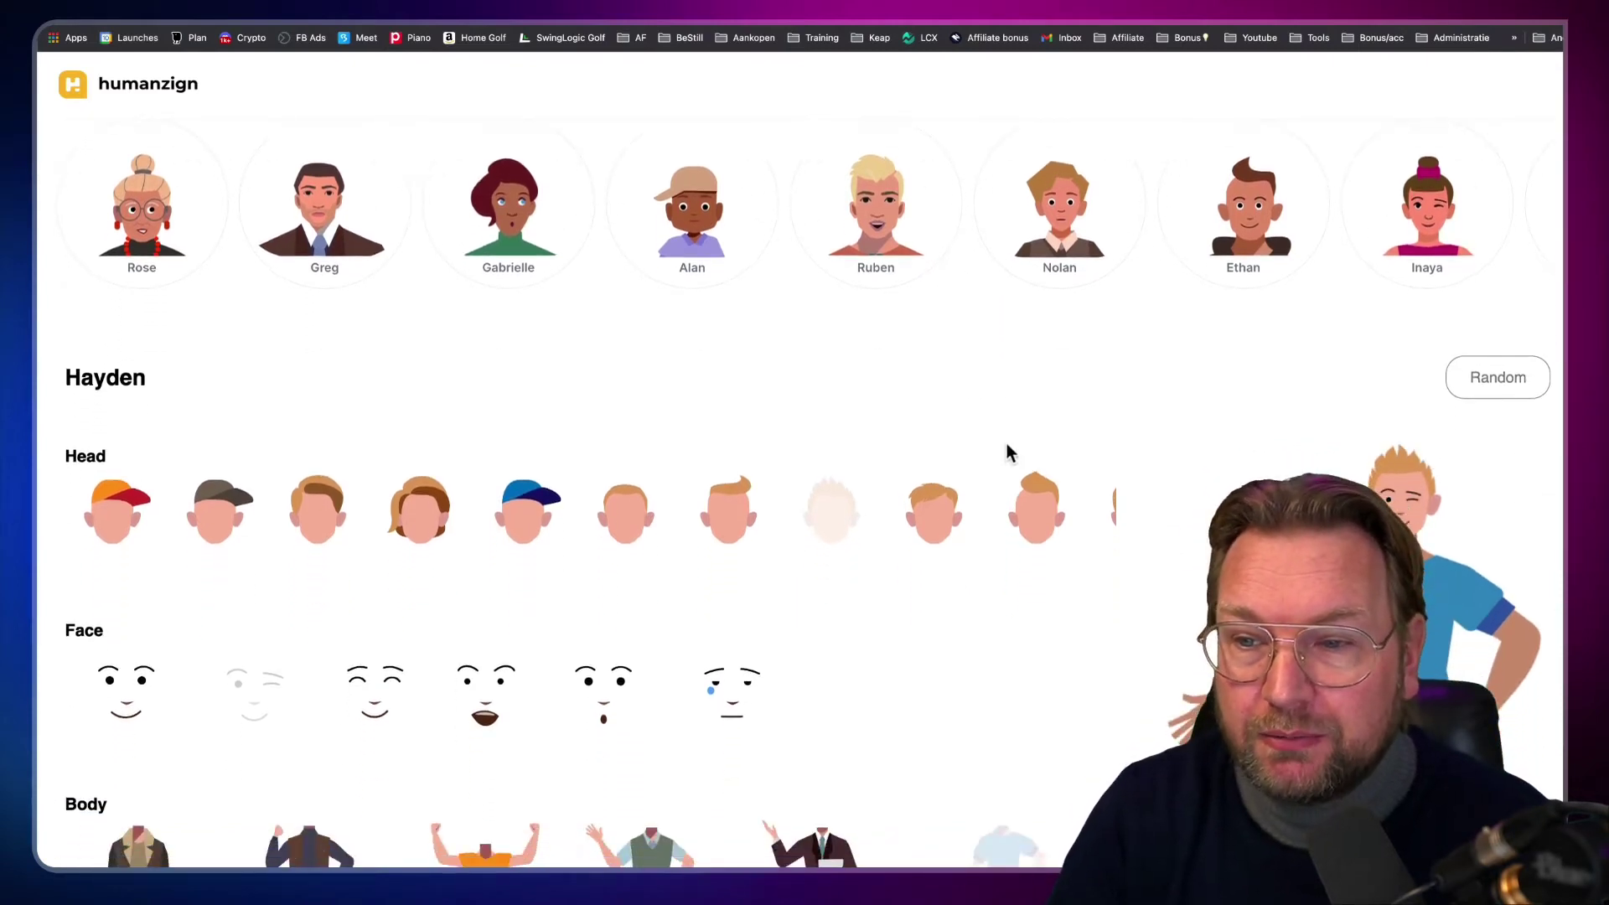
{"action": "scroll", "coordinate": [1007, 453], "scroll_direction": "down", "scroll_amount": 2}
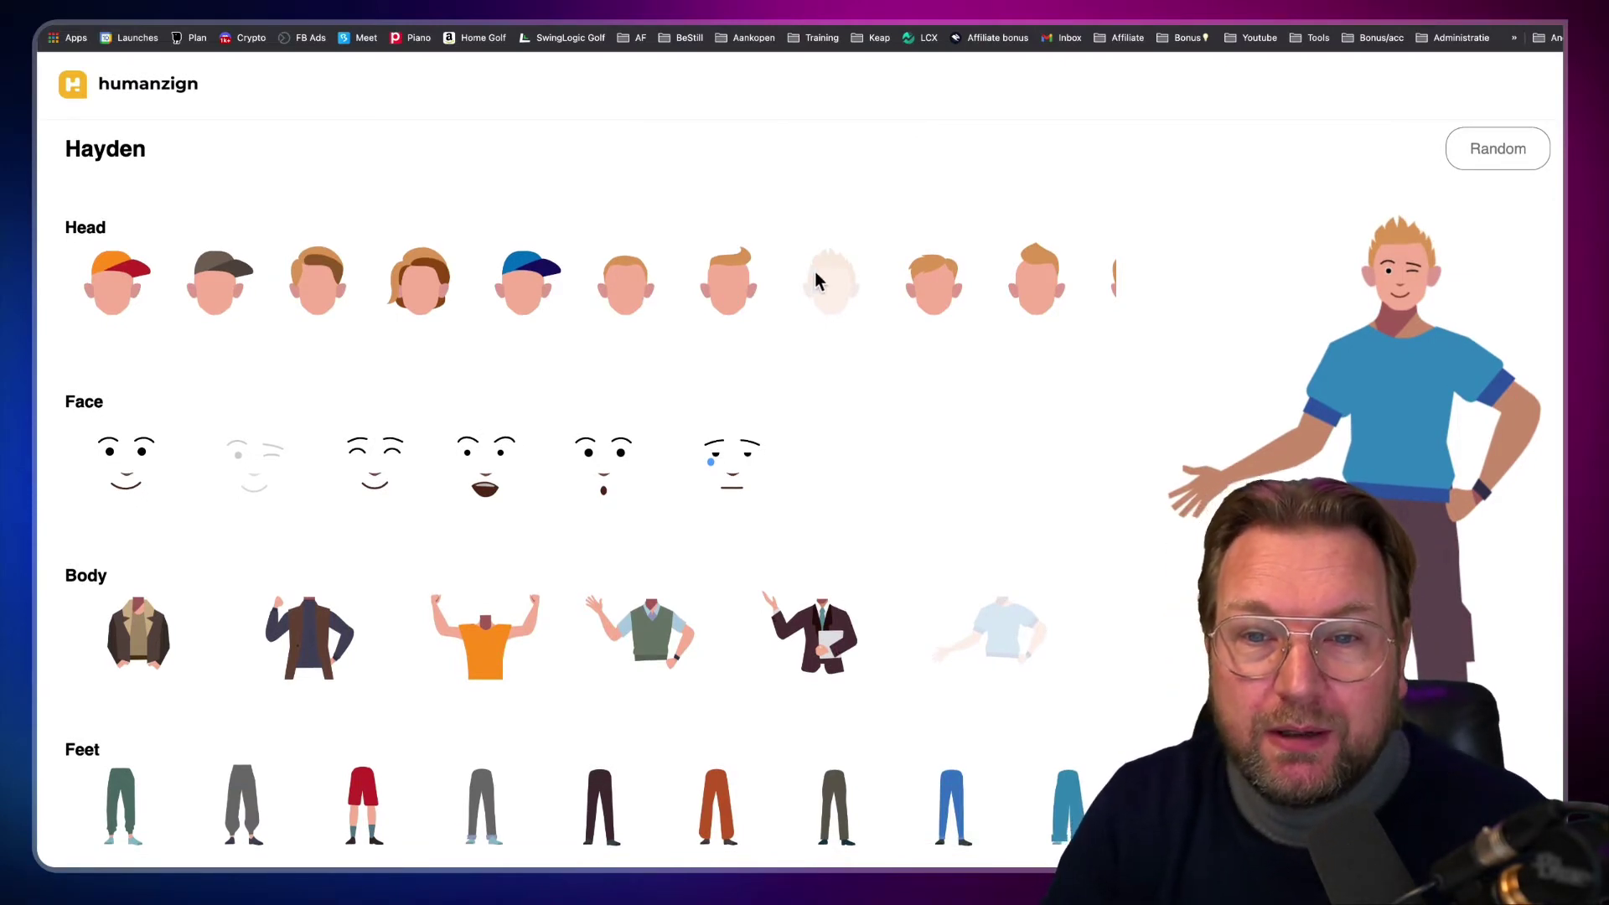
{"action": "scroll", "coordinate": [814, 276], "scroll_direction": "right", "scroll_amount": 2}
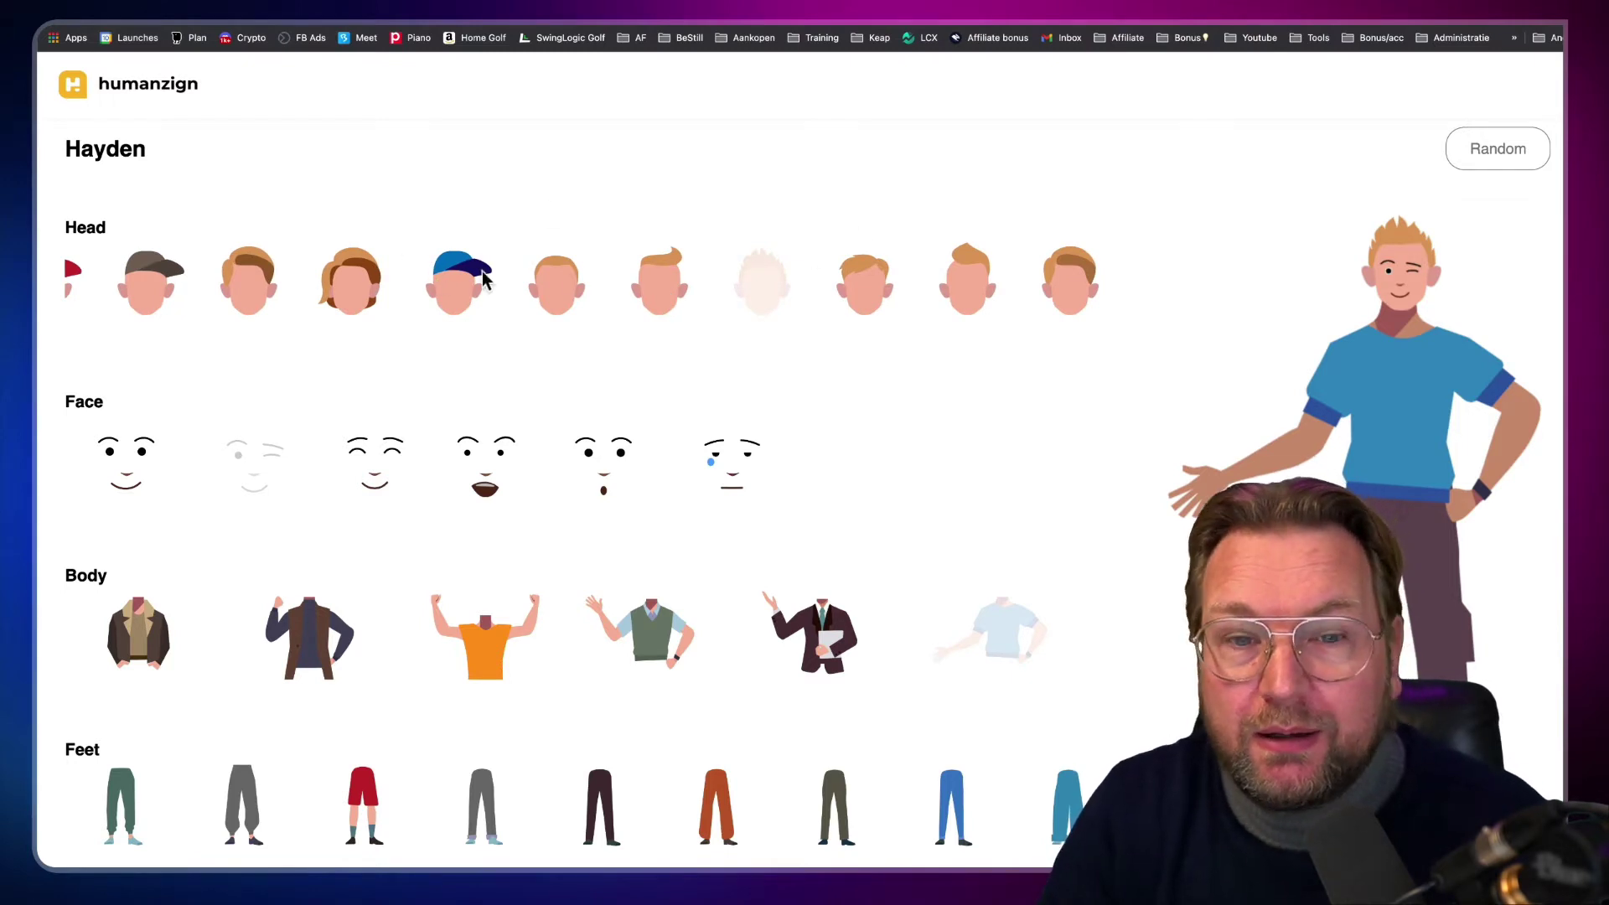
Try other hairstyles and the grey cap on Hayden, then settle on spiky blond hair.
{"action": "left_click", "coordinate": [573, 283]}
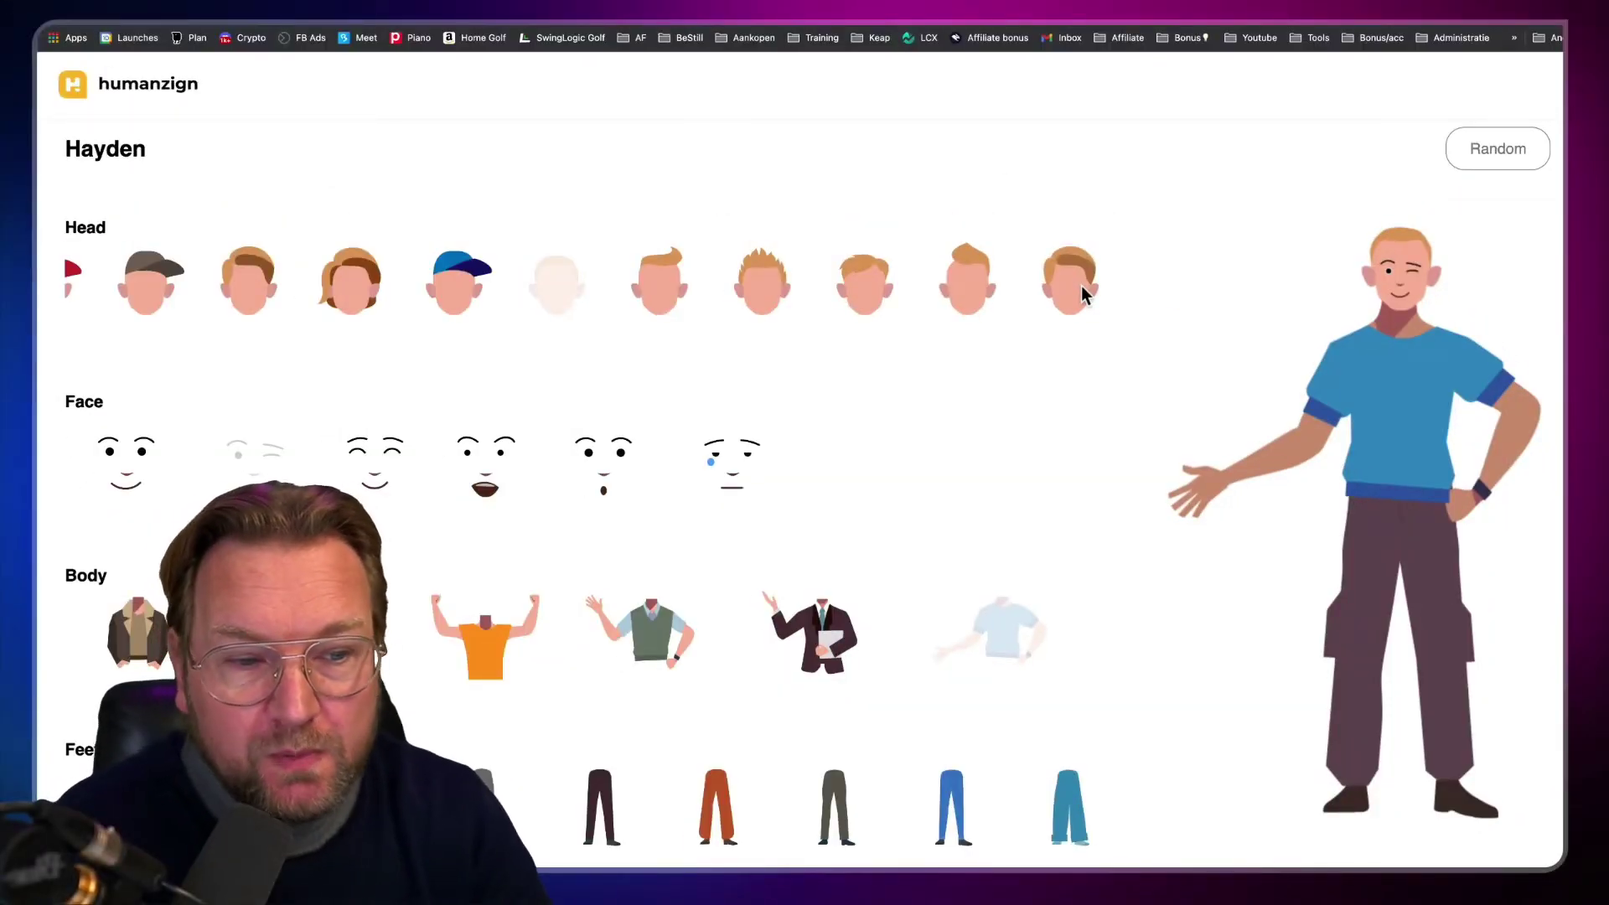
{"action": "left_click", "coordinate": [973, 273]}
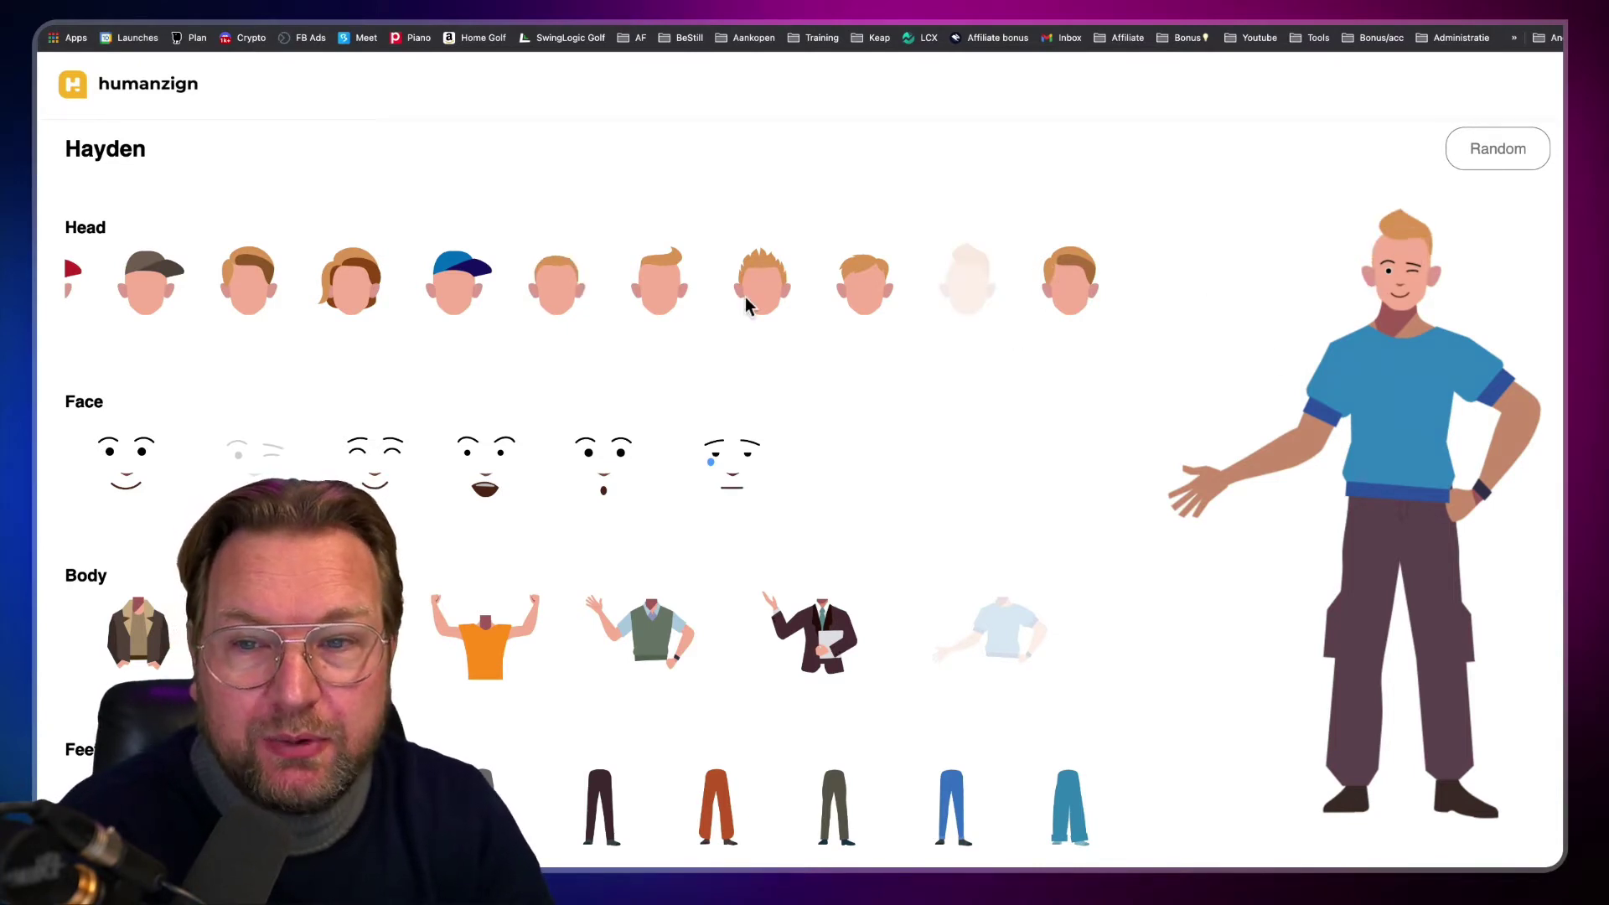
{"action": "scroll", "coordinate": [745, 296], "scroll_direction": "left", "scroll_amount": 3}
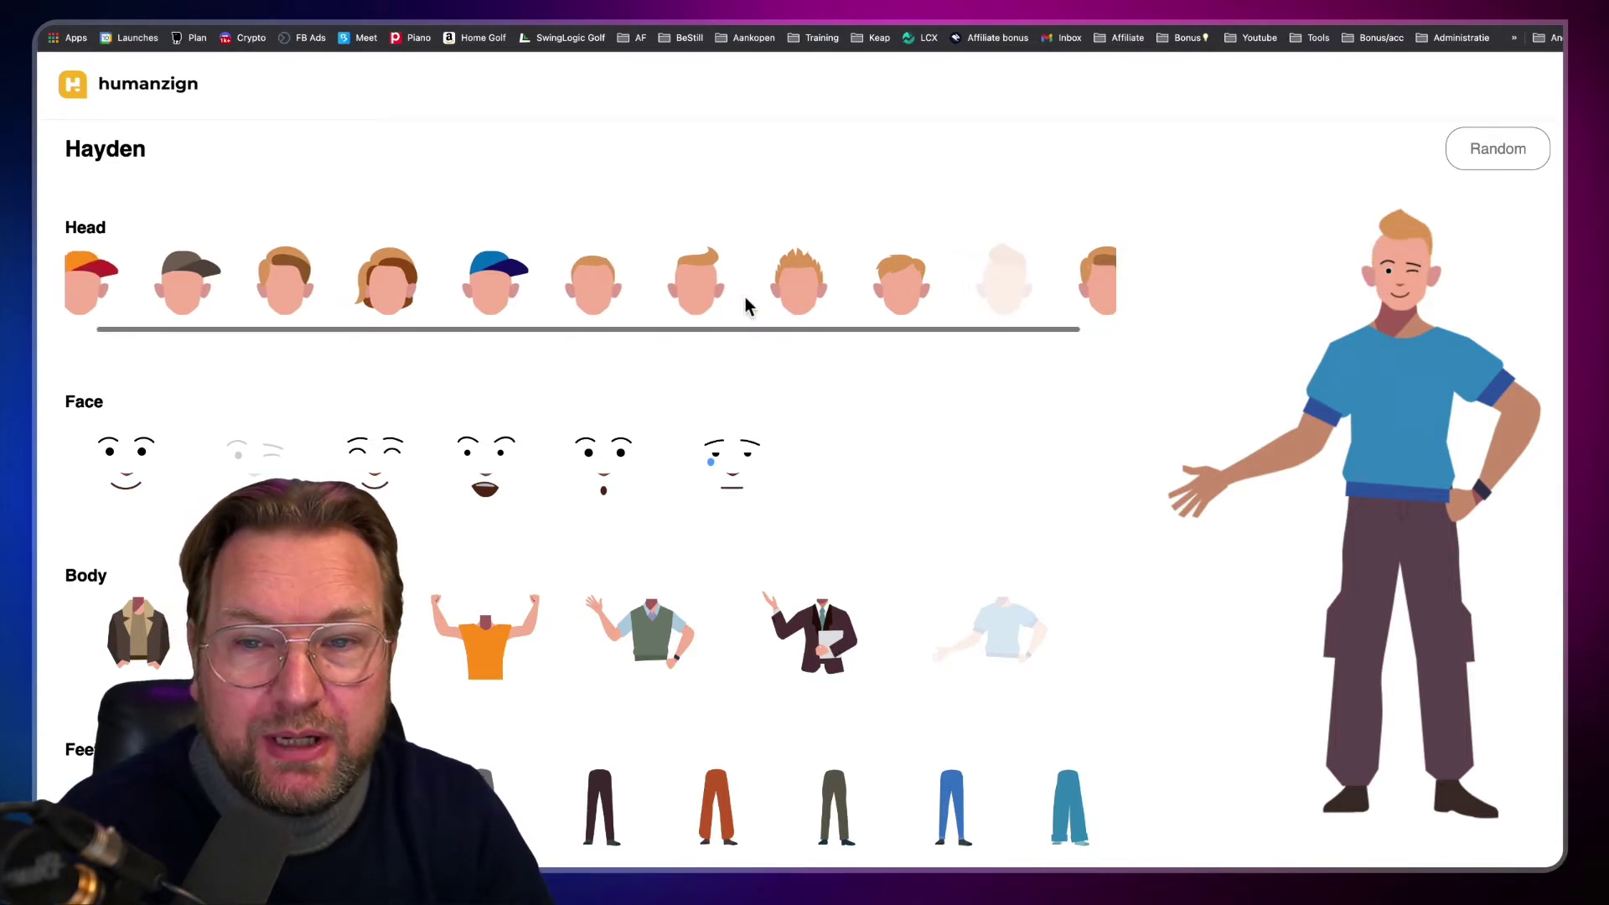
{"action": "left_click", "coordinate": [209, 276]}
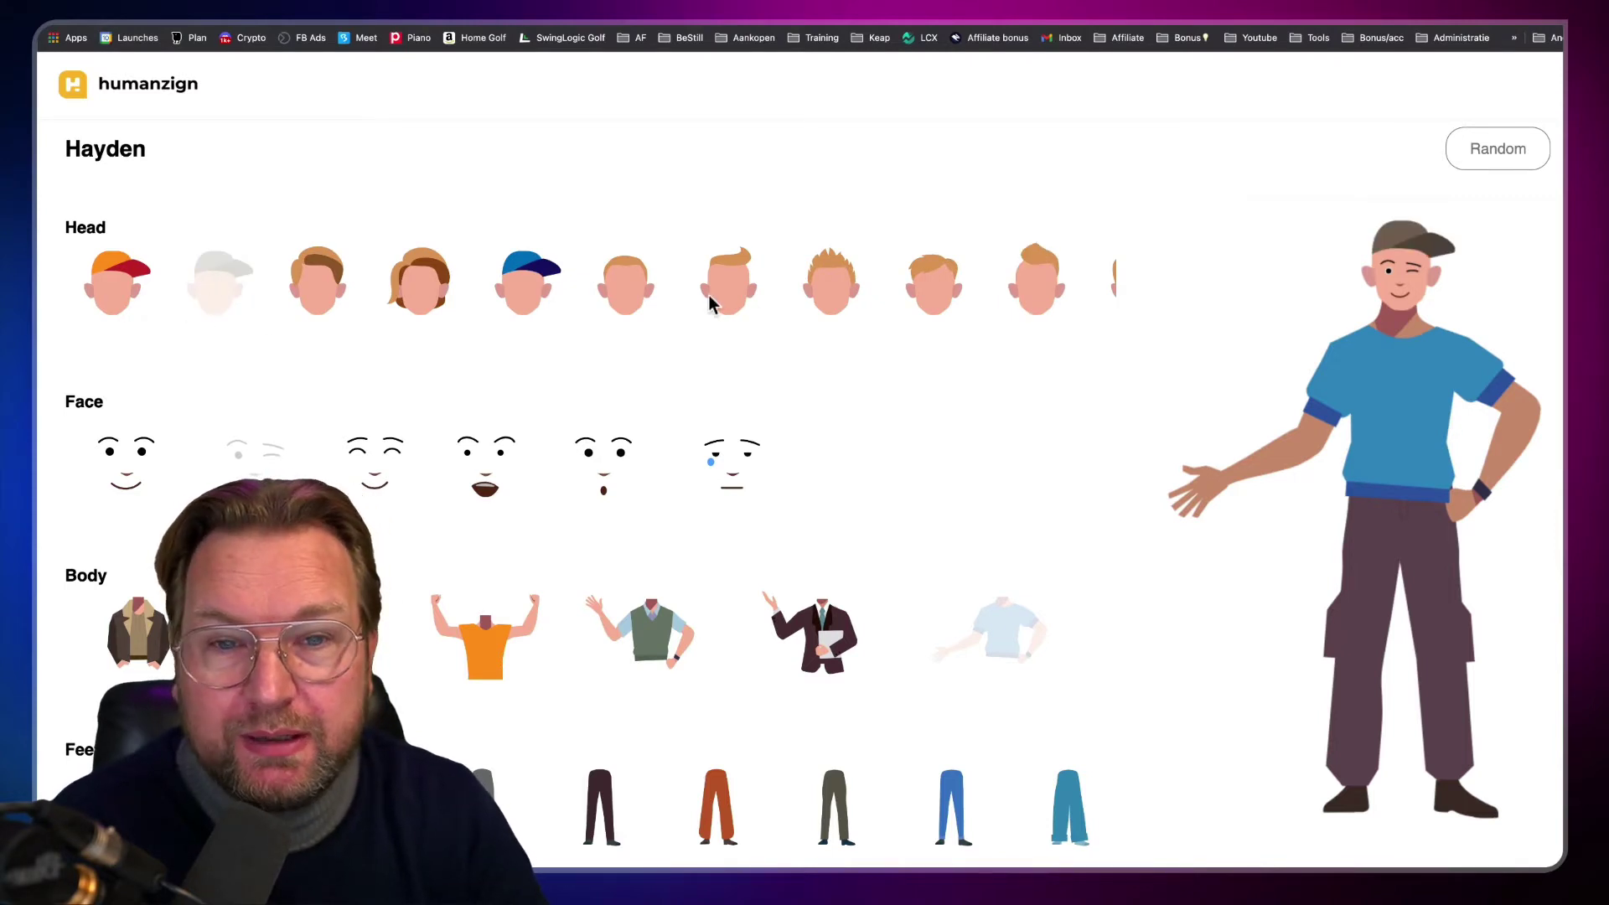
{"action": "left_click", "coordinate": [833, 289]}
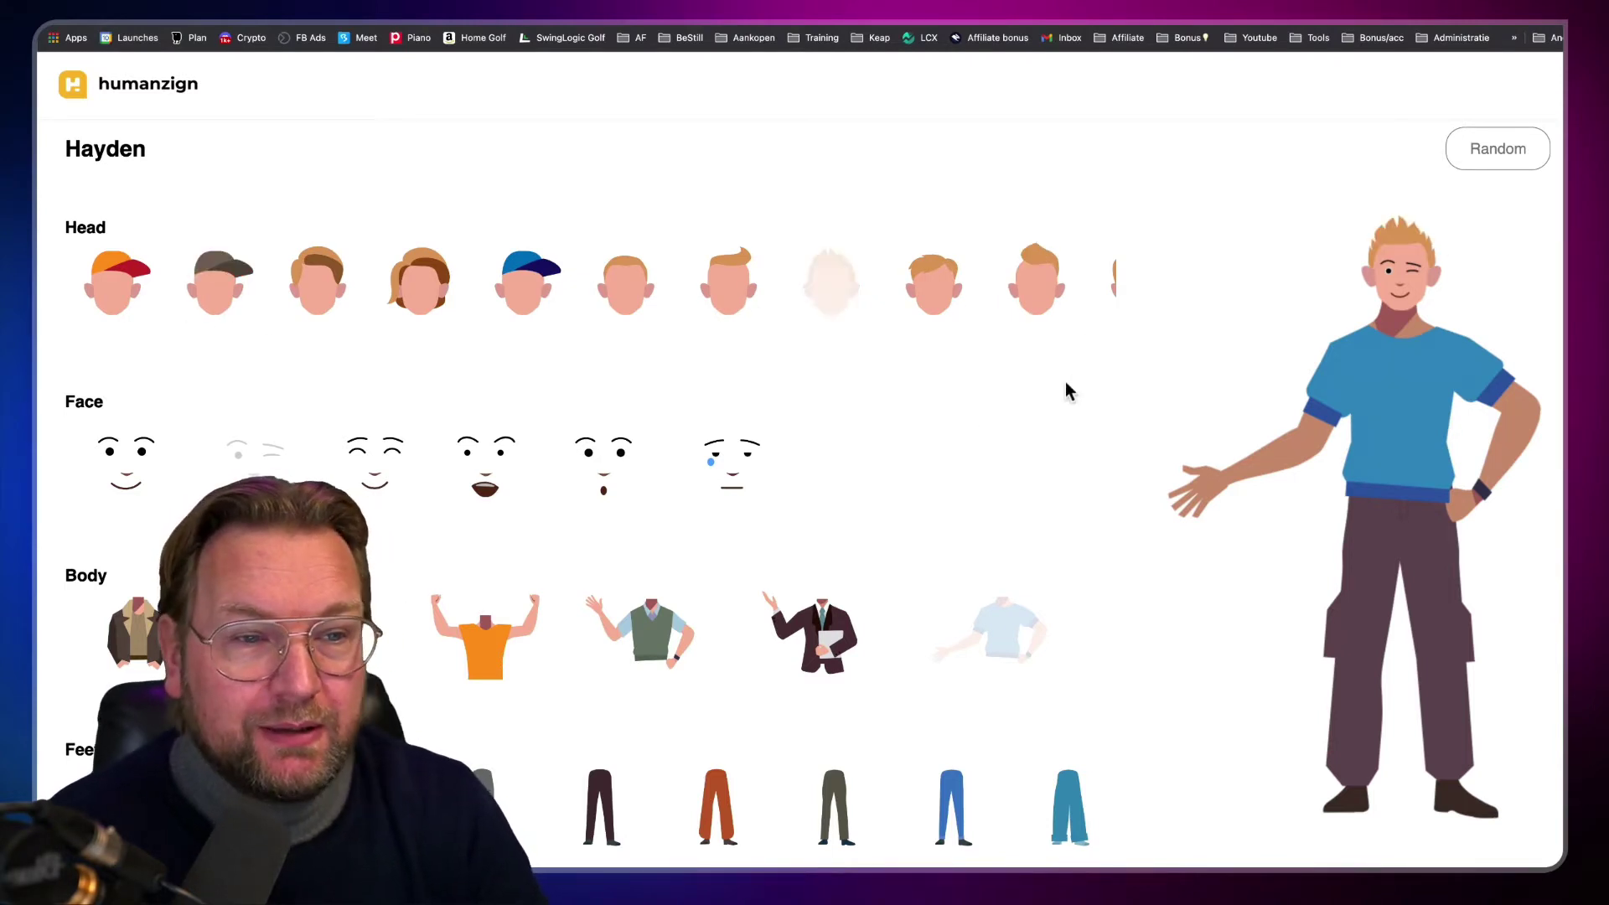
Give Hayden a smiling face instead of the open-mouthed one.
{"action": "scroll", "coordinate": [884, 384], "scroll_direction": "down", "scroll_amount": 1}
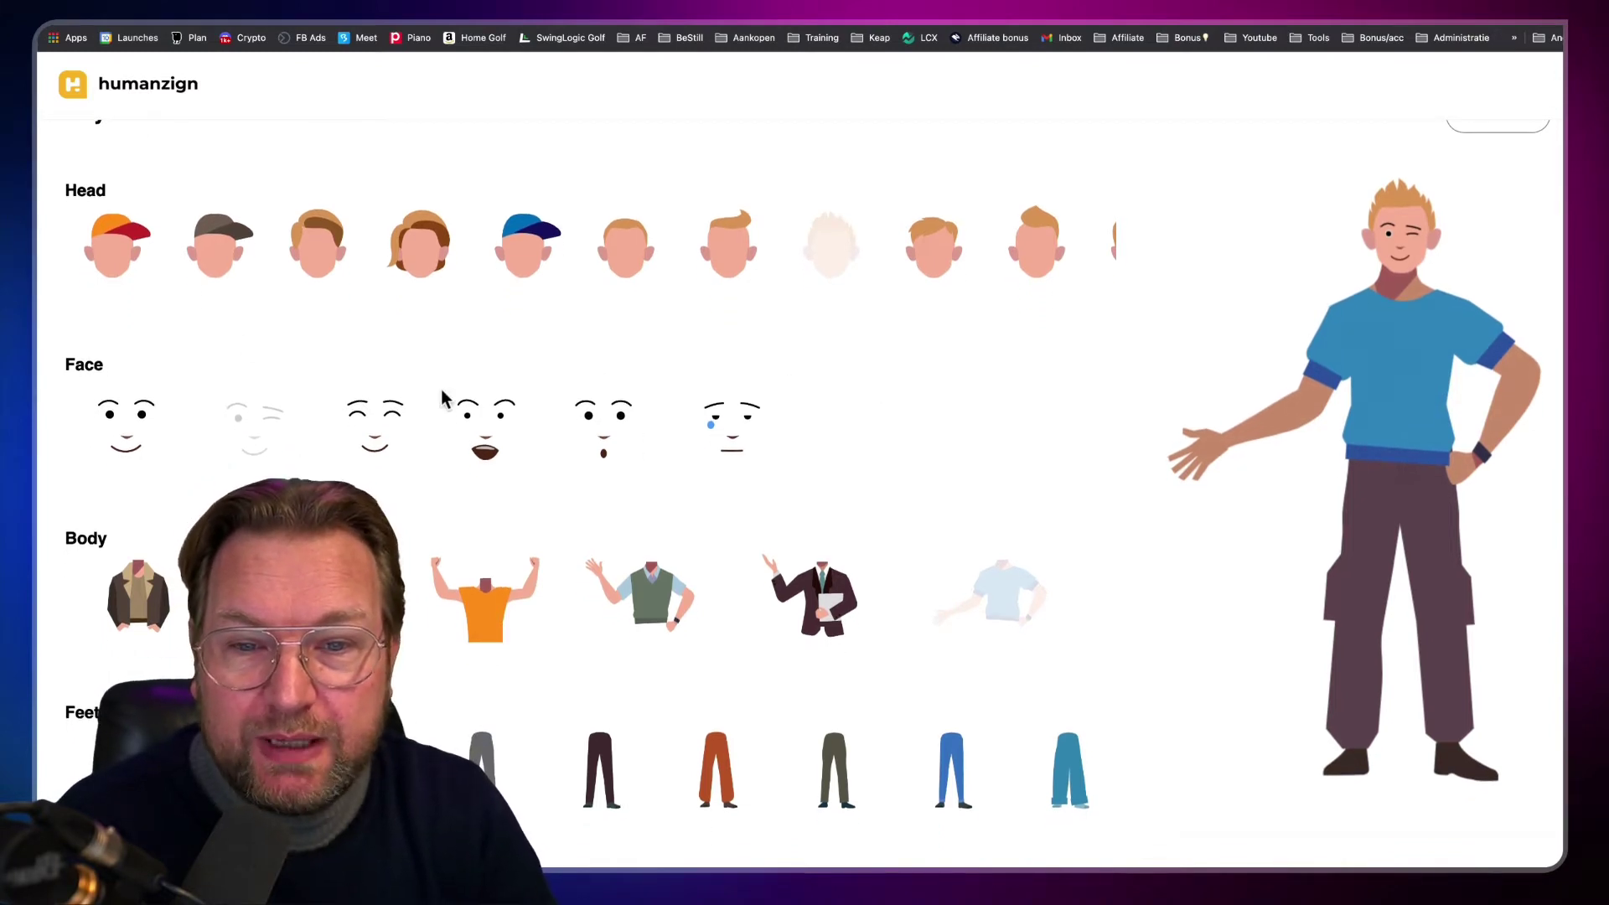
{"action": "left_click", "coordinate": [604, 444]}
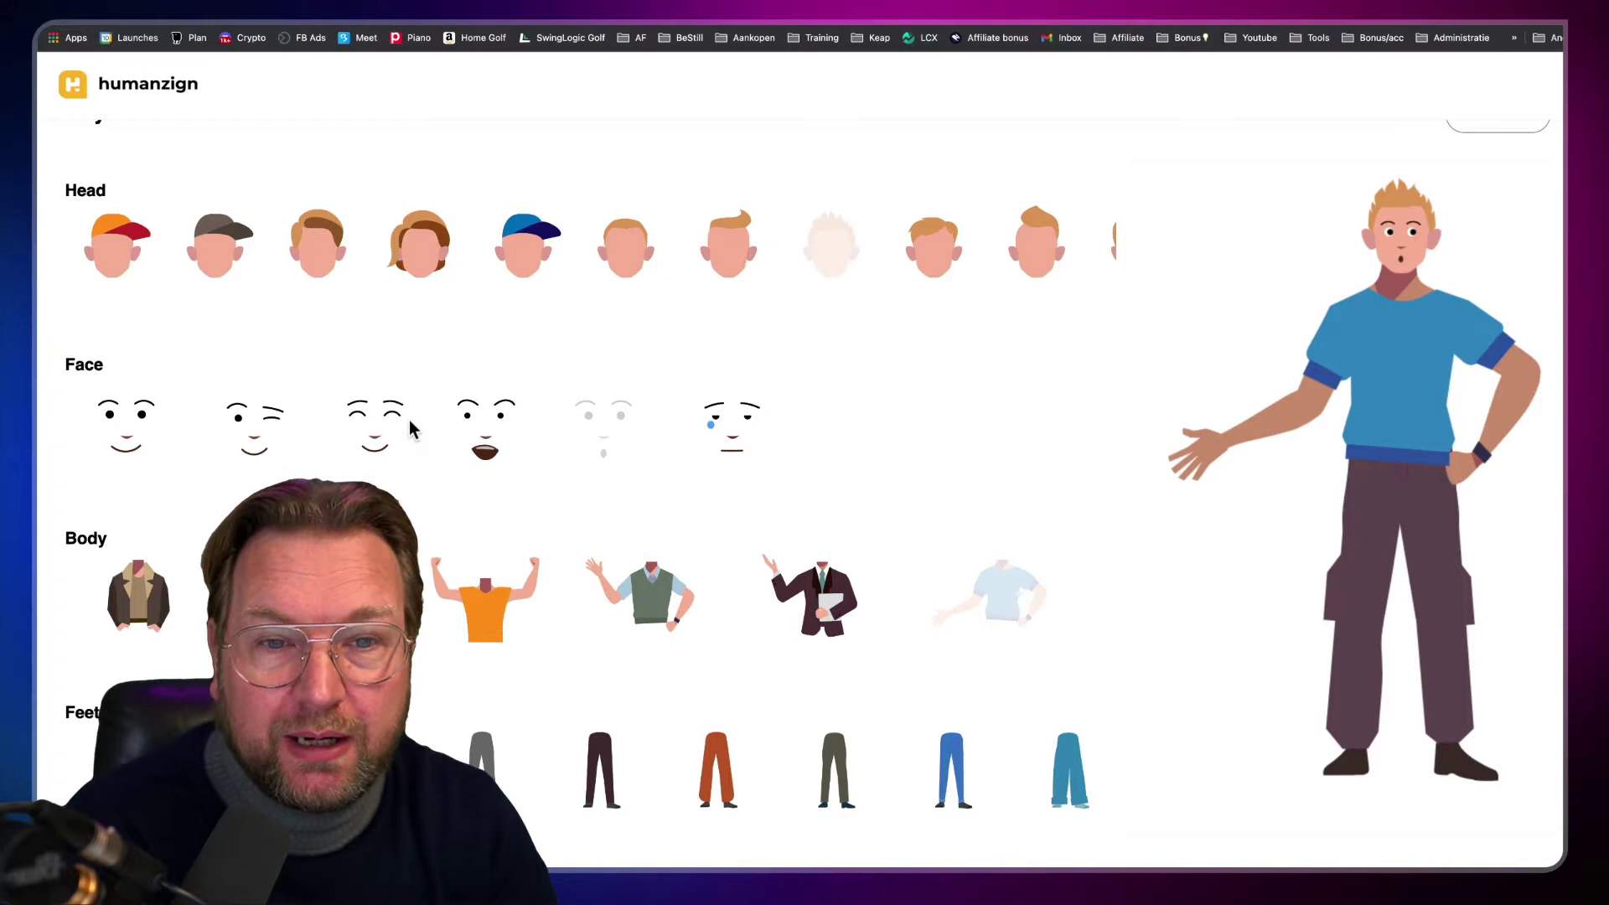
{"action": "left_click", "coordinate": [126, 426]}
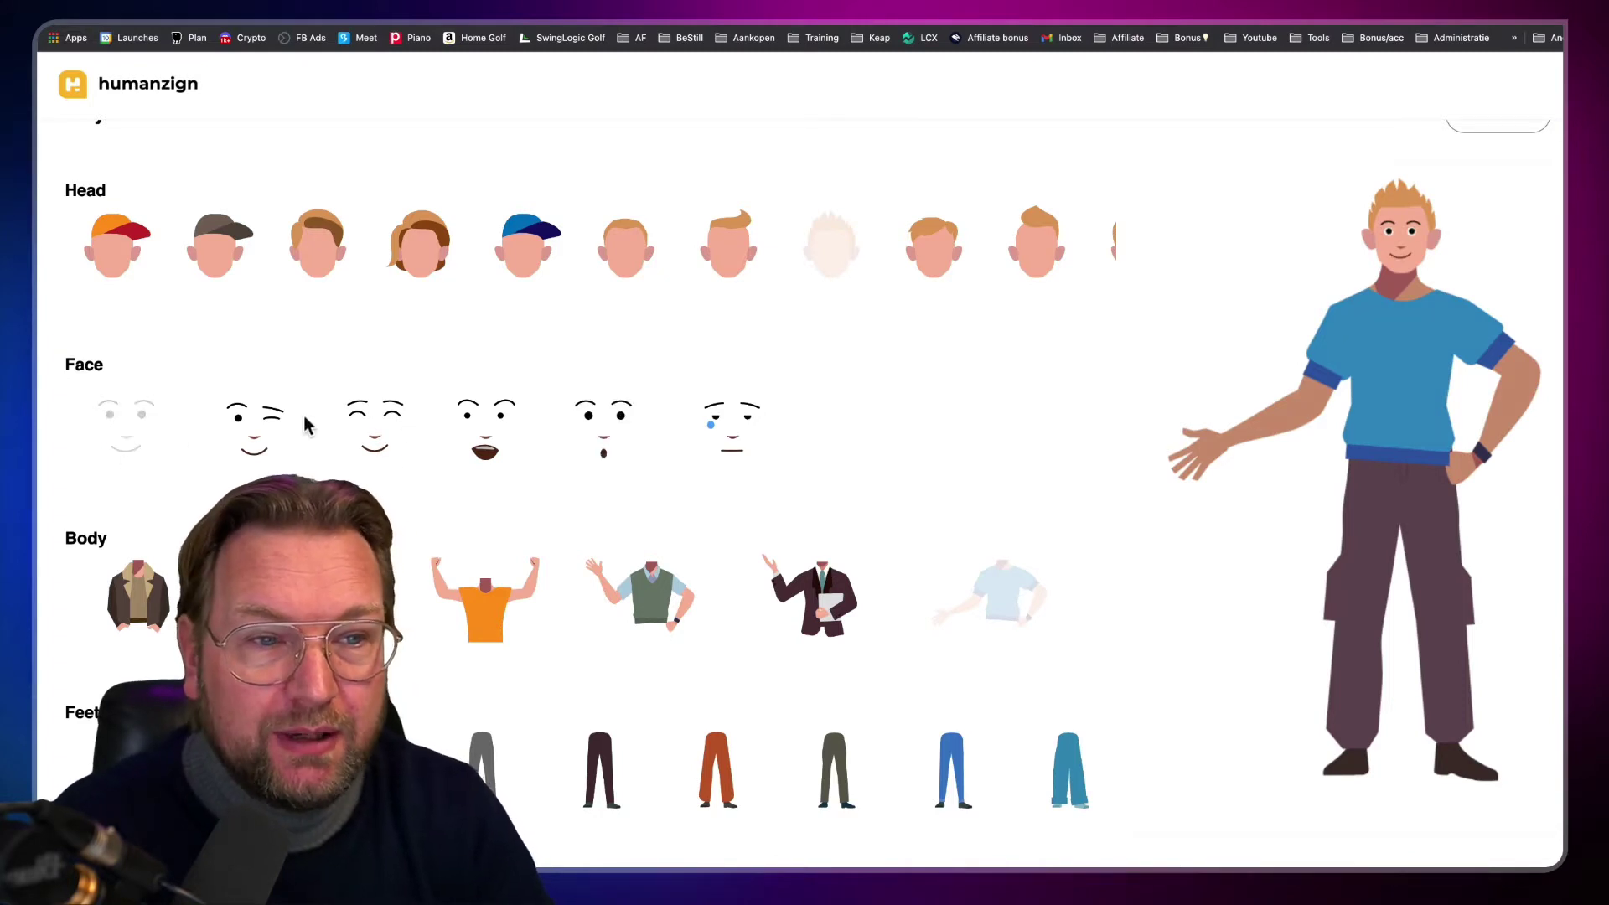
Dress Hayden in a brown vest over a light blue shirt with blue trousers.
{"action": "scroll", "coordinate": [599, 407], "scroll_direction": "down", "scroll_amount": 1}
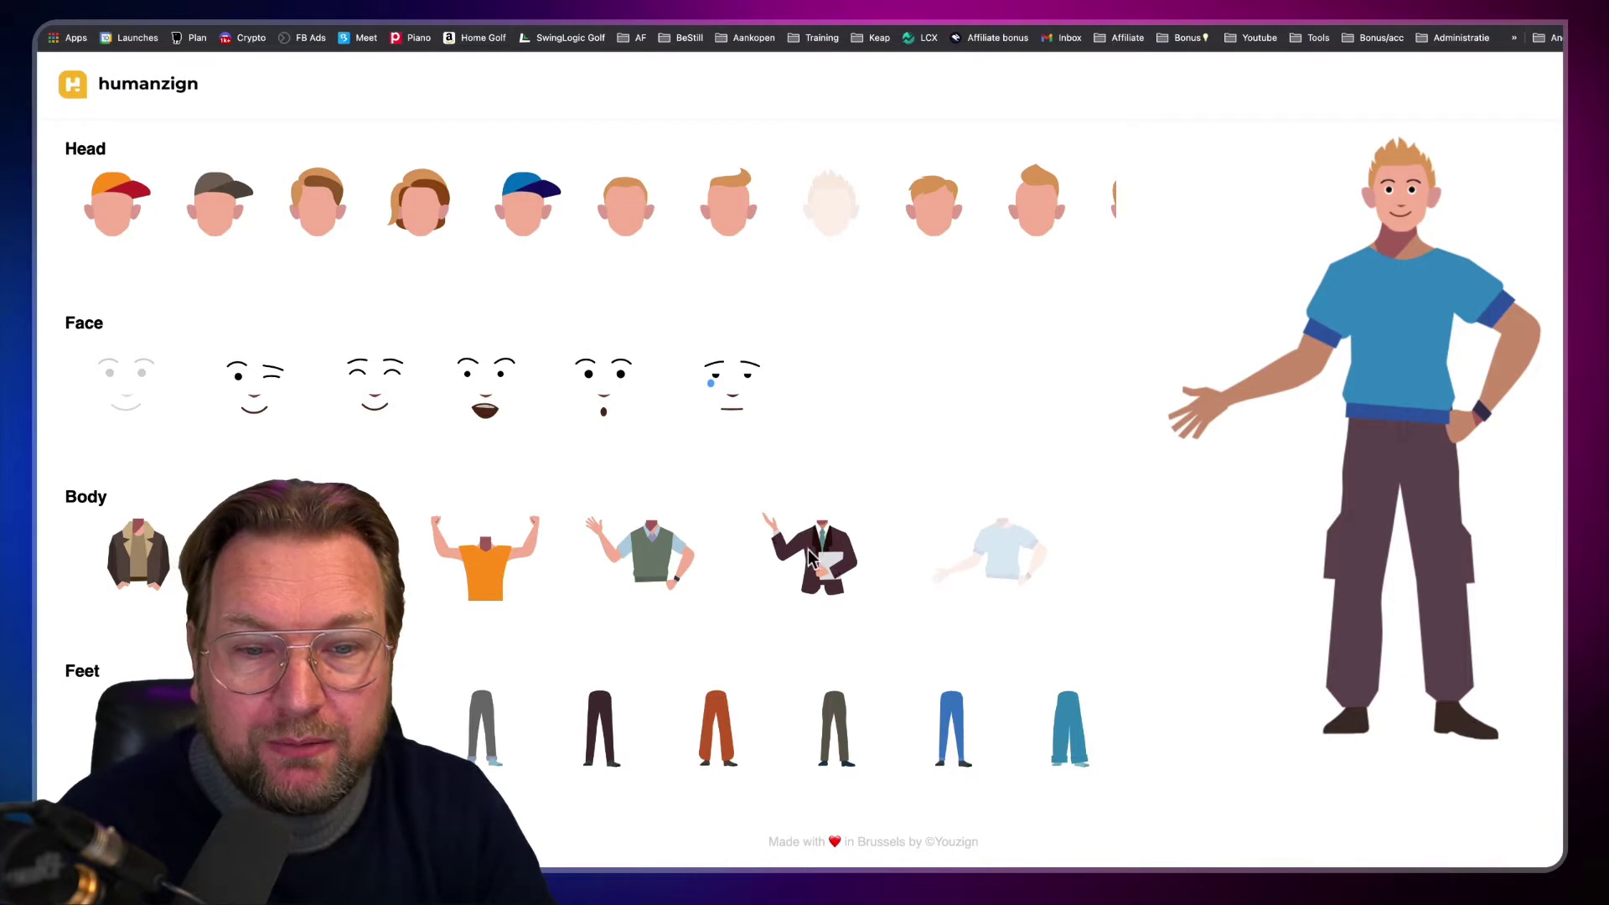
{"action": "left_click", "coordinate": [809, 553]}
{"action": "scroll", "coordinate": [823, 563], "scroll_direction": "right", "scroll_amount": 4}
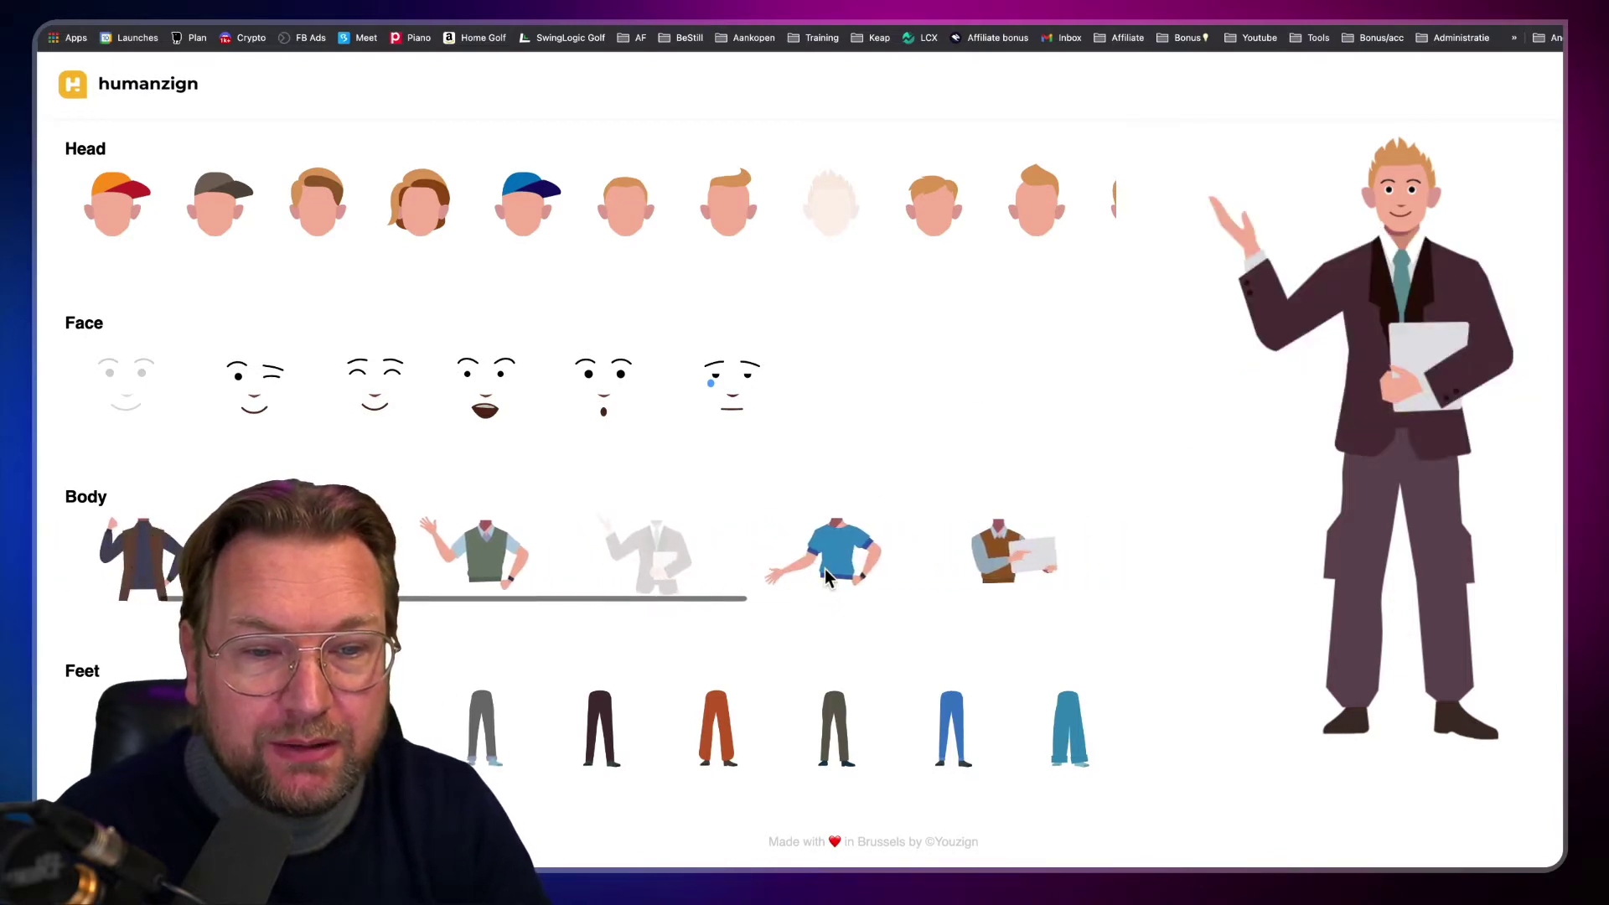
{"action": "scroll", "coordinate": [824, 570], "scroll_direction": "right", "scroll_amount": 3}
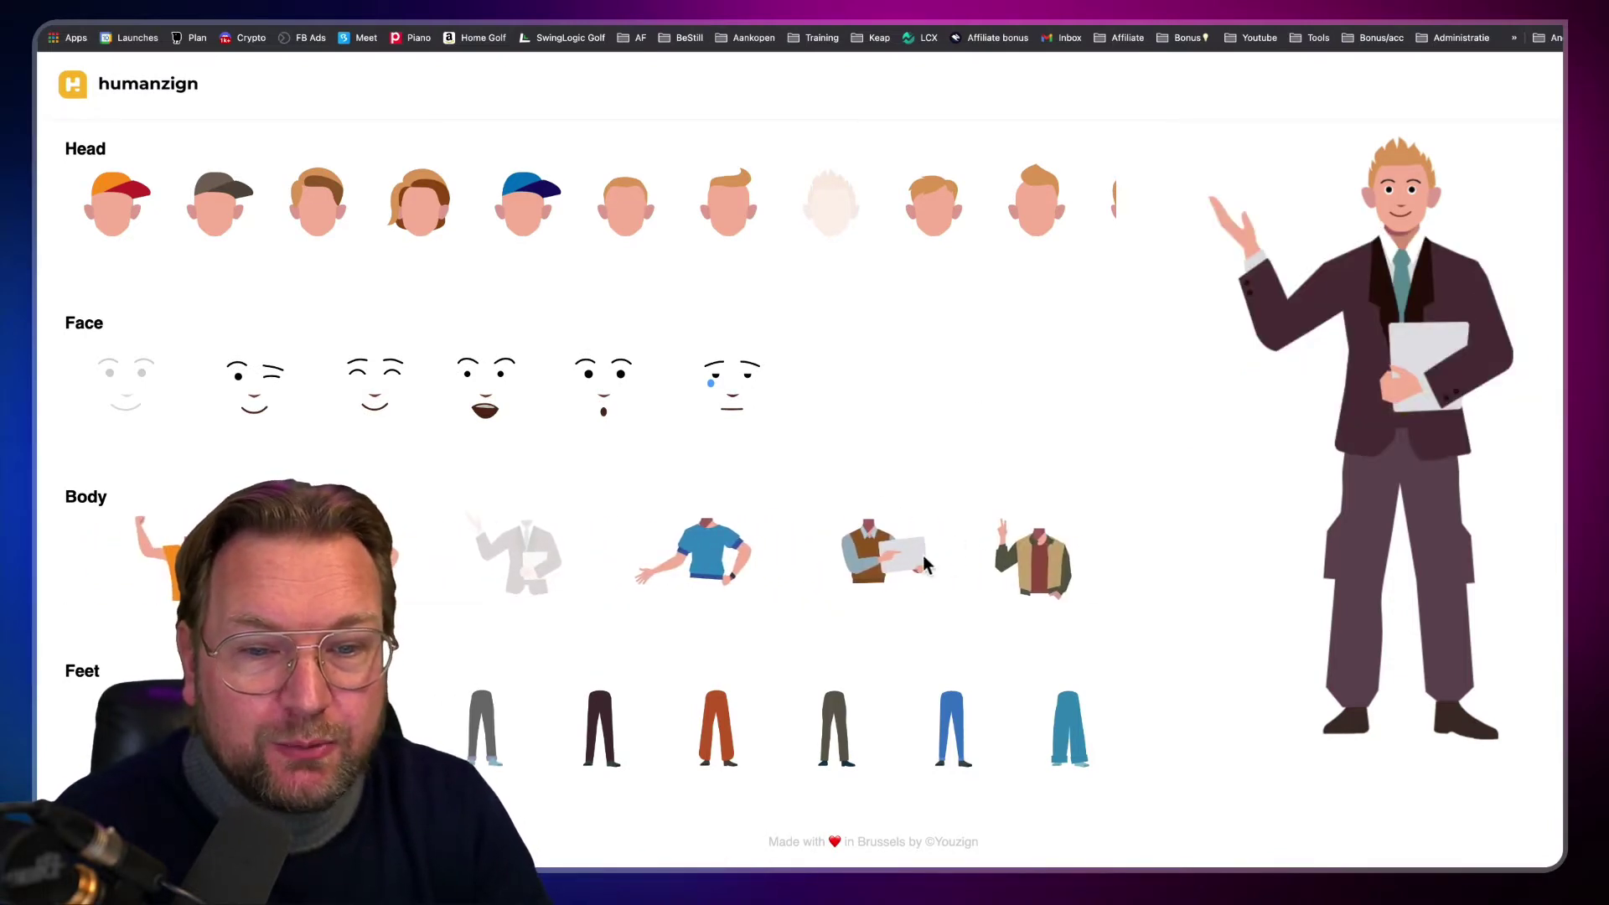
{"action": "left_click", "coordinate": [892, 545]}
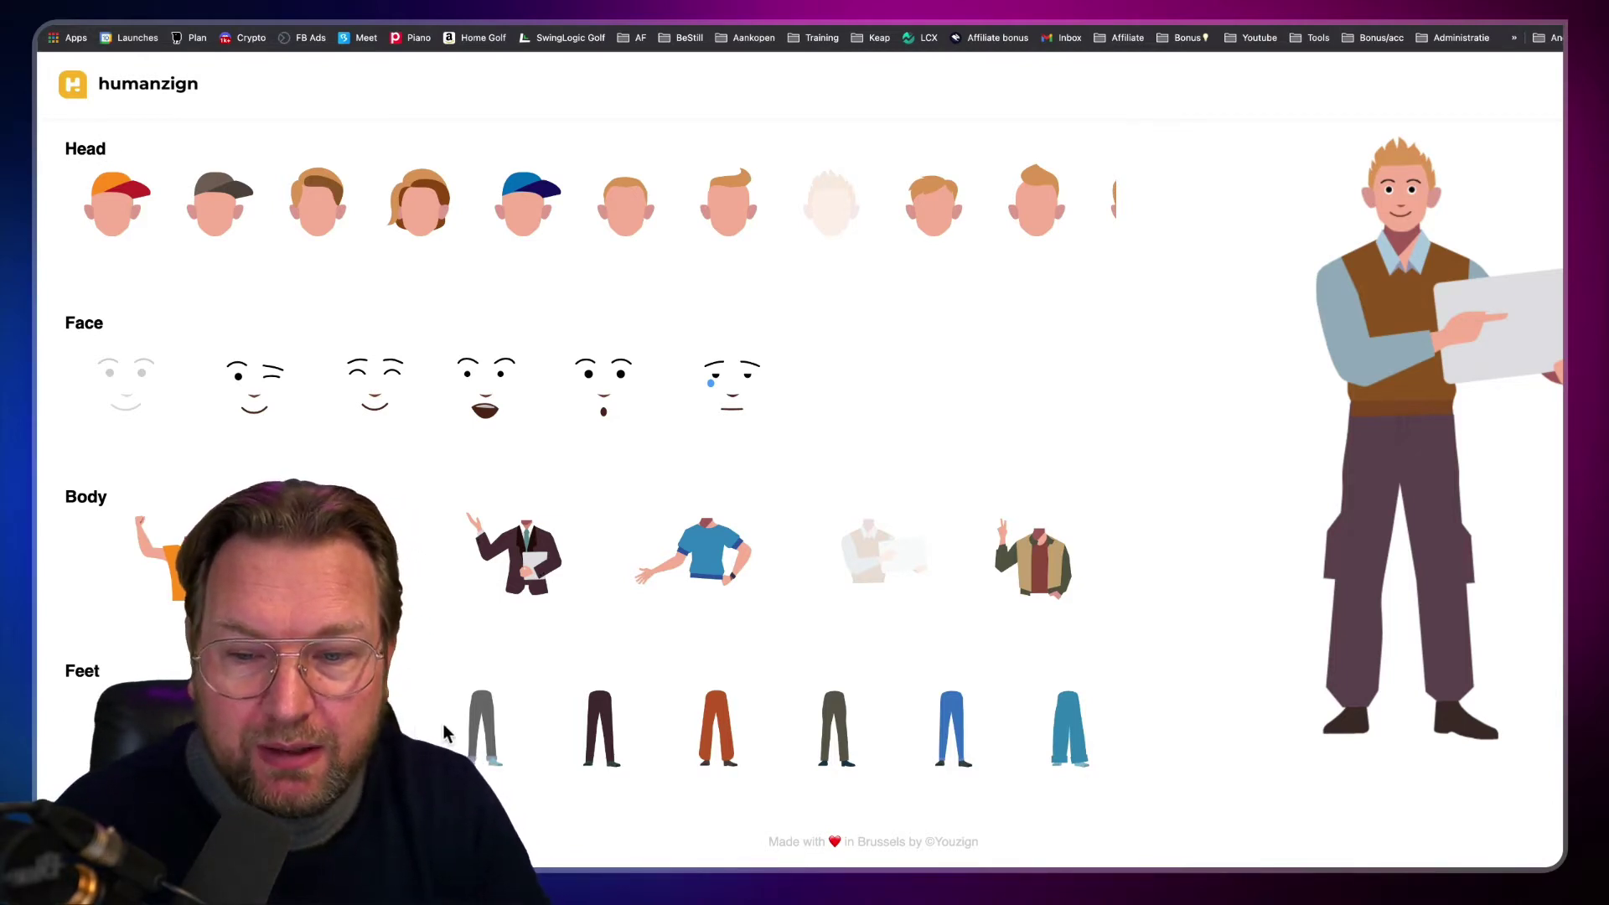
{"action": "left_click", "coordinate": [600, 725]}
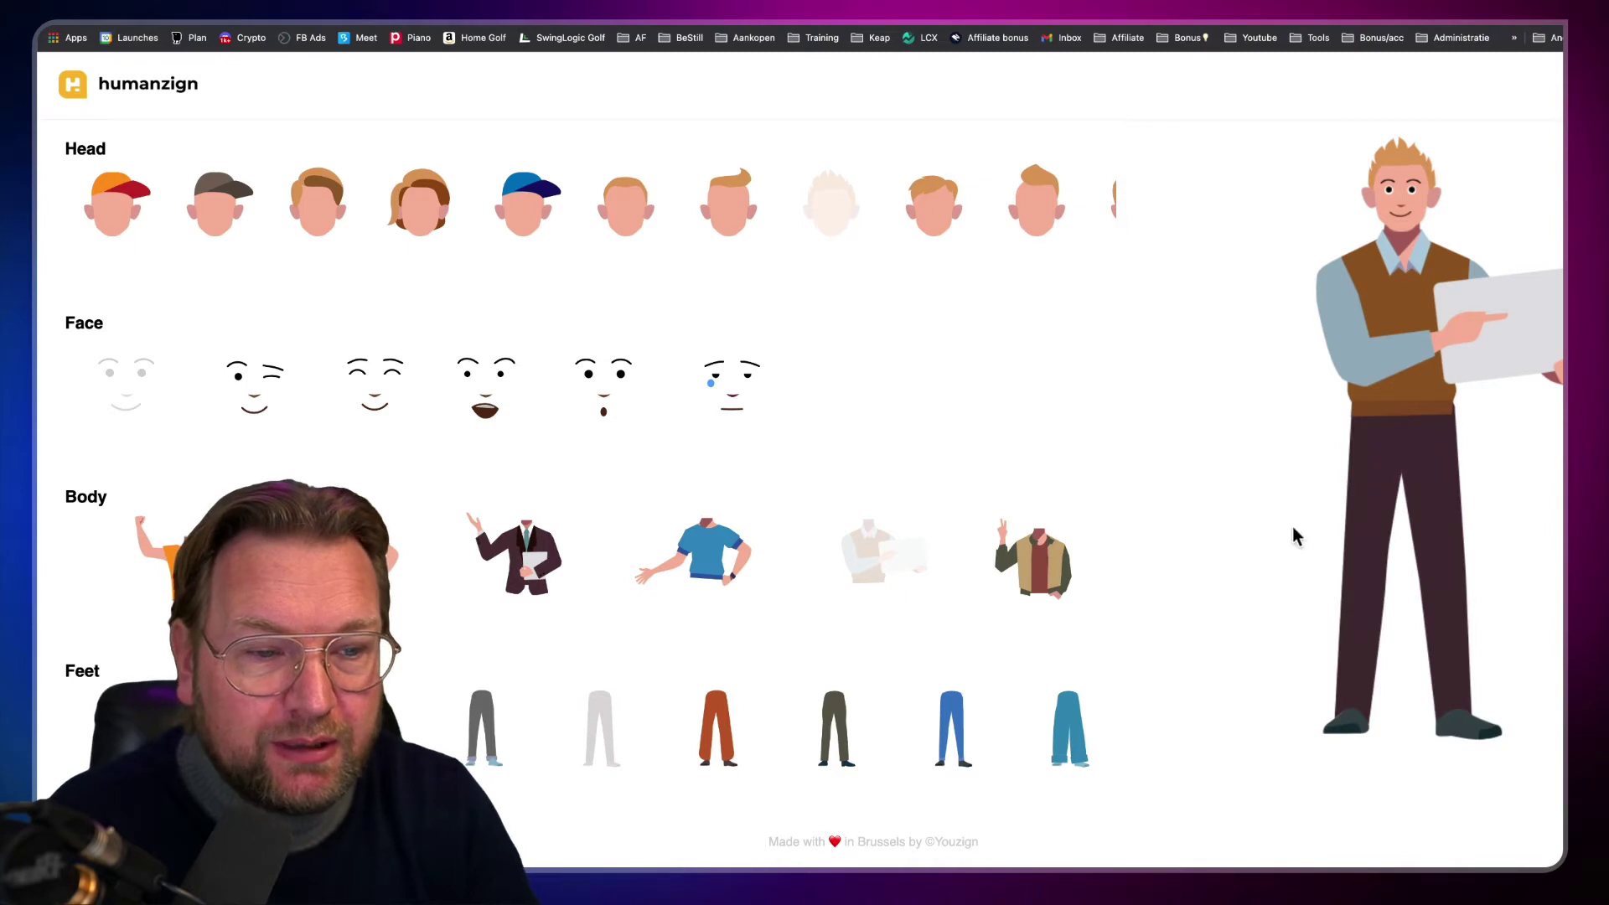
{"action": "left_click", "coordinate": [952, 728]}
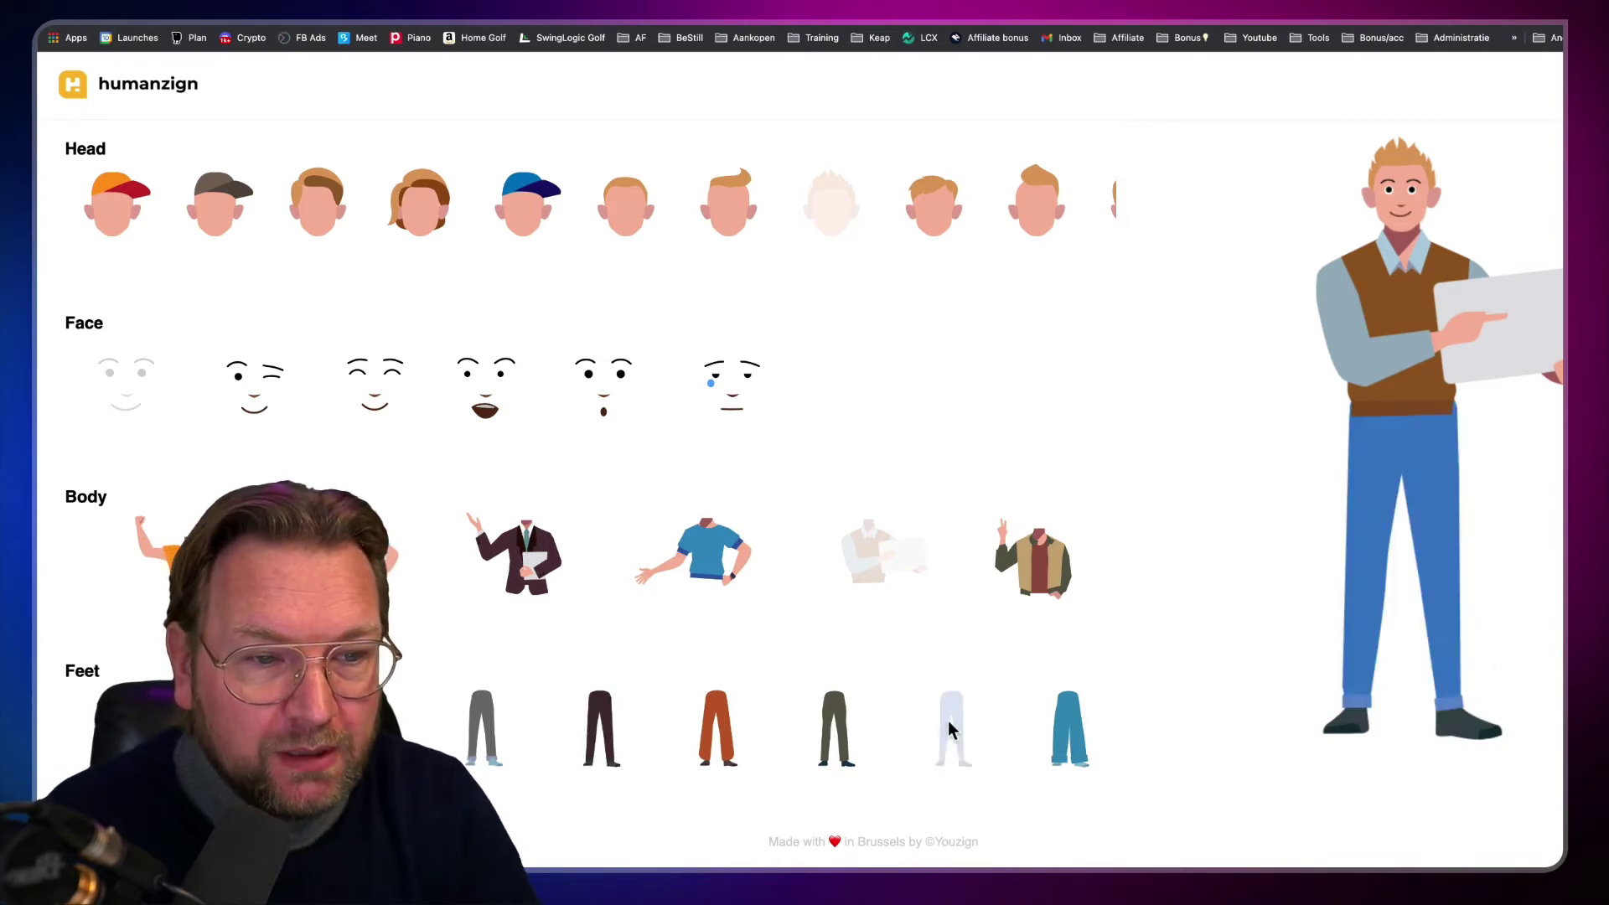
Randomise Hayden's look repeatedly until a blue cap, brown vest, tablet and dark trousers appear.
{"action": "scroll", "coordinate": [997, 497], "scroll_direction": "up", "scroll_amount": 5}
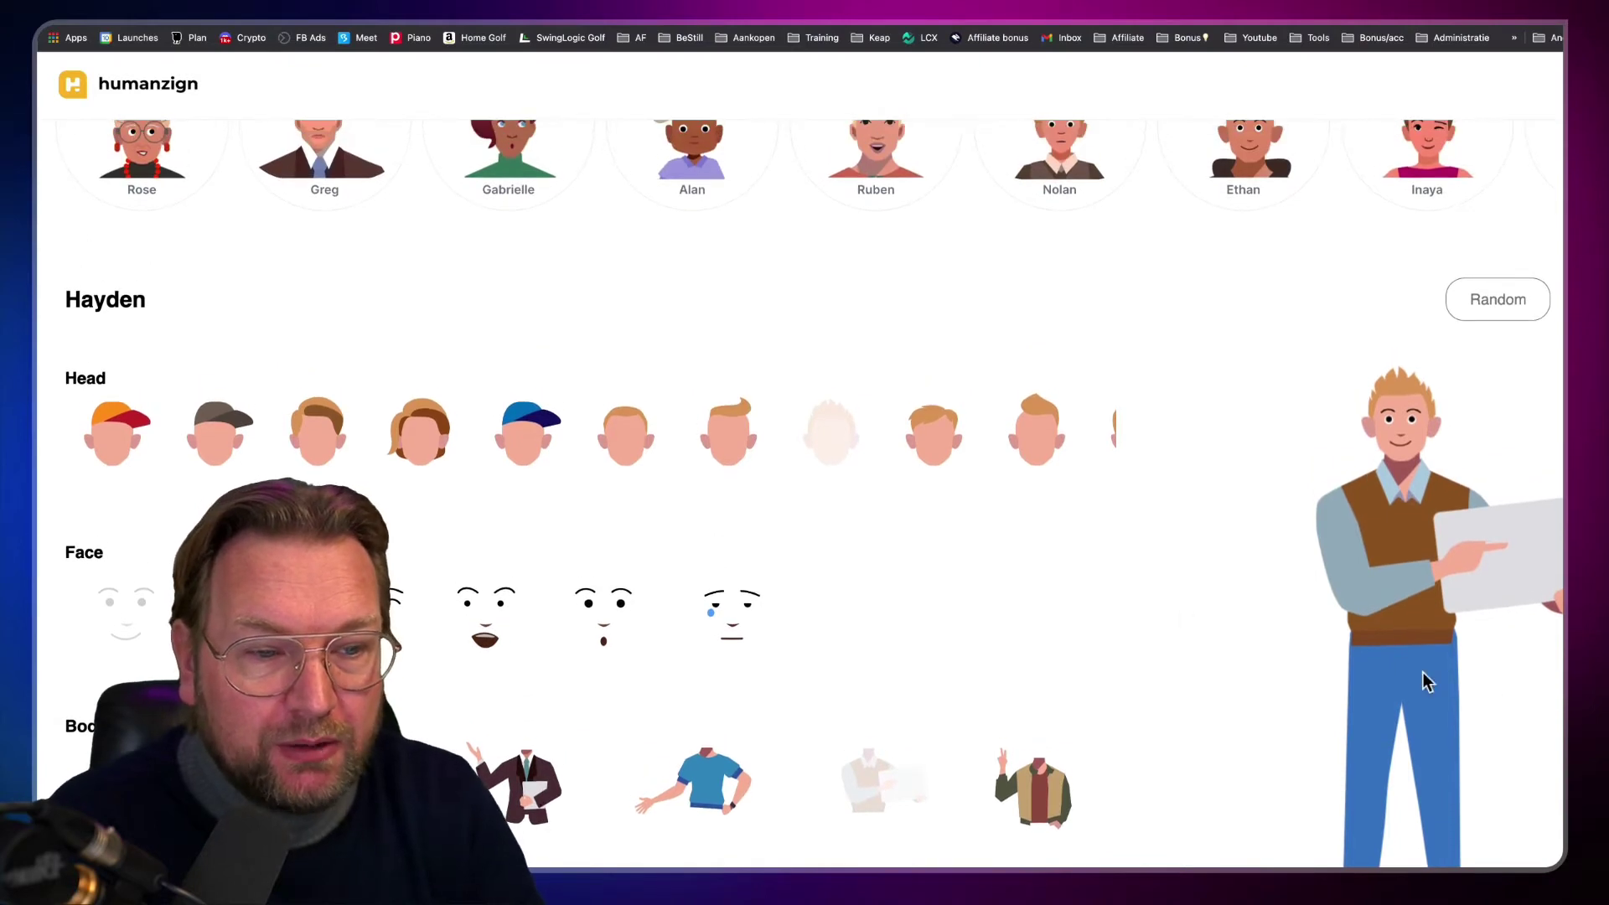
{"action": "scroll", "coordinate": [932, 476], "scroll_direction": "down", "scroll_amount": 4}
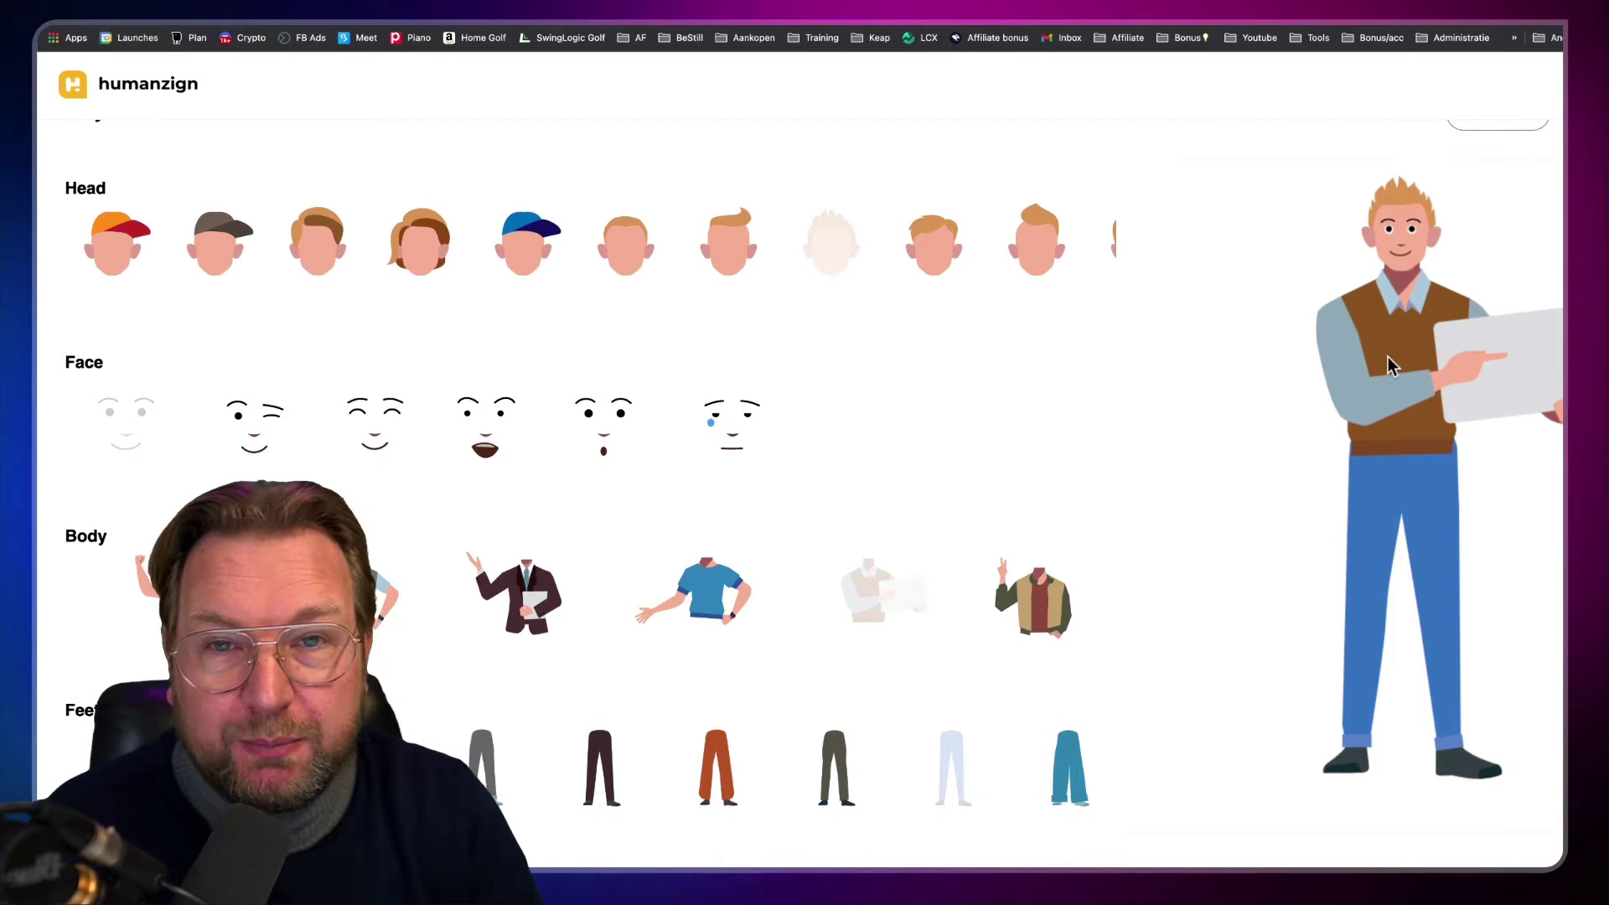
{"action": "scroll", "coordinate": [1387, 355], "scroll_direction": "up", "scroll_amount": 2}
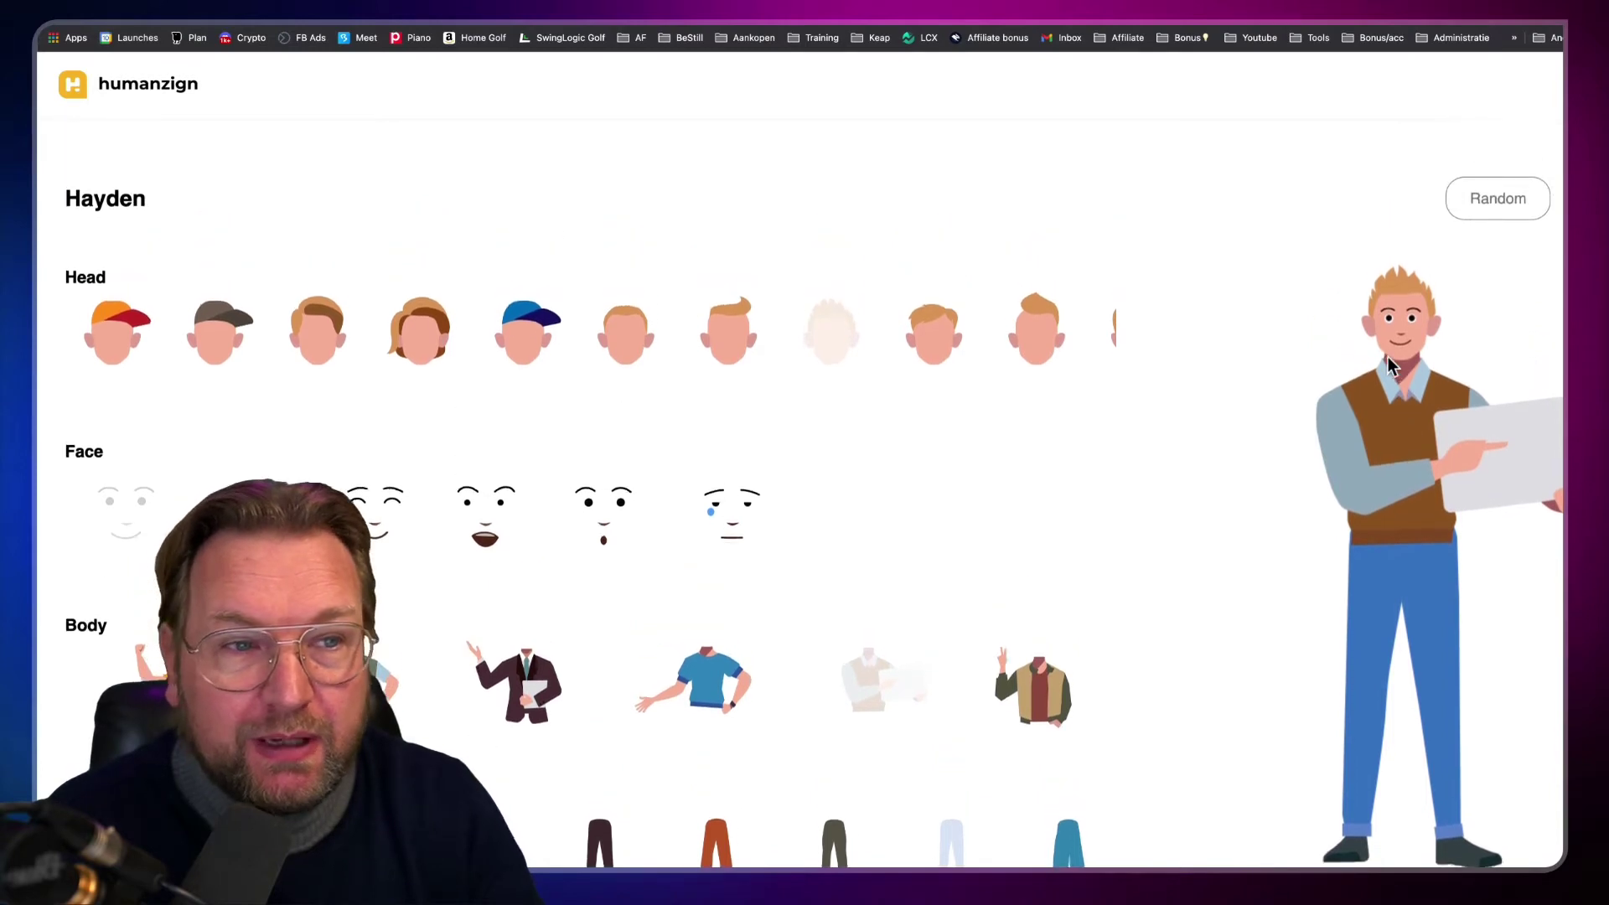
{"action": "left_click", "coordinate": [1483, 207]}
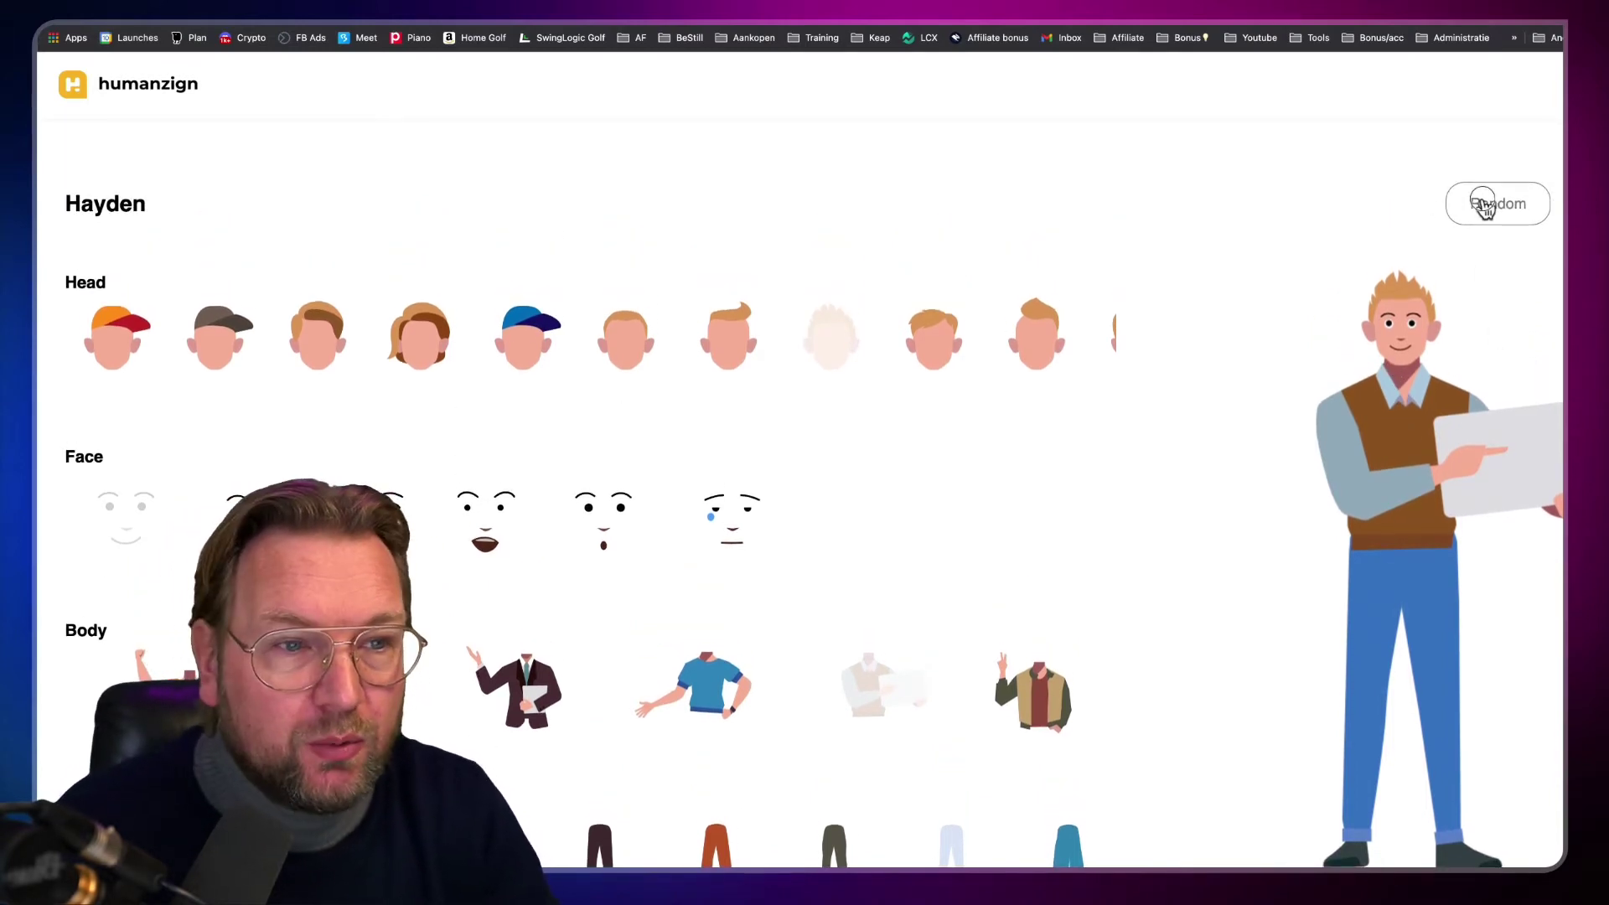
{"action": "scroll", "coordinate": [1454, 238], "scroll_direction": "down", "scroll_amount": 1}
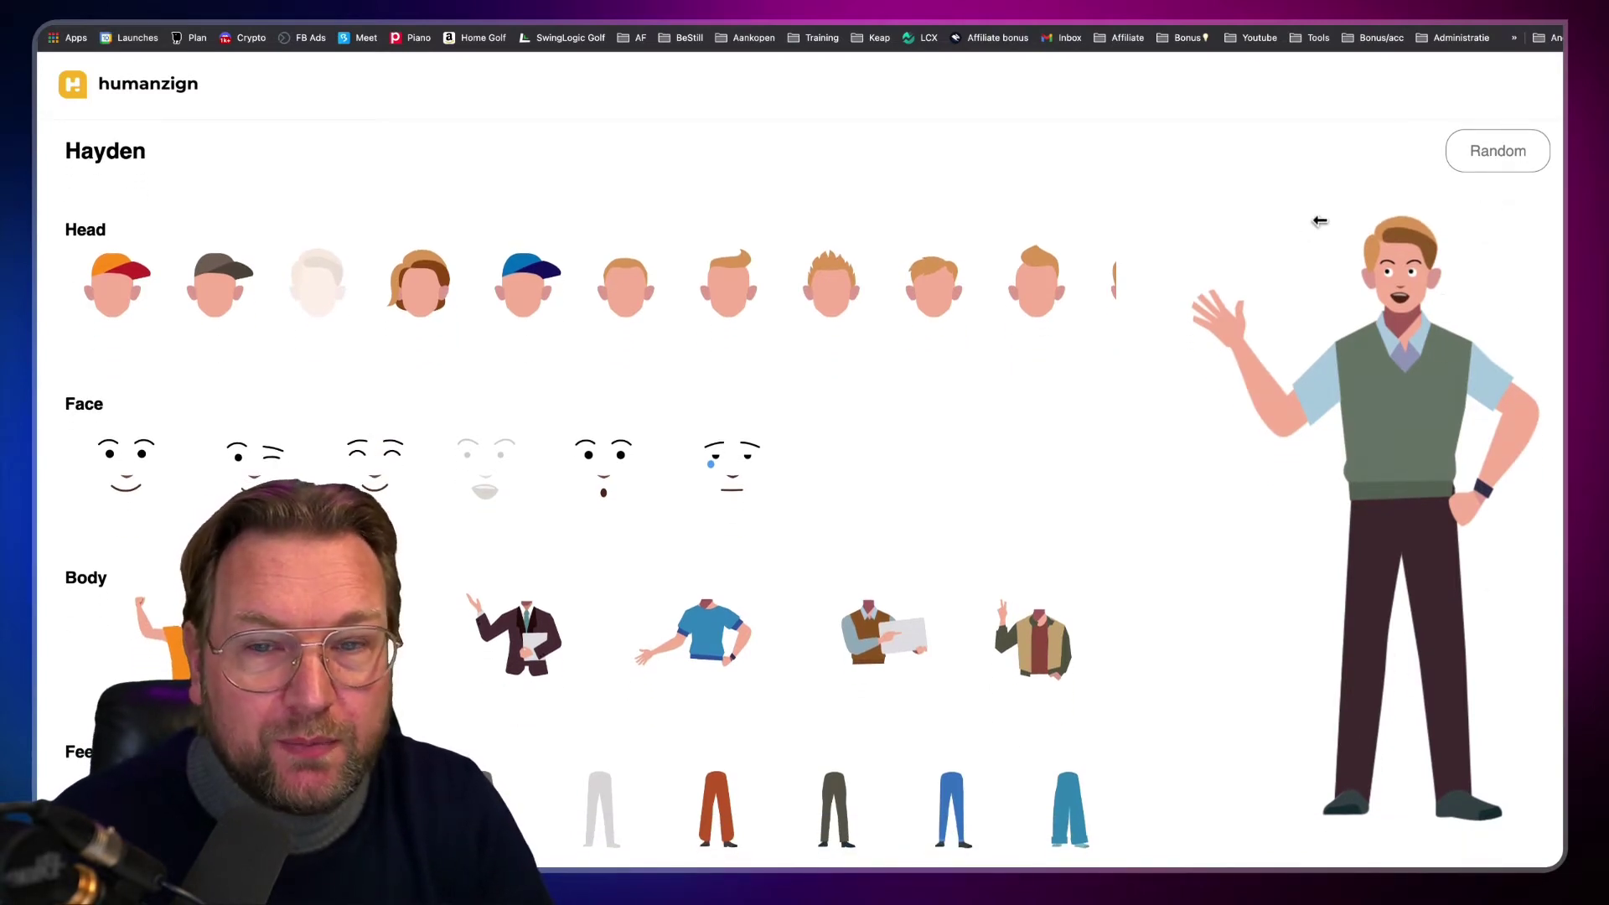
{"action": "left_click", "coordinate": [1498, 159]}
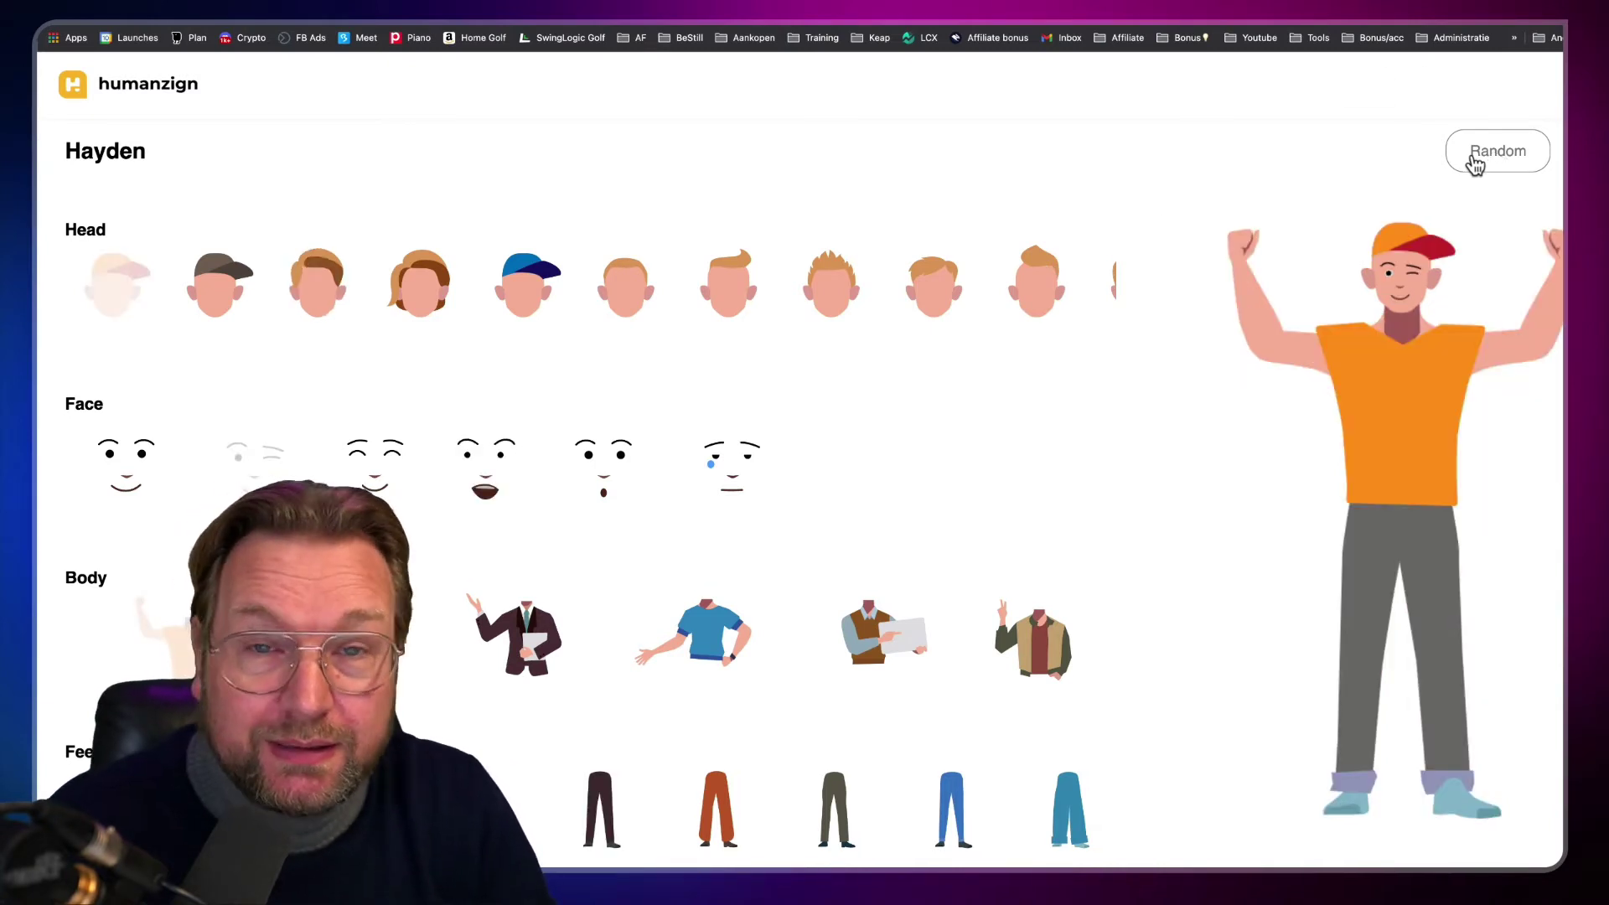
{"action": "left_click", "coordinate": [1501, 153]}
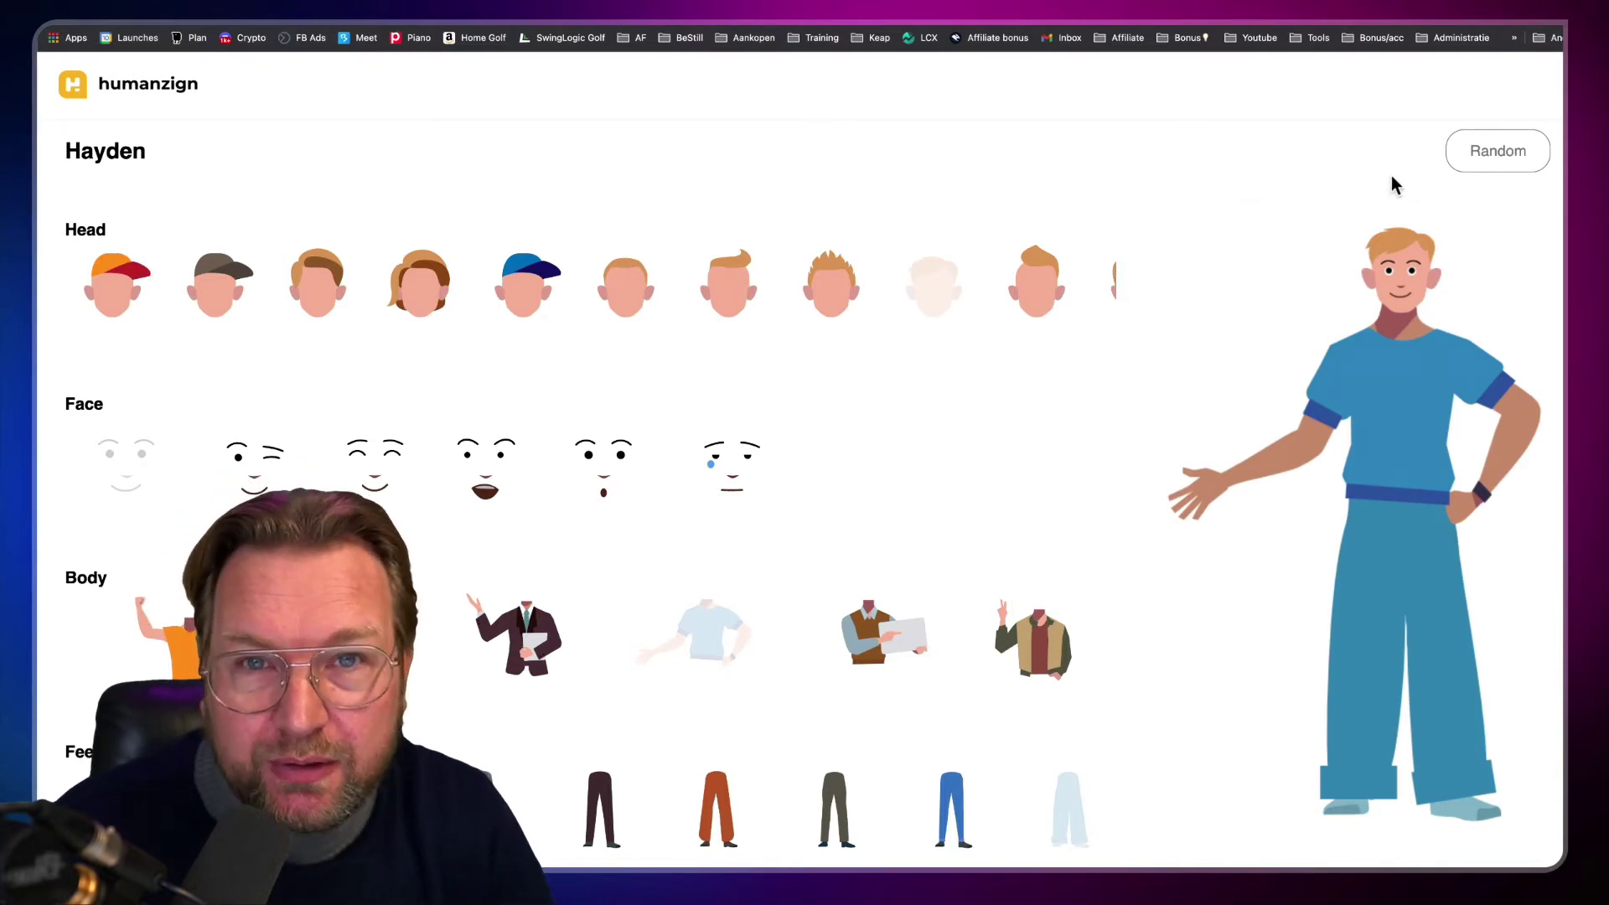
{"action": "left_click", "coordinate": [1483, 169]}
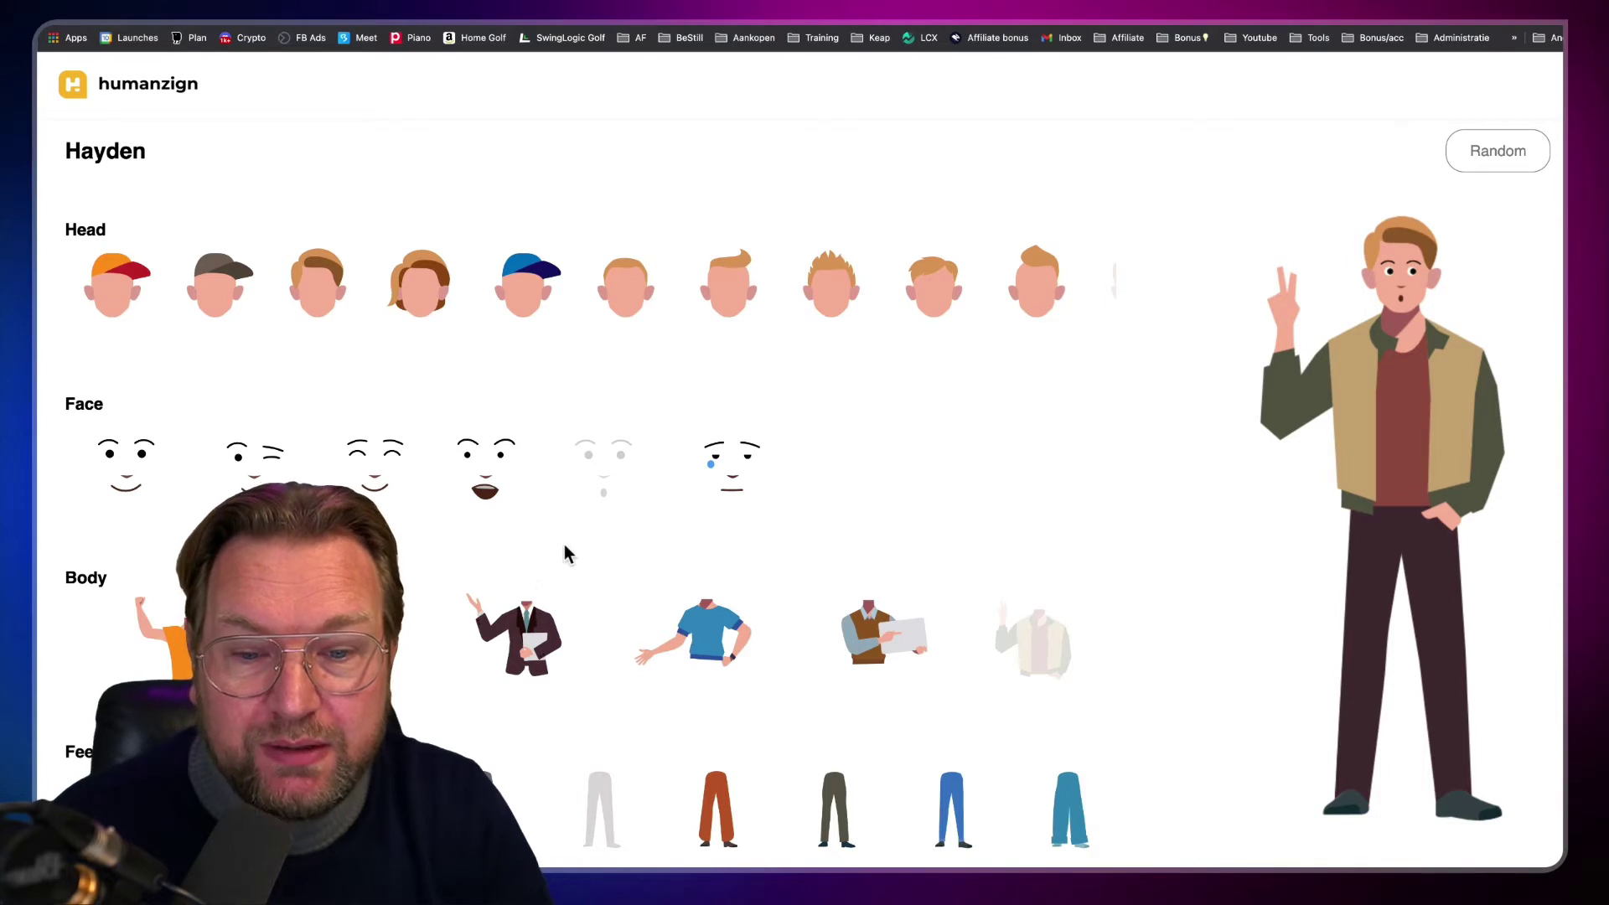
{"action": "left_click", "coordinate": [1492, 165]}
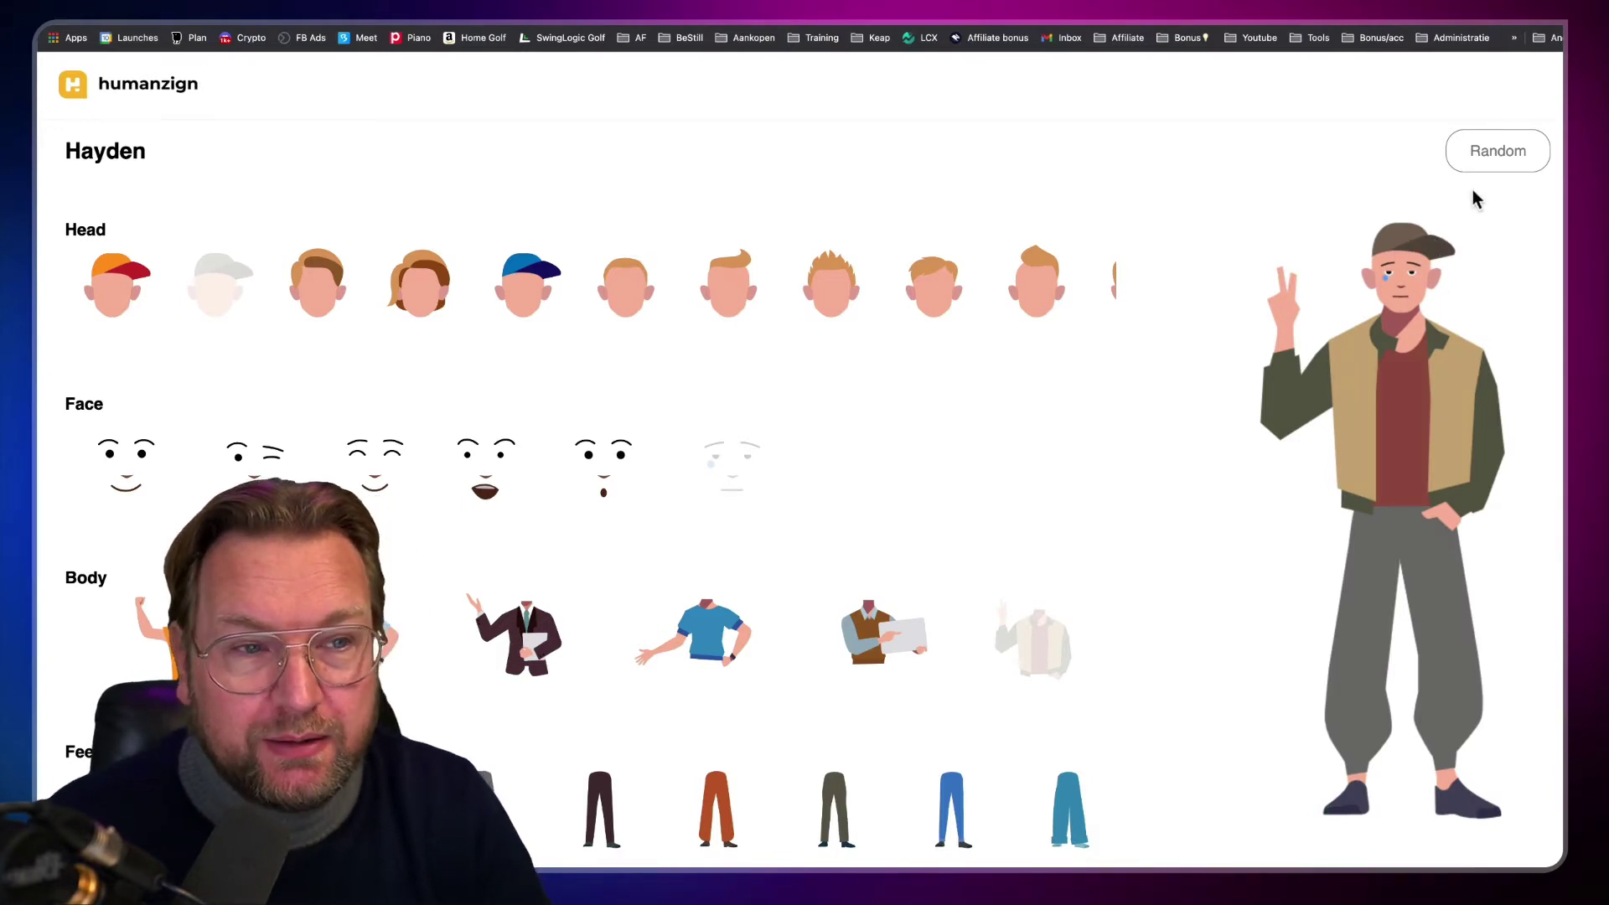
{"action": "left_click", "coordinate": [1482, 162]}
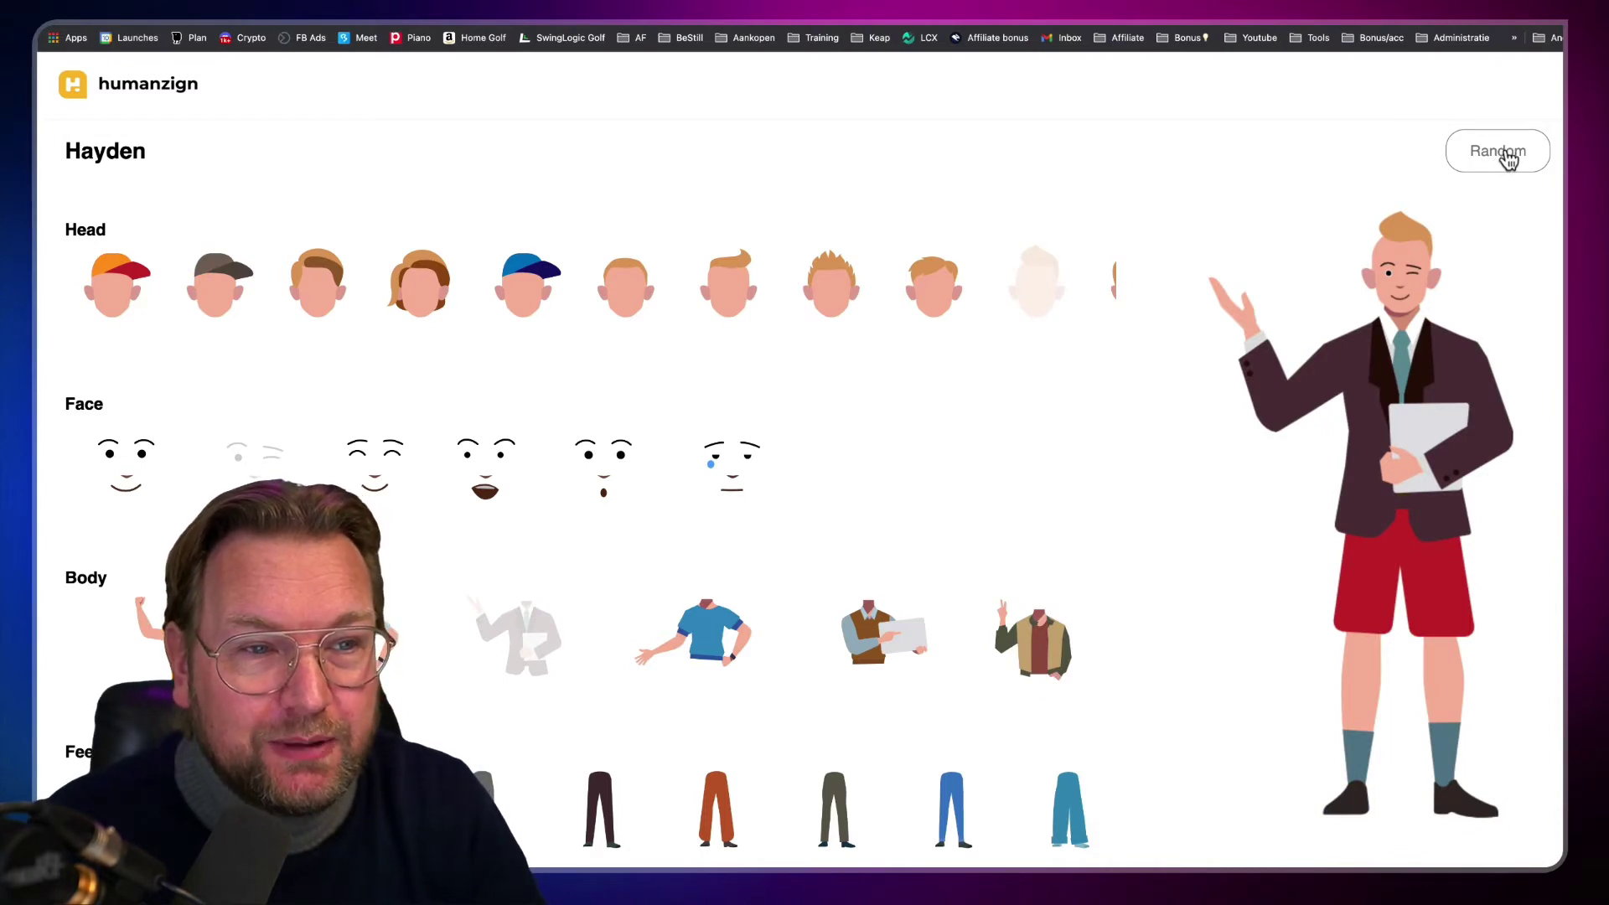
{"action": "left_click", "coordinate": [1506, 159]}
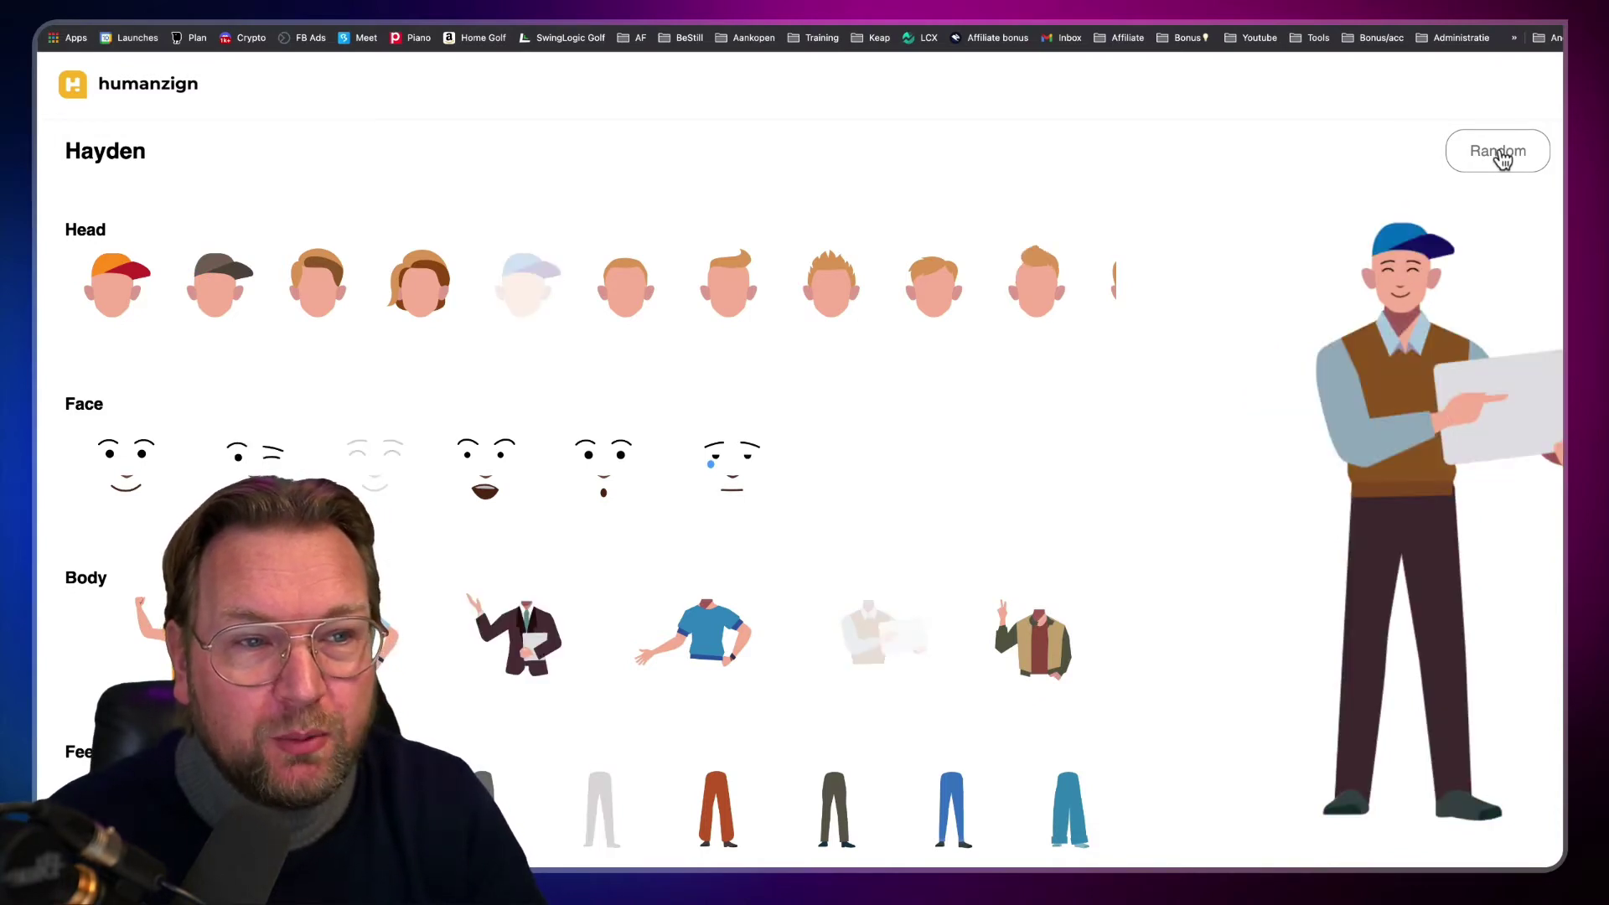
{"action": "left_click", "coordinate": [1501, 159]}
Re-roll Hayden once more, landing on blond hair, a blue T-shirt and rust-orange trousers.
{"action": "left_click", "coordinate": [1491, 159]}
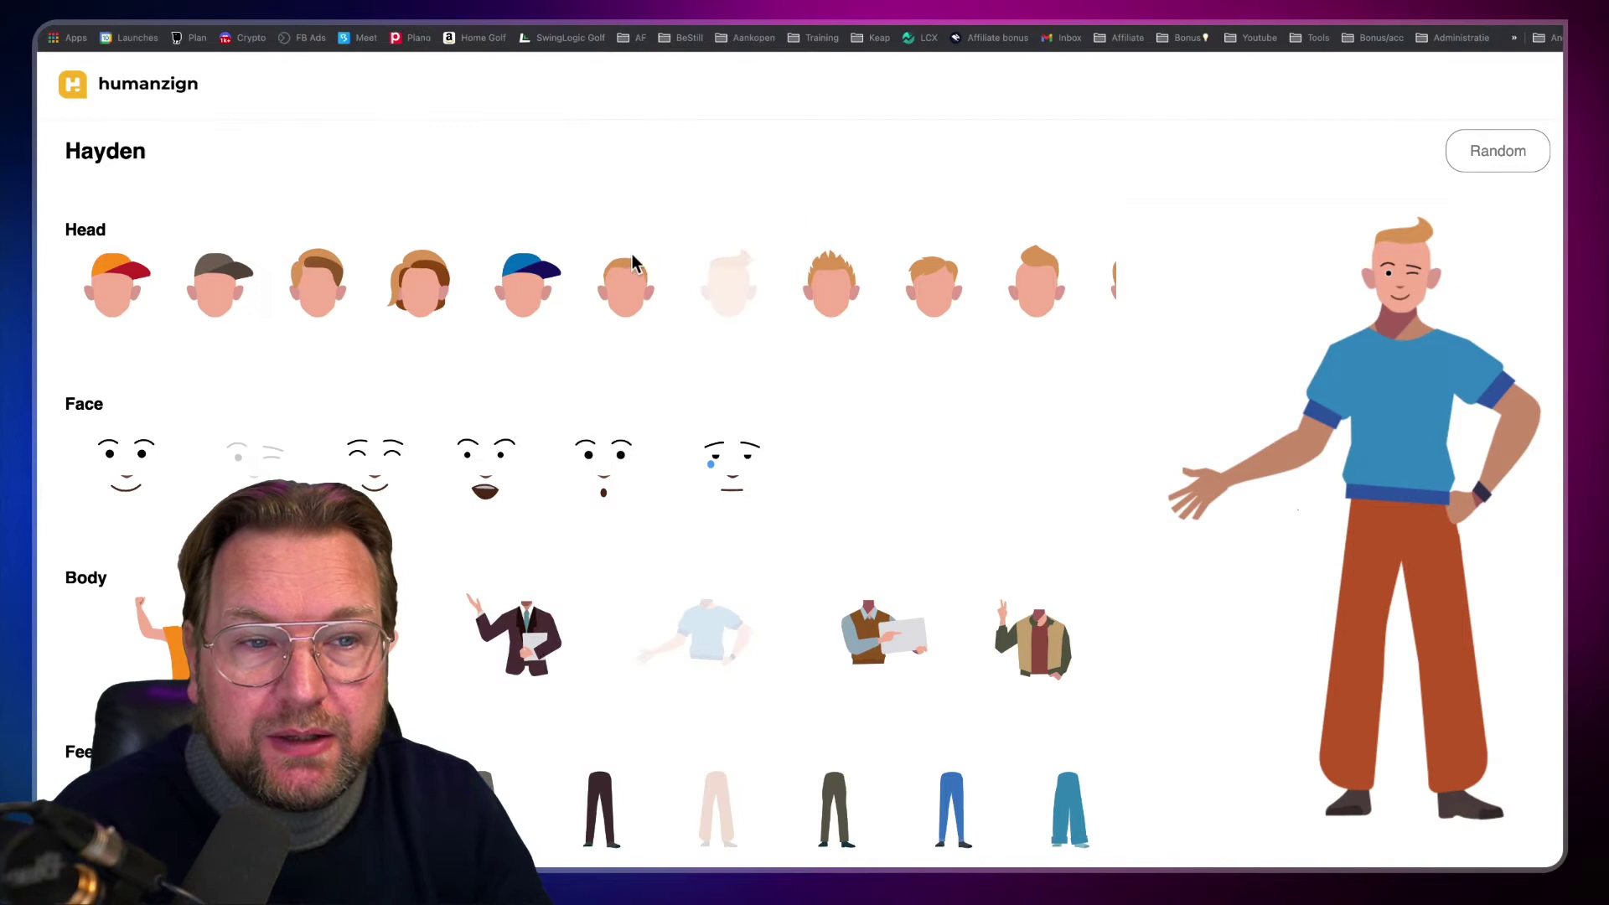
Leave Hayden's editor and return to the dashboard listing all 43 characters.
{"action": "scroll", "coordinate": [728, 260], "scroll_direction": "up", "scroll_amount": 3}
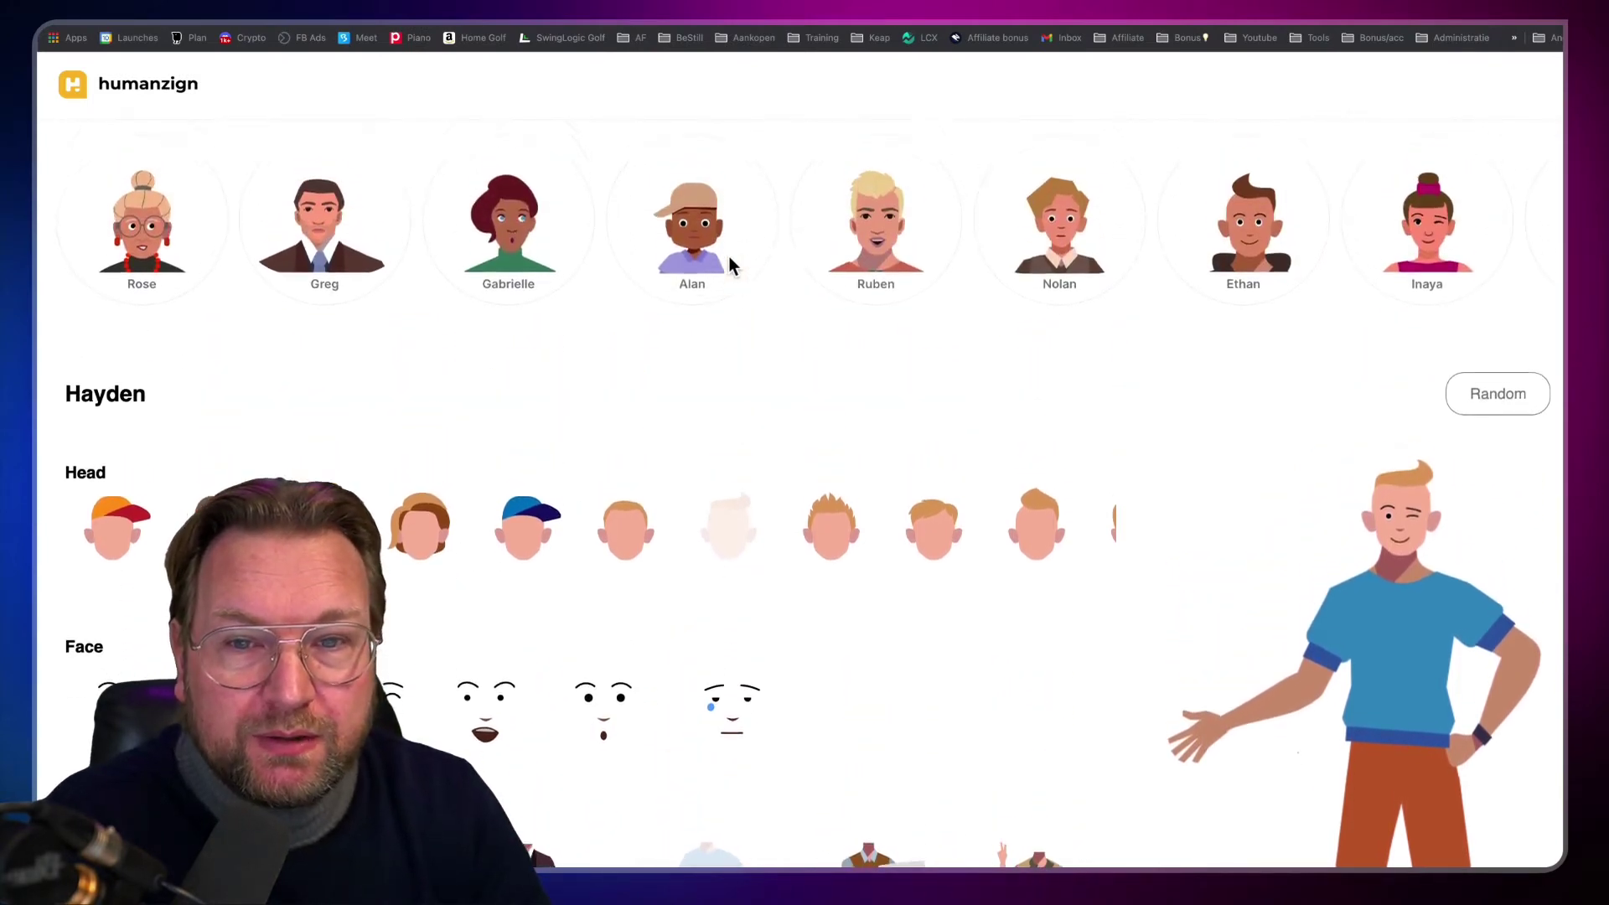
{"action": "scroll", "coordinate": [906, 360], "scroll_direction": "down", "scroll_amount": 2}
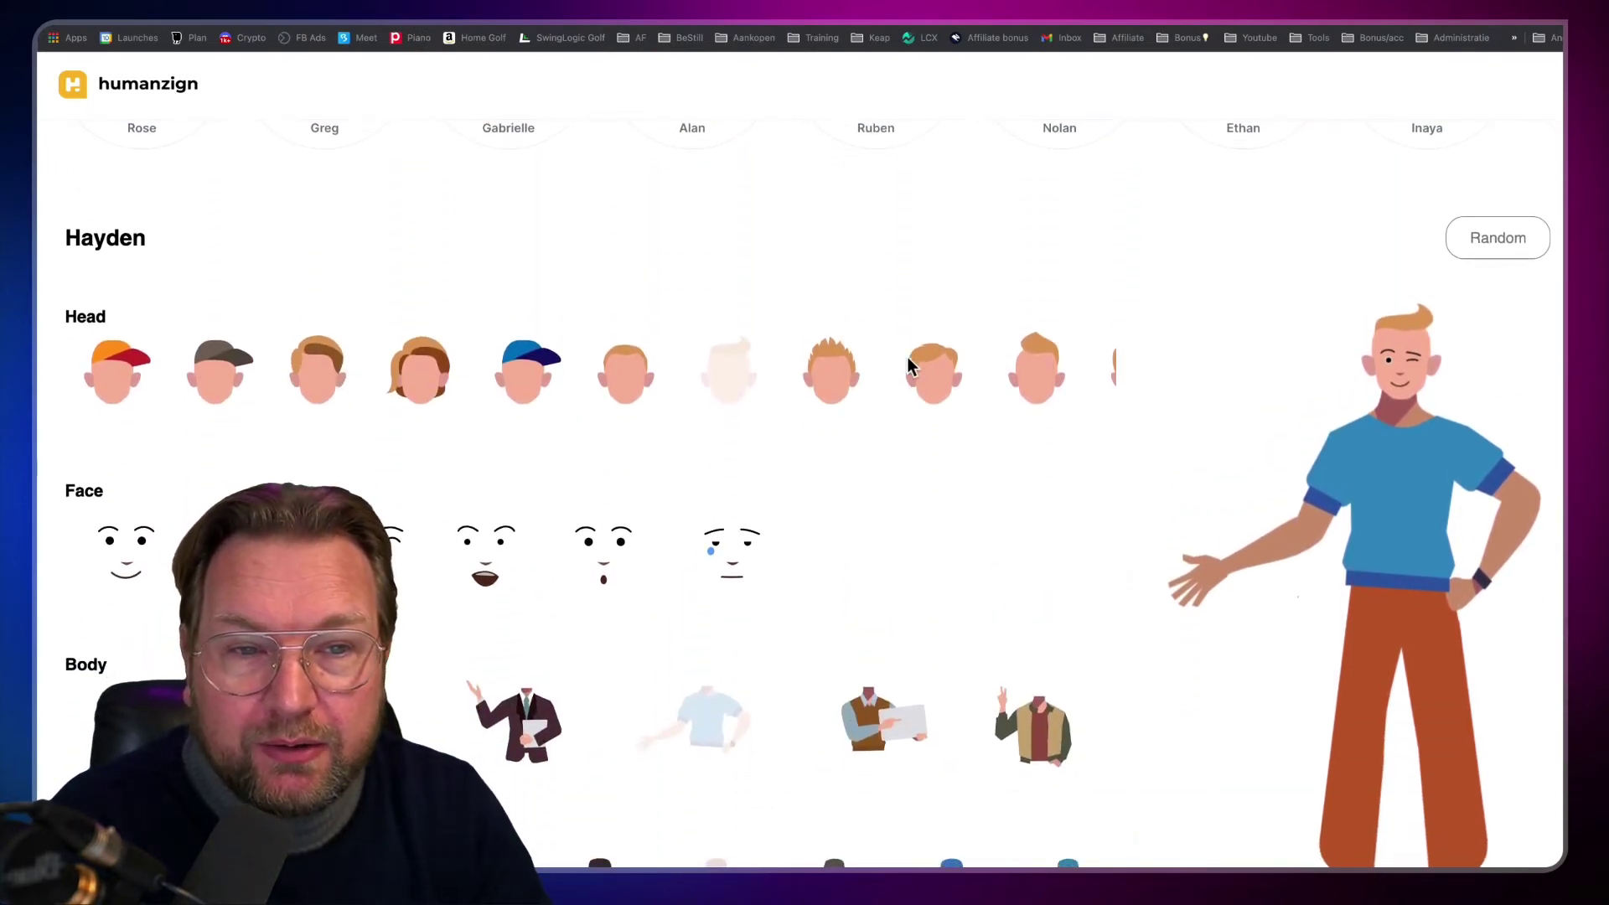
{"action": "left_click", "coordinate": [908, 361]}
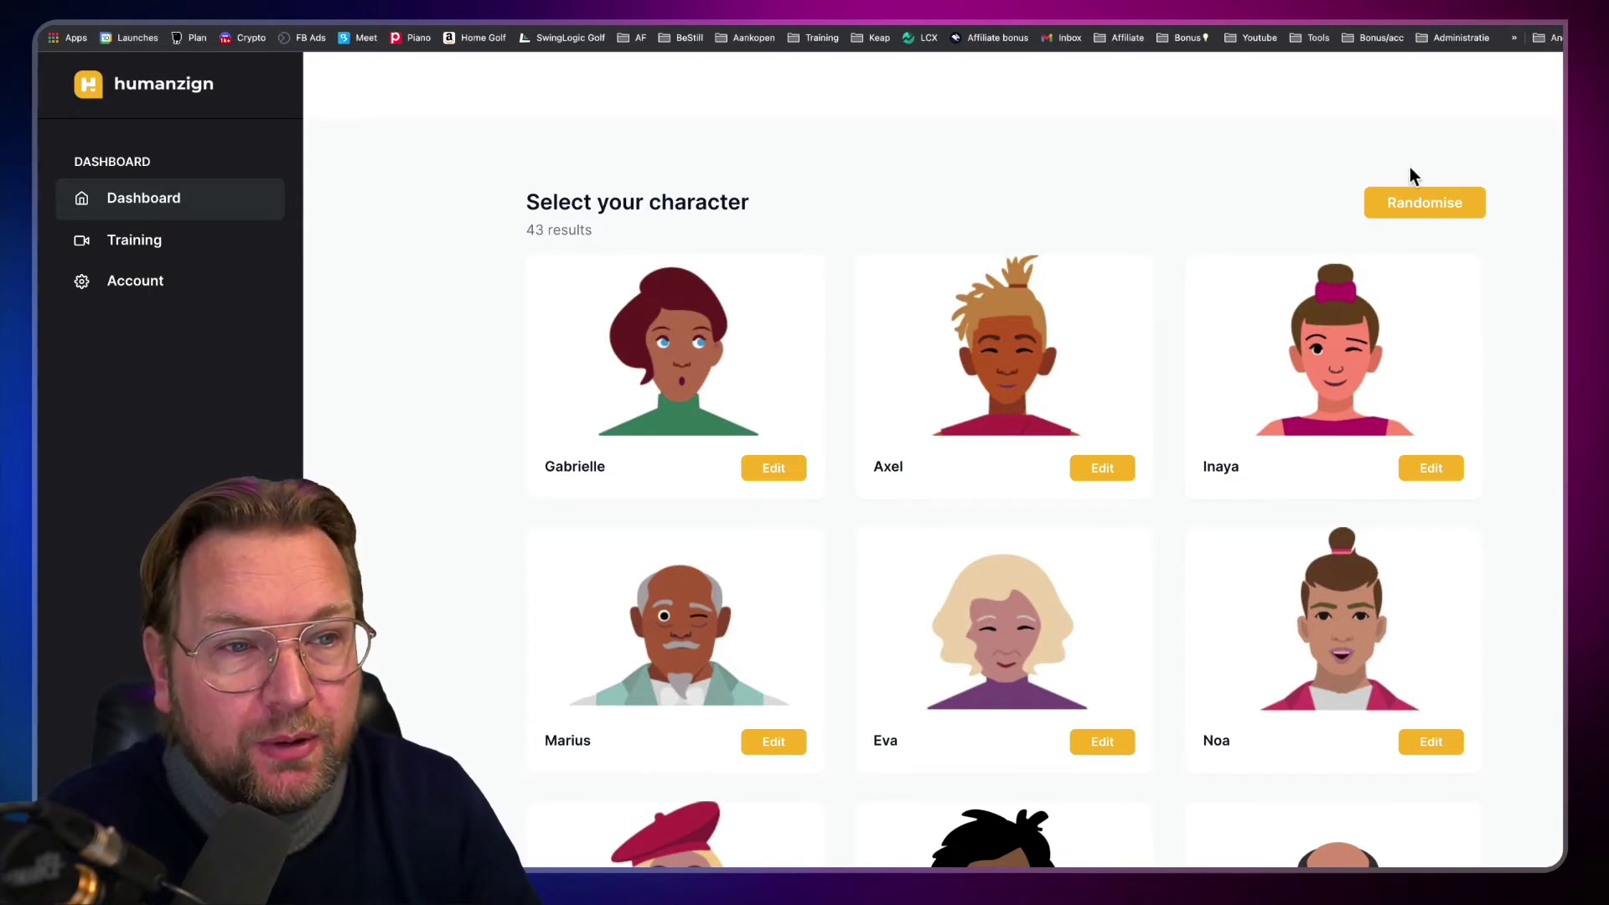
Open a random character, Andrea, and give her the curly side-hair head and black dress.
{"action": "left_click", "coordinate": [1427, 212]}
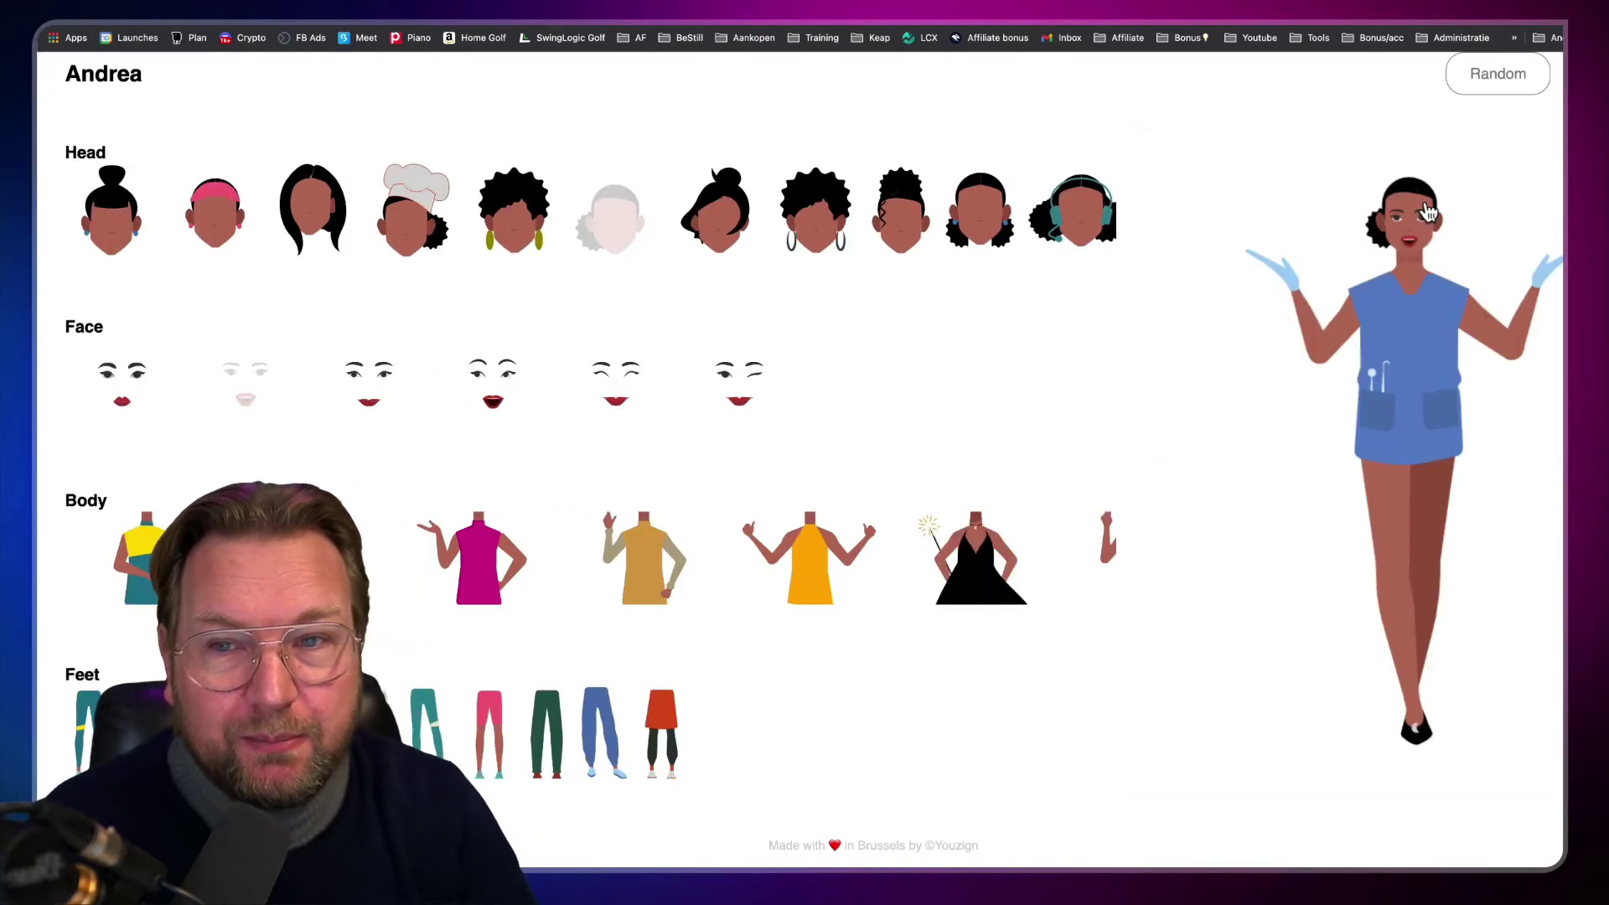
{"action": "scroll", "coordinate": [731, 248], "scroll_direction": "right", "scroll_amount": 1}
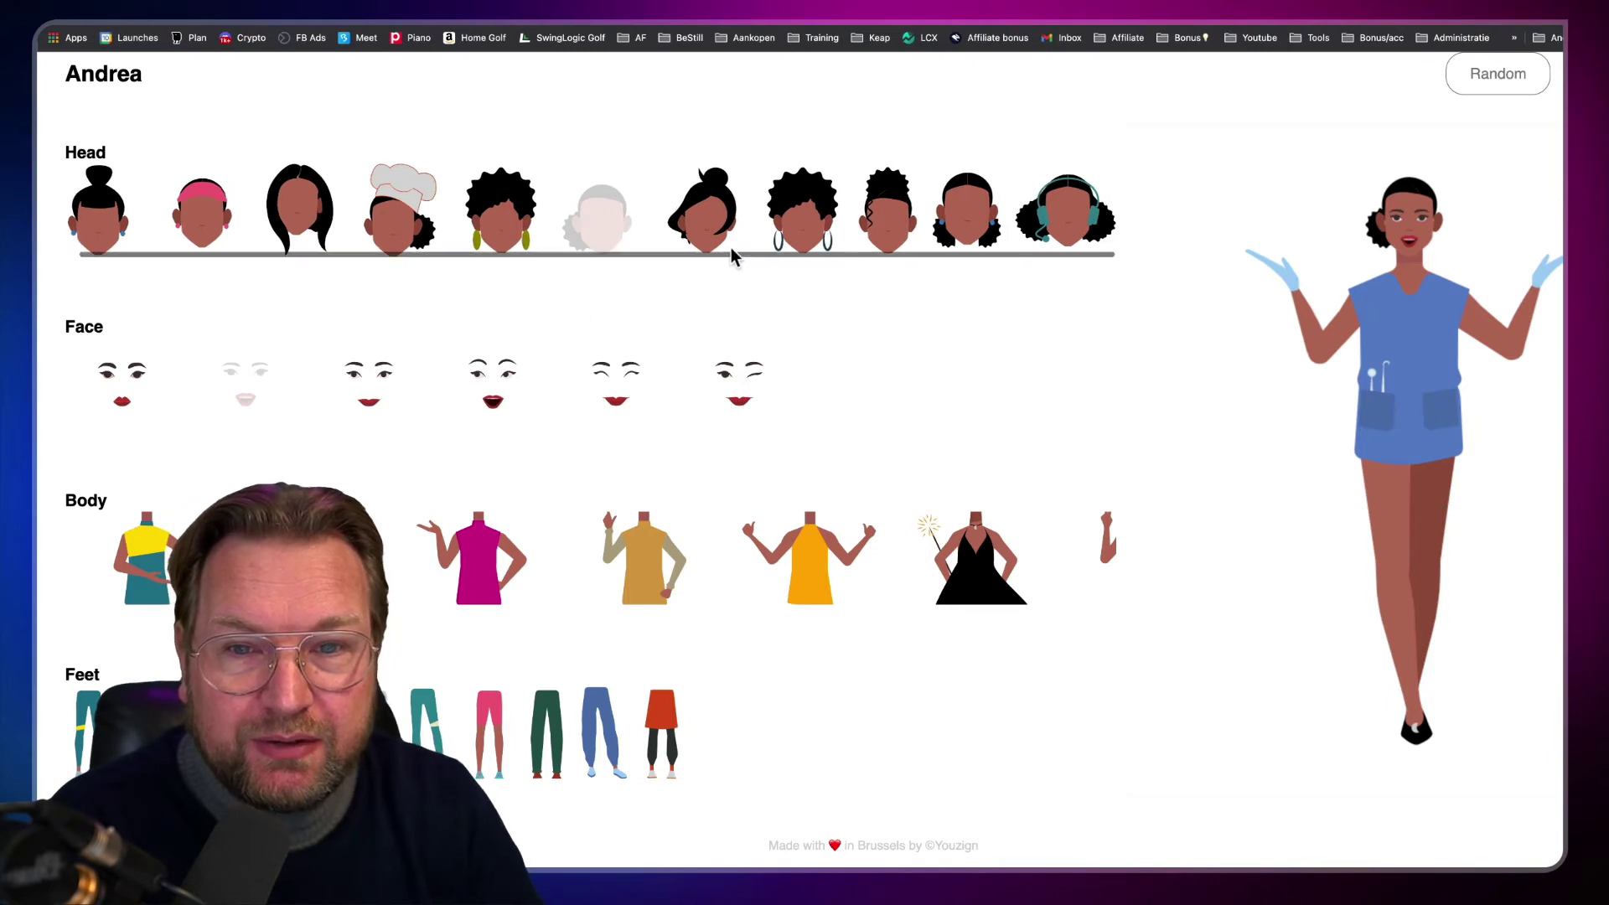
{"action": "left_click", "coordinate": [1043, 222]}
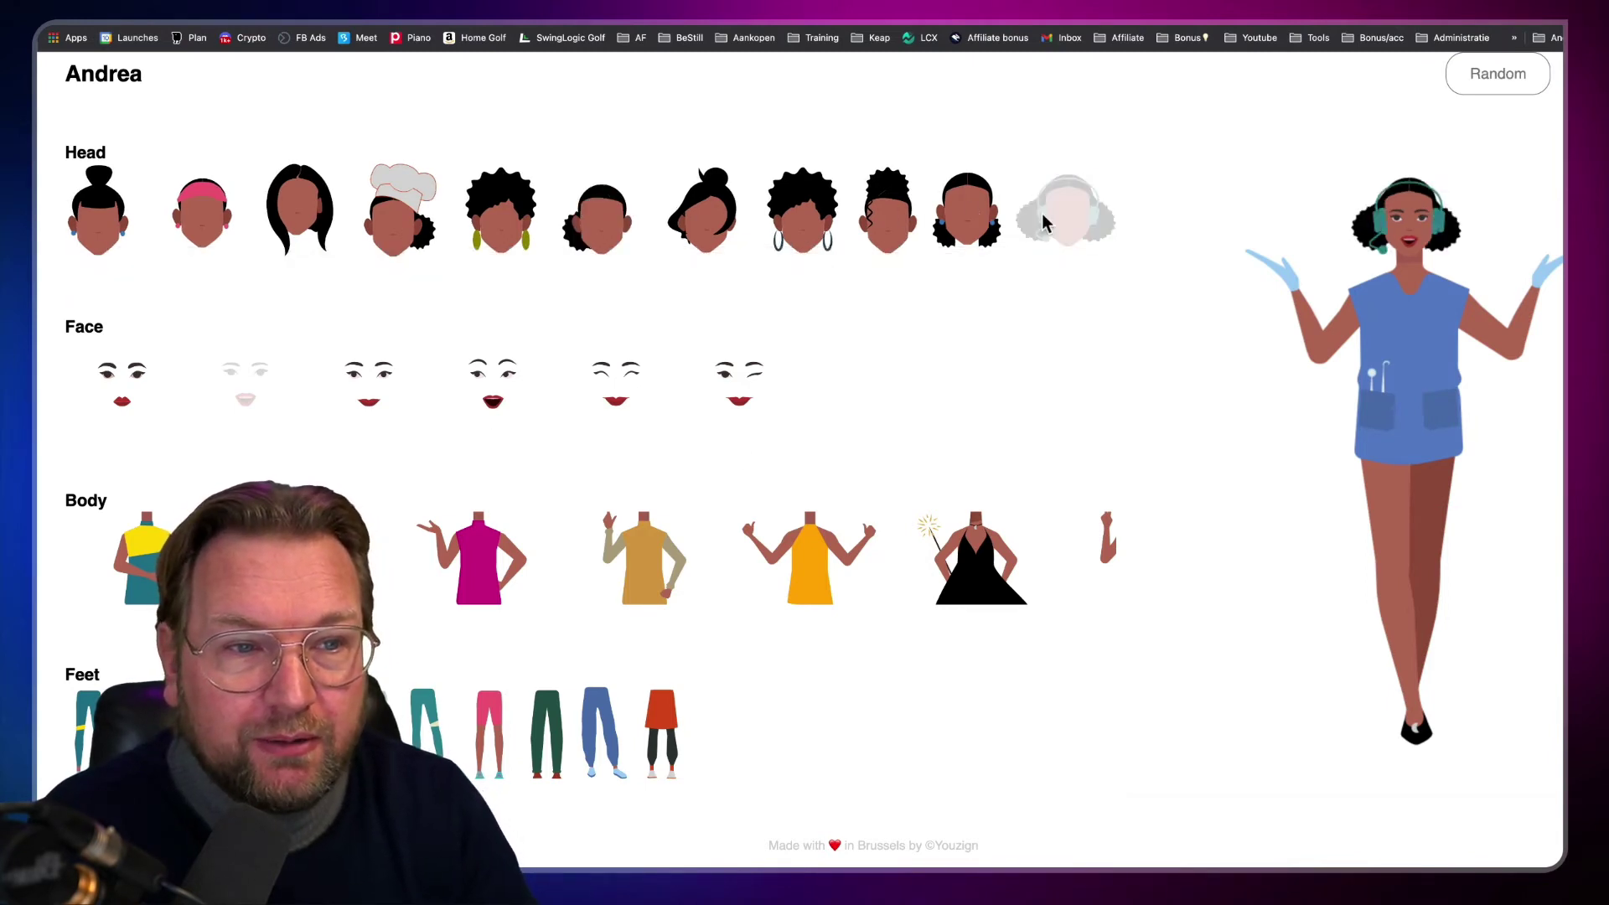
{"action": "left_click", "coordinate": [965, 209]}
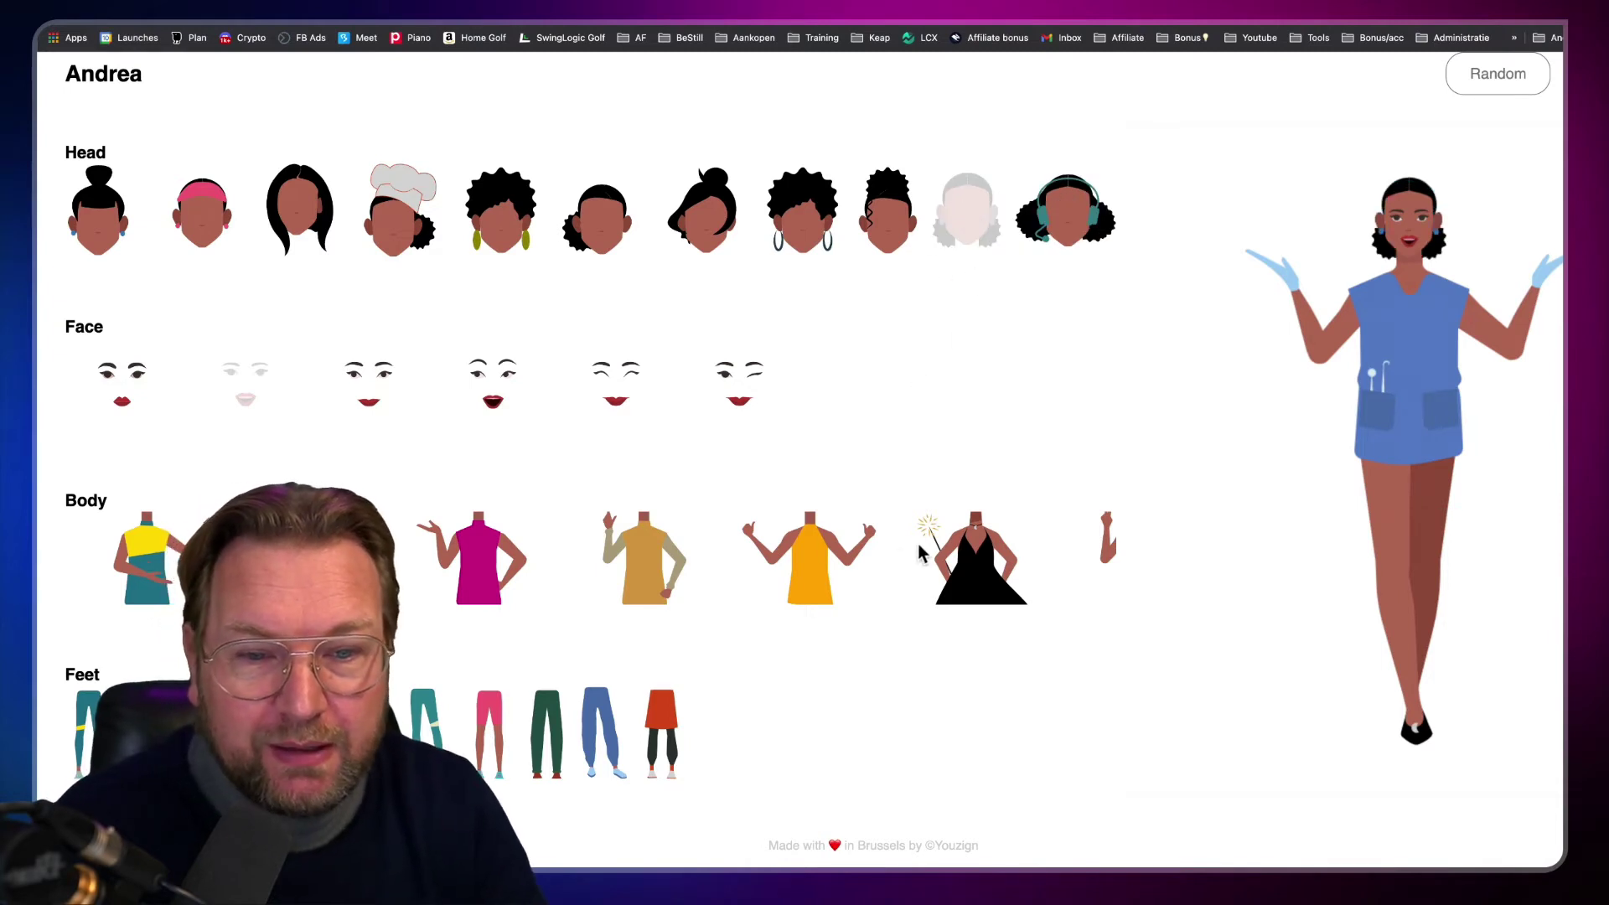
{"action": "left_click", "coordinate": [961, 550]}
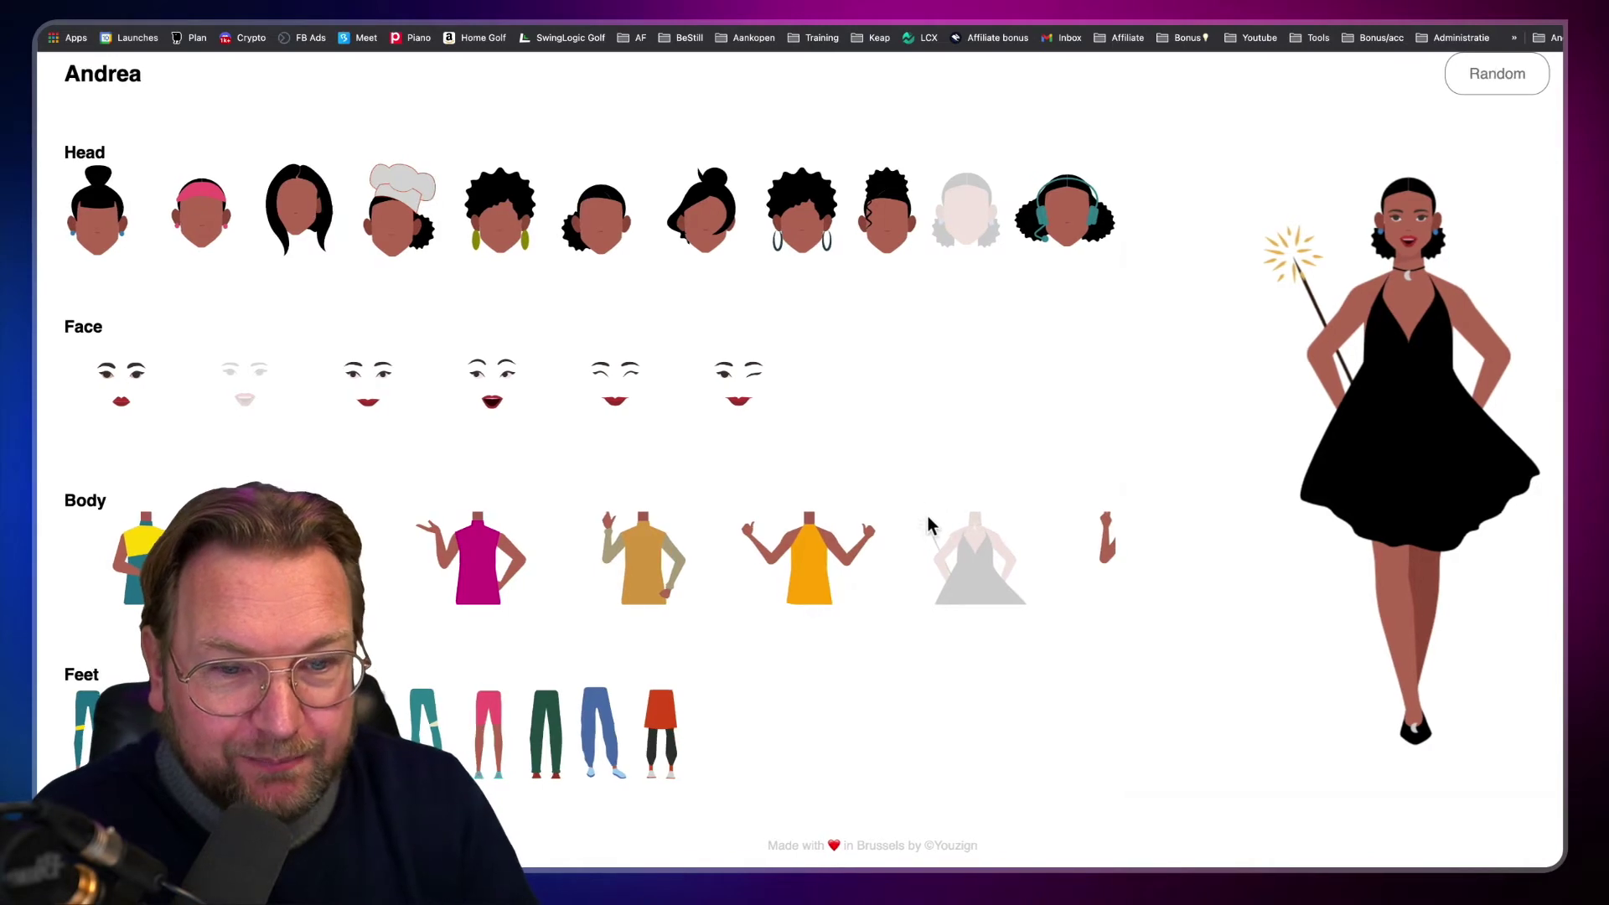
Try blue jeans and red-cuffed dark trousers on Andrea, then revert to bare legs with black heels.
{"action": "scroll", "coordinate": [927, 517], "scroll_direction": "down", "scroll_amount": 2}
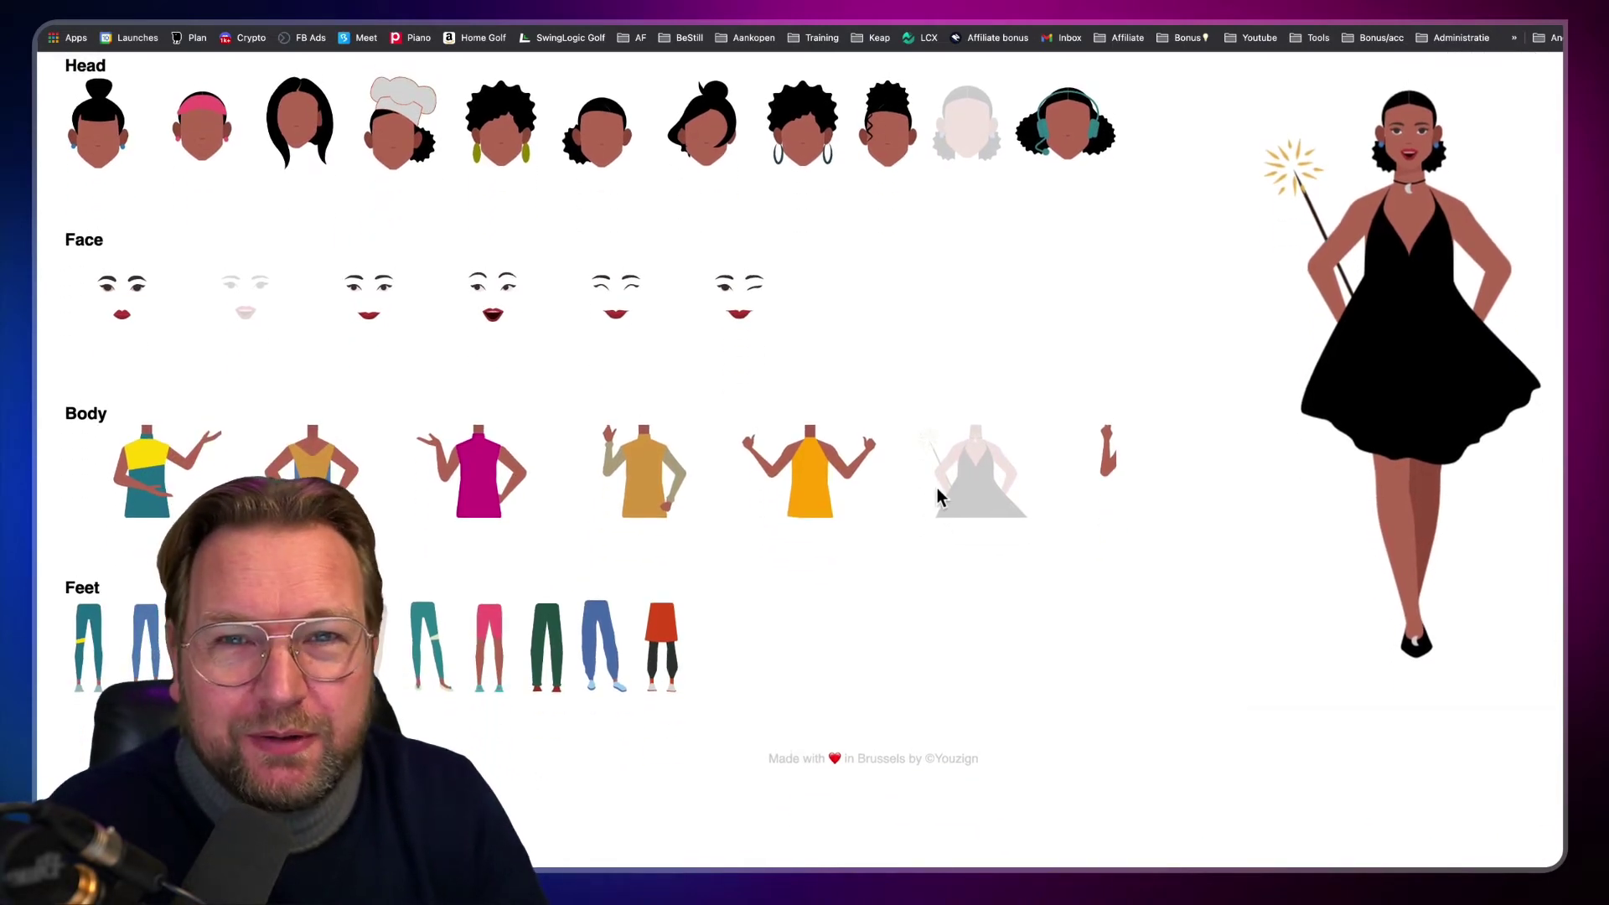
{"action": "scroll", "coordinate": [600, 505], "scroll_direction": "up", "scroll_amount": 2}
{"action": "scroll", "coordinate": [620, 632], "scroll_direction": "down", "scroll_amount": 1}
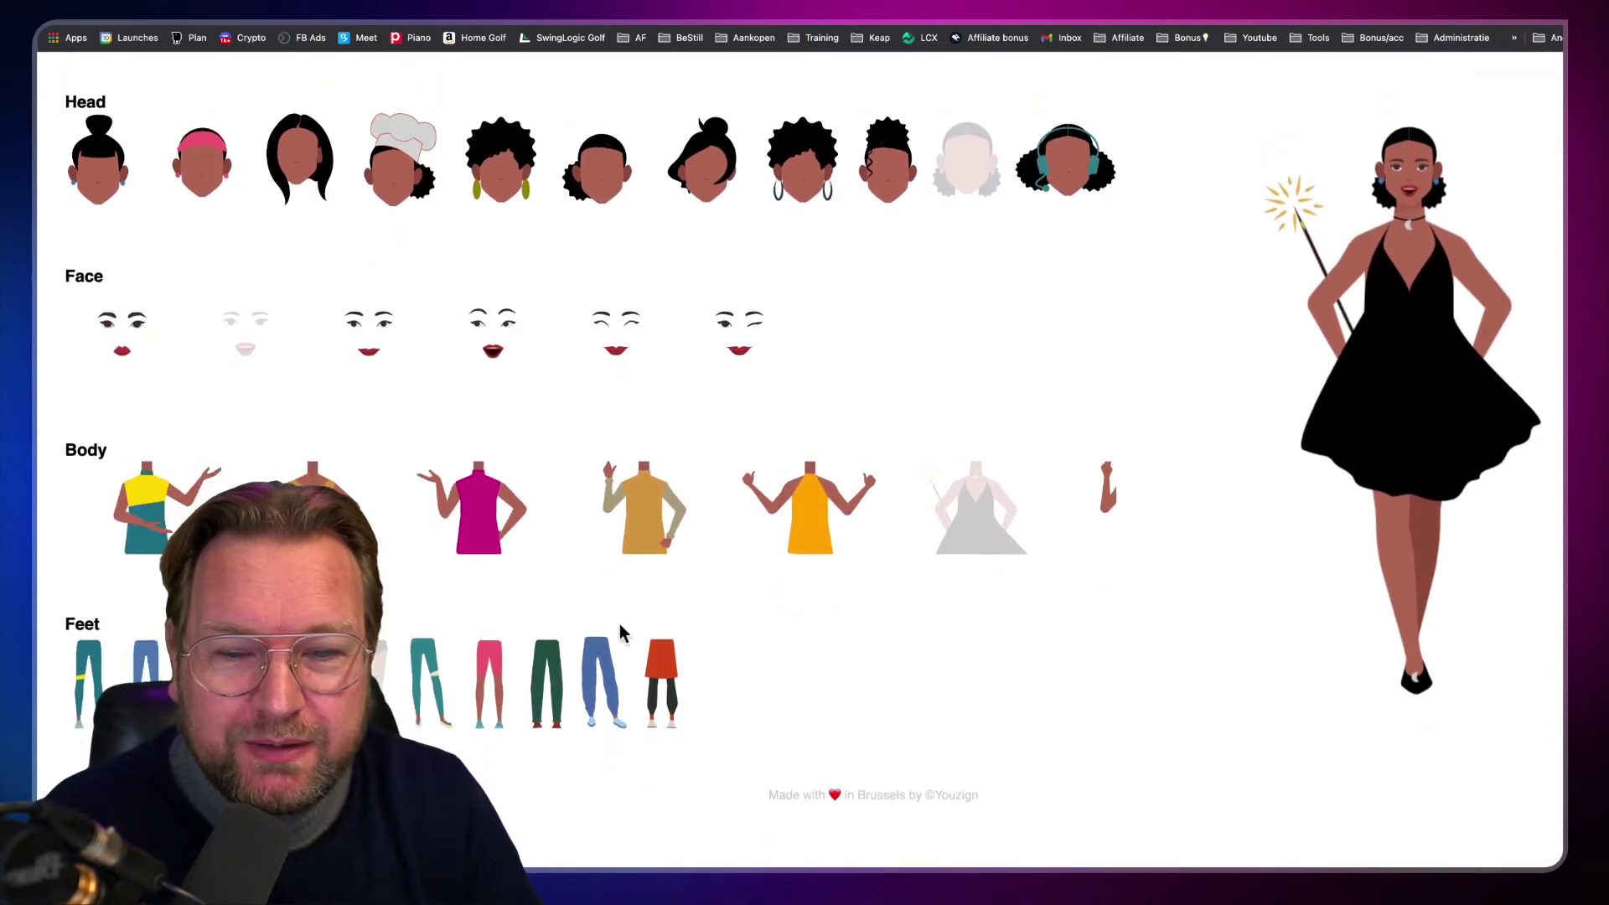
{"action": "left_click", "coordinate": [612, 684]}
{"action": "left_click", "coordinate": [668, 677]}
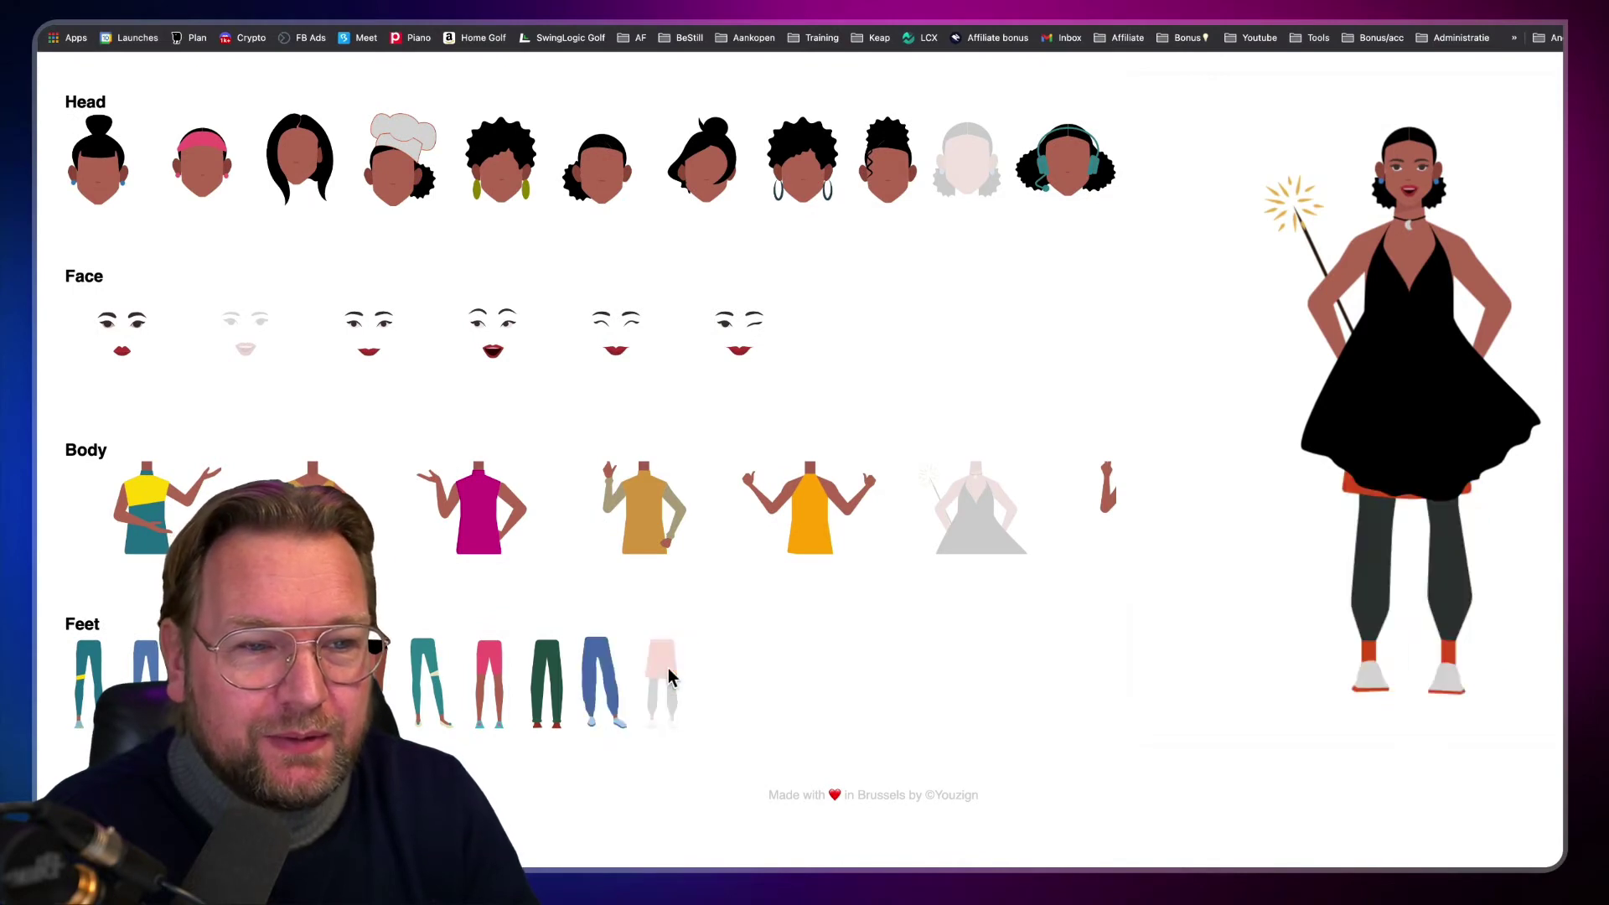
{"action": "left_click", "coordinate": [373, 680]}
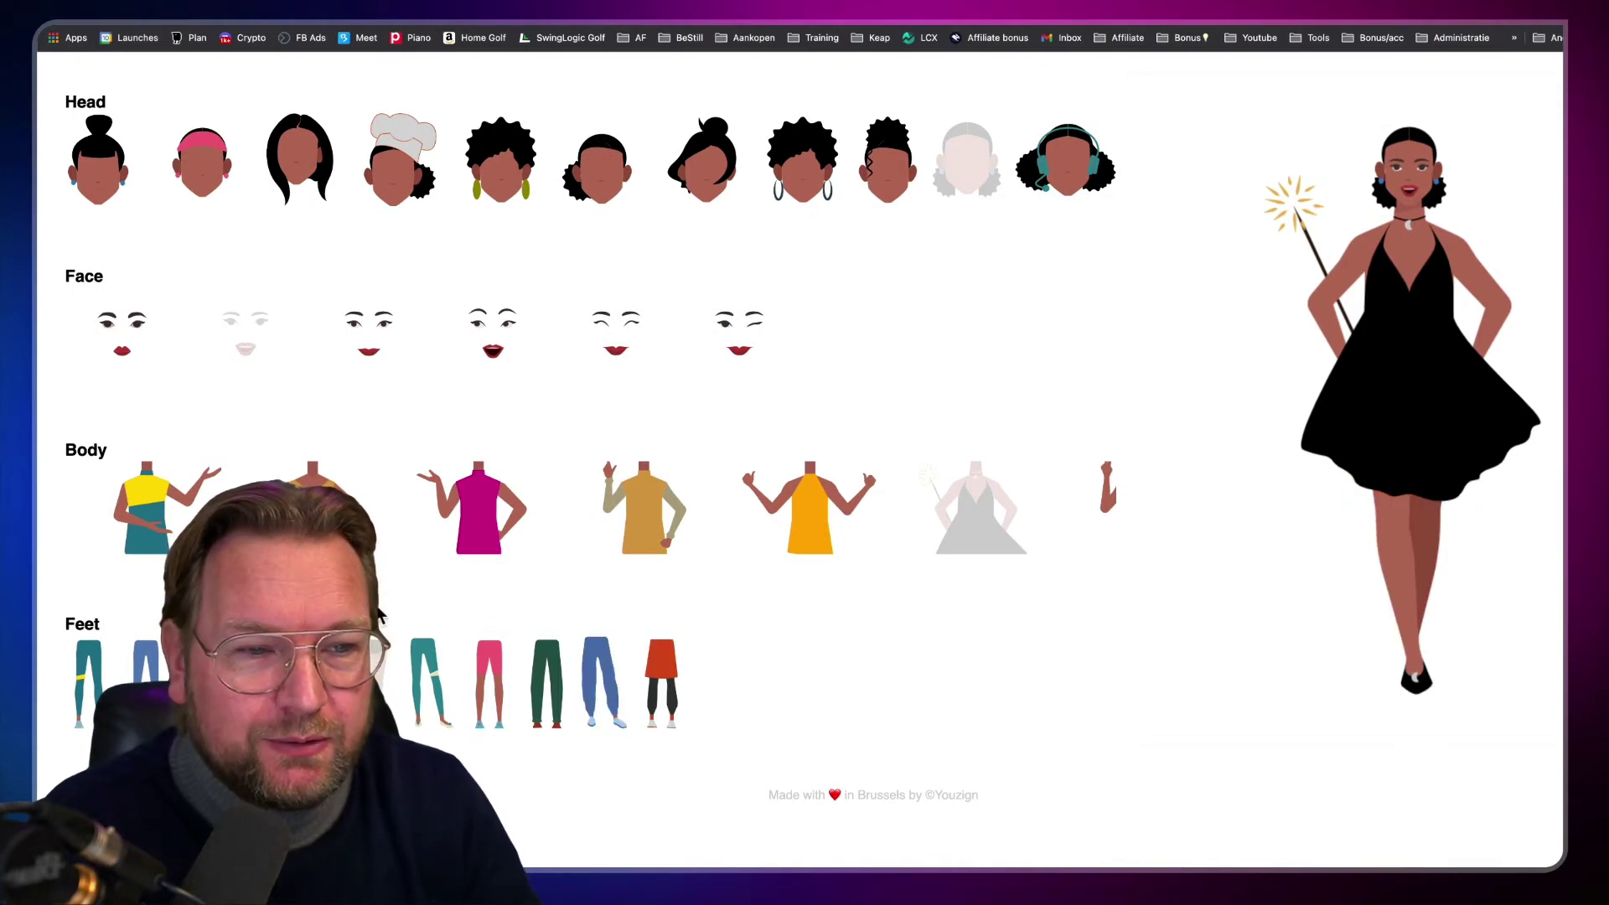
Randomise Andrea's look three times, ending in a mustard top with pink trousers.
{"action": "scroll", "coordinate": [720, 377], "scroll_direction": "up", "scroll_amount": 1}
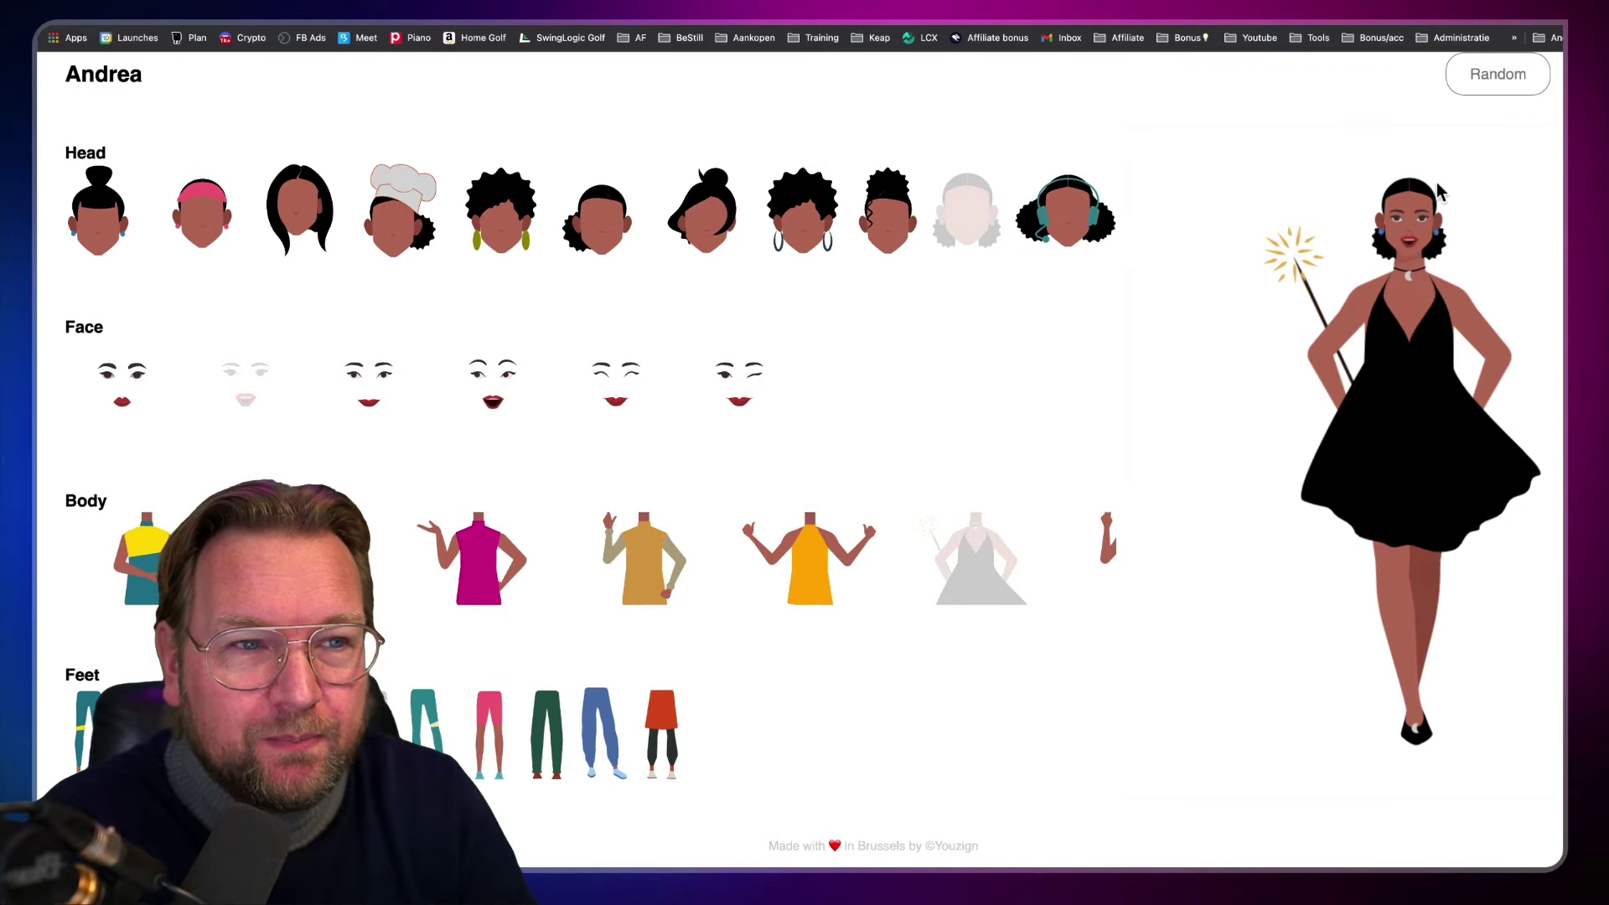
{"action": "left_click", "coordinate": [1494, 78]}
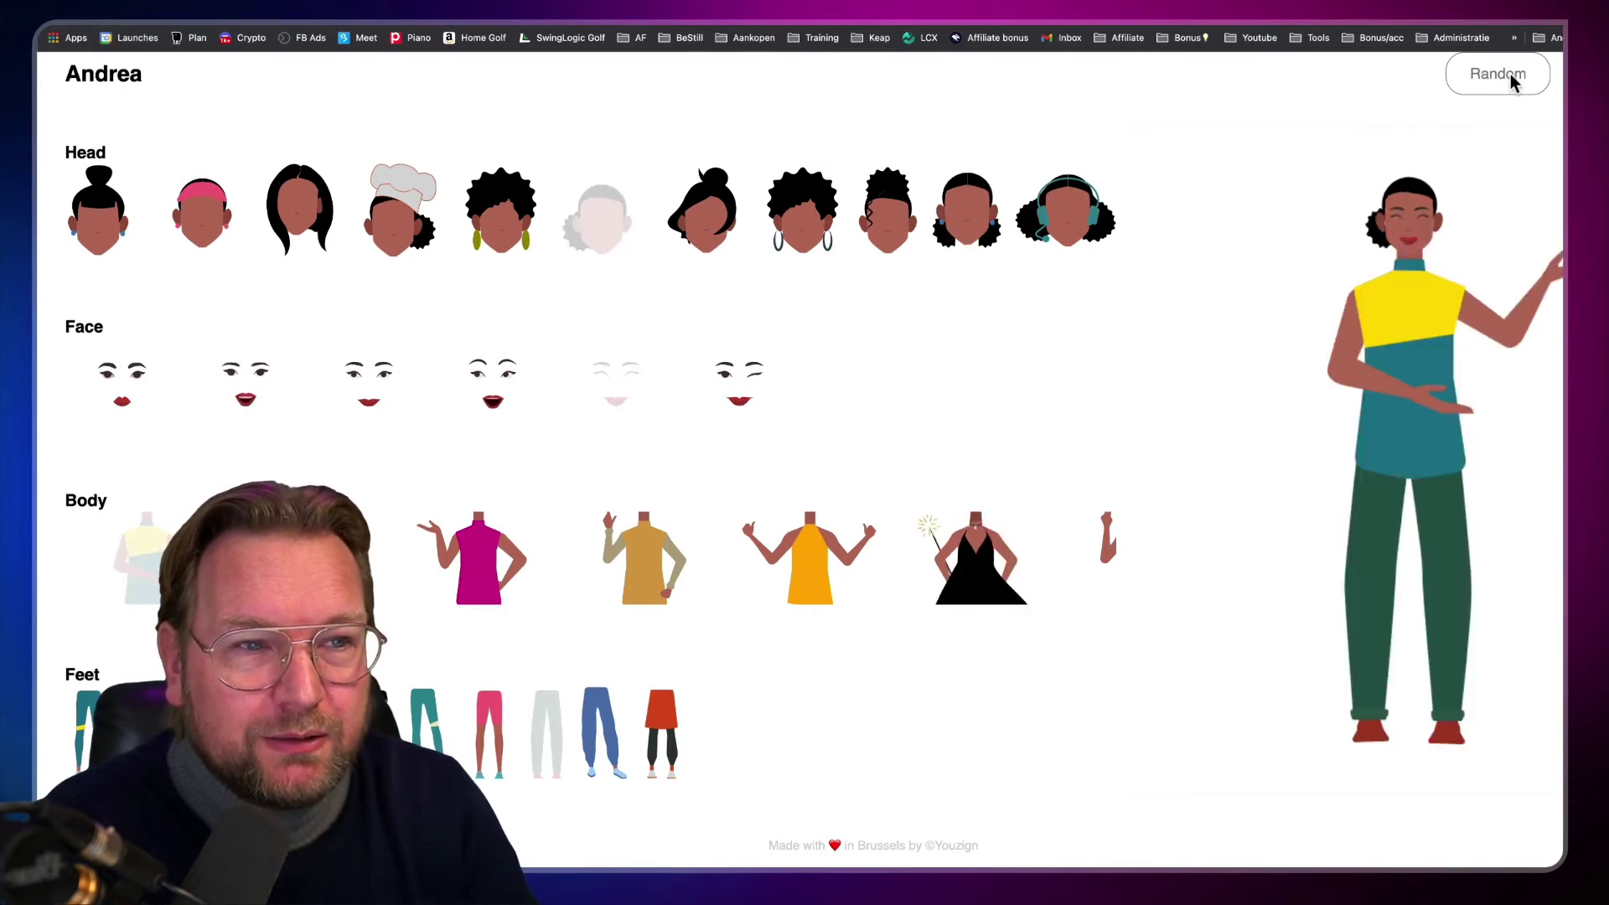
{"action": "left_click", "coordinate": [1511, 79]}
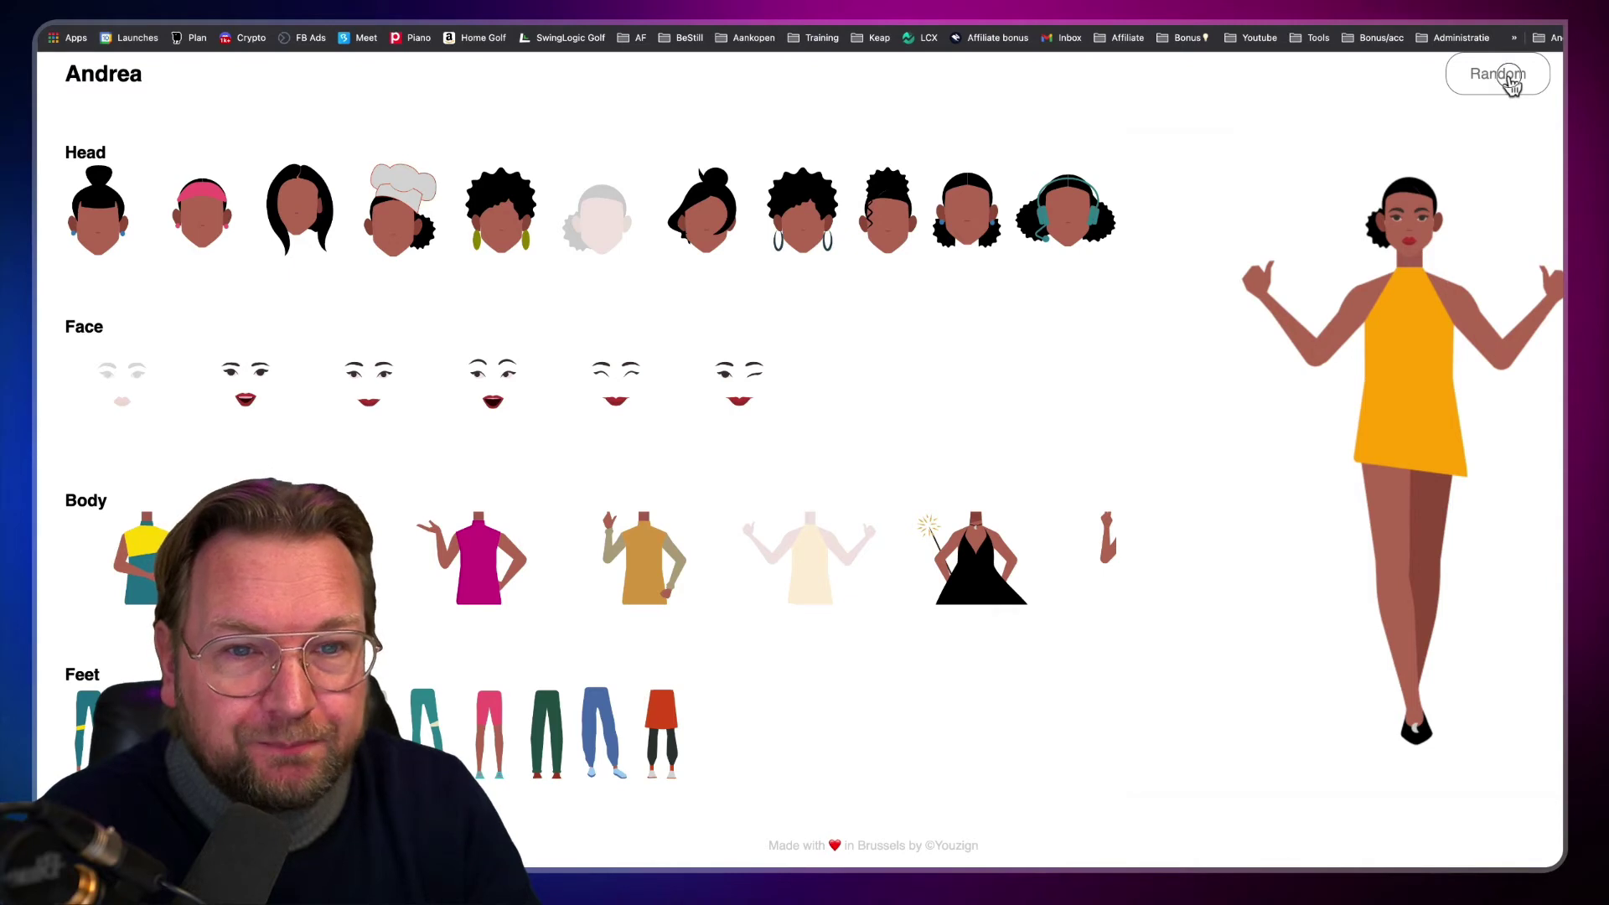
{"action": "left_click", "coordinate": [1511, 79]}
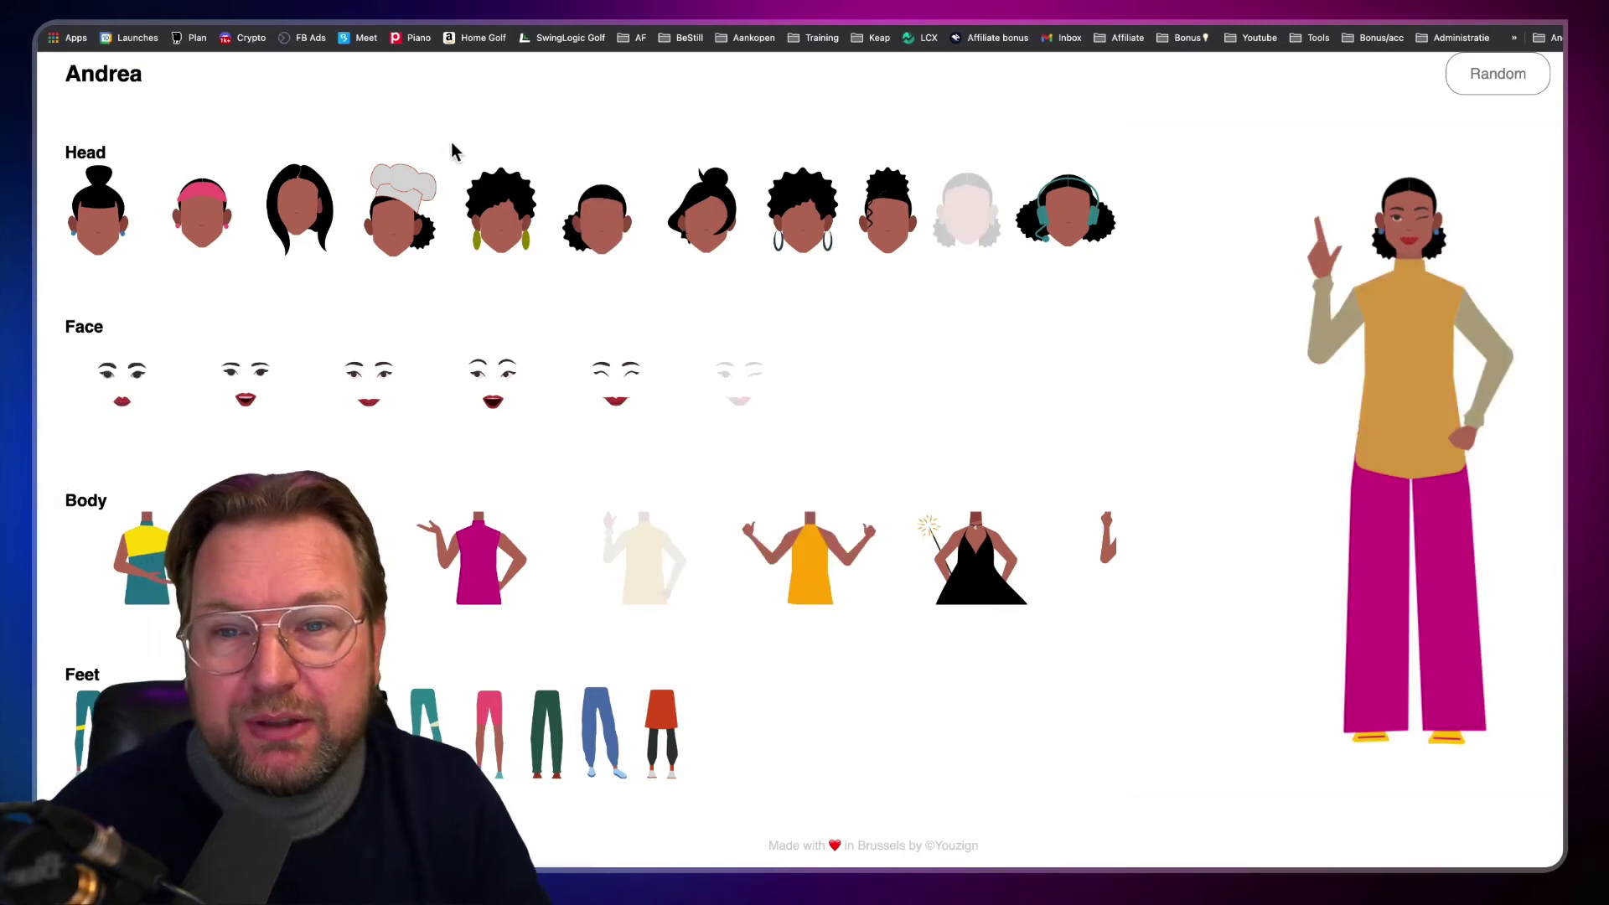
Reload the page with Cmd+R and dismiss the Recent updates panel.
{"action": "key", "text": "super+r"}
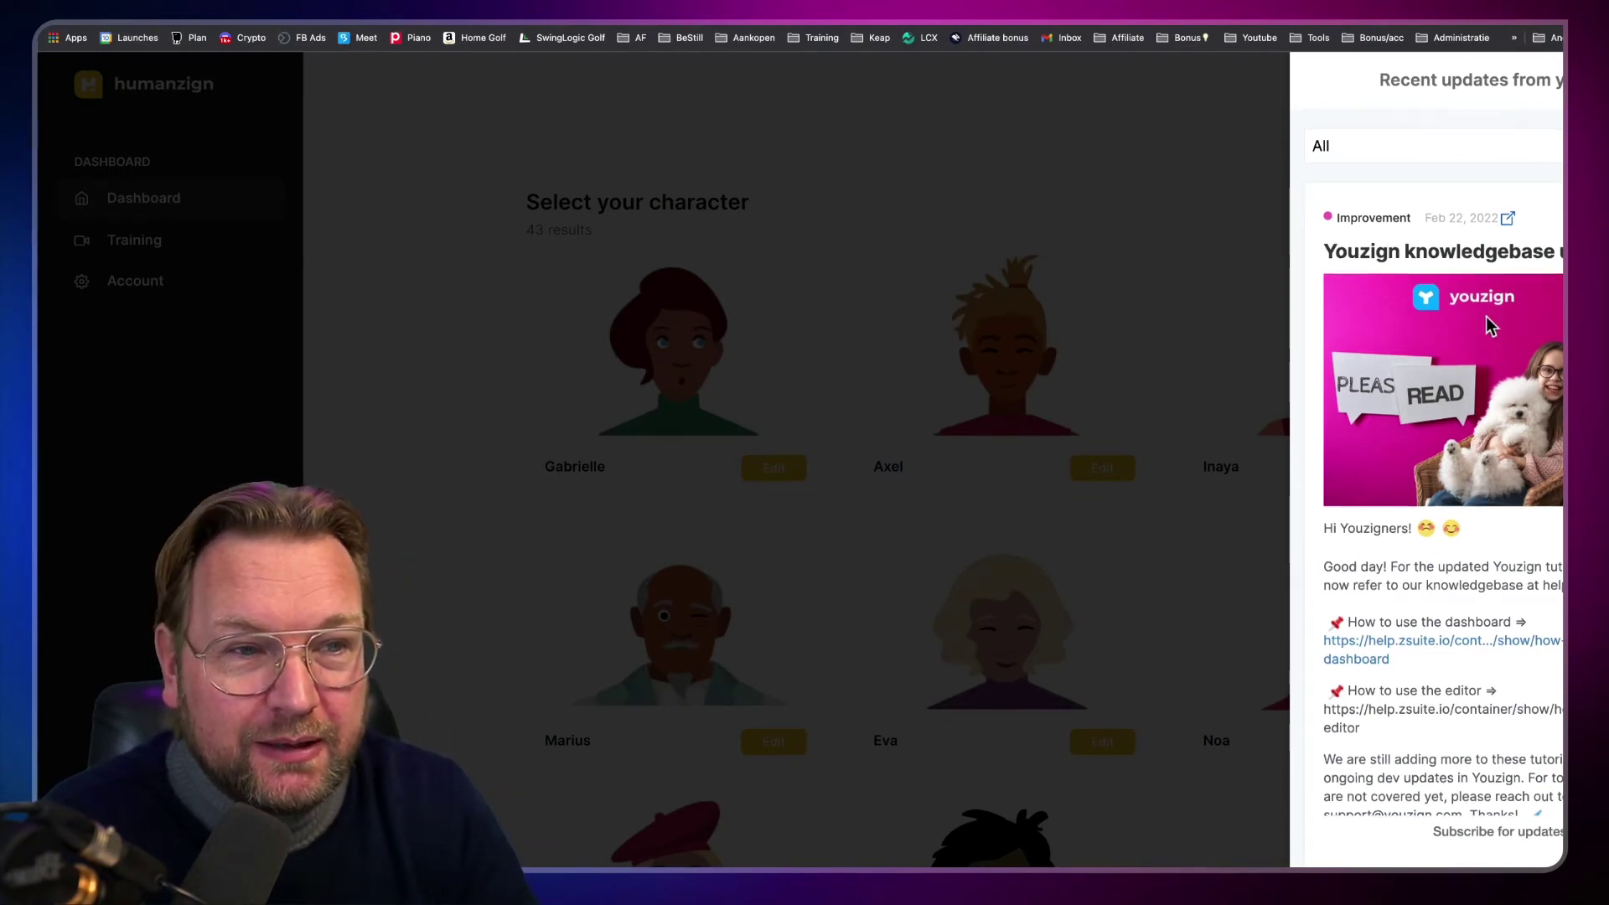
{"action": "key", "text": "Escape"}
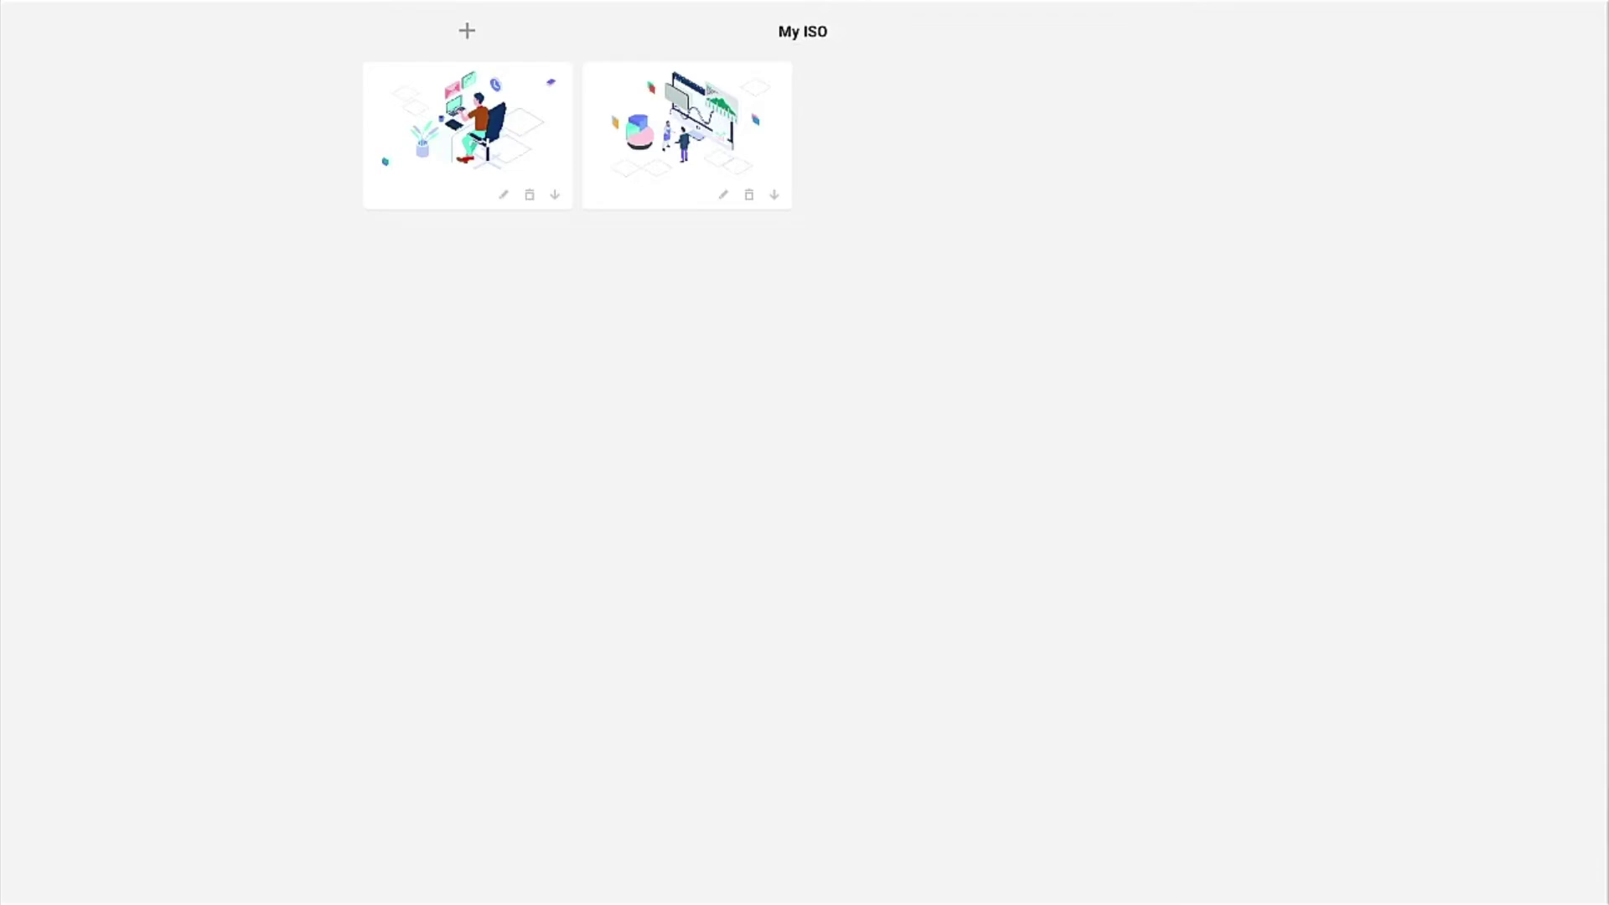
Create a new IsoCreator scene from the Black Friday shop-counter template.
{"action": "left_click", "coordinate": [467, 32]}
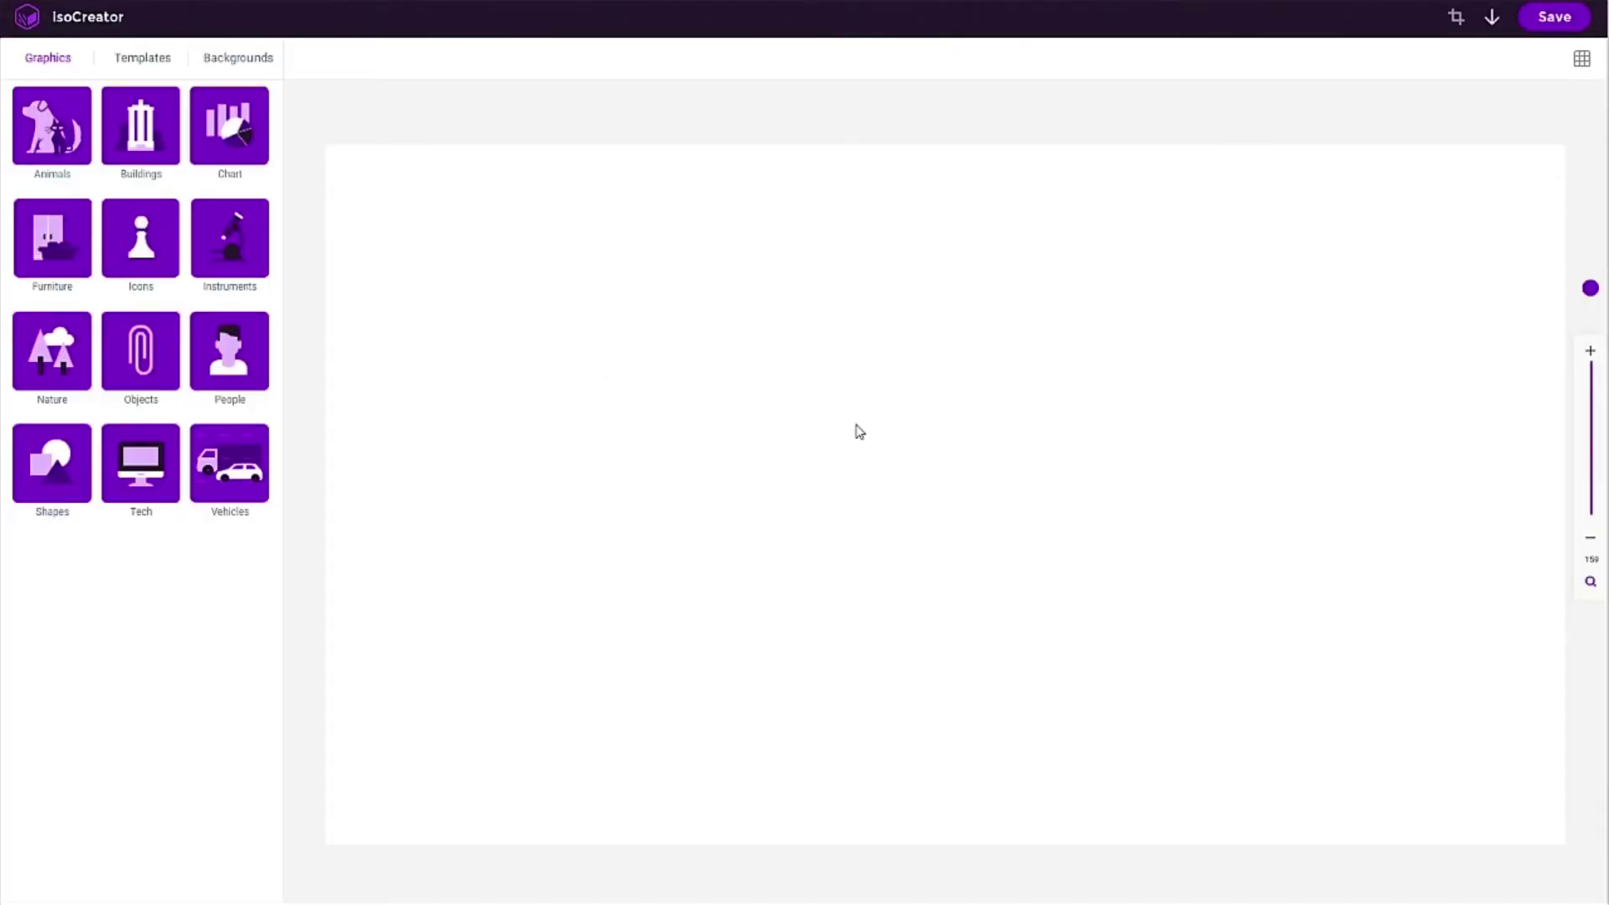
{"action": "left_click", "coordinate": [142, 65]}
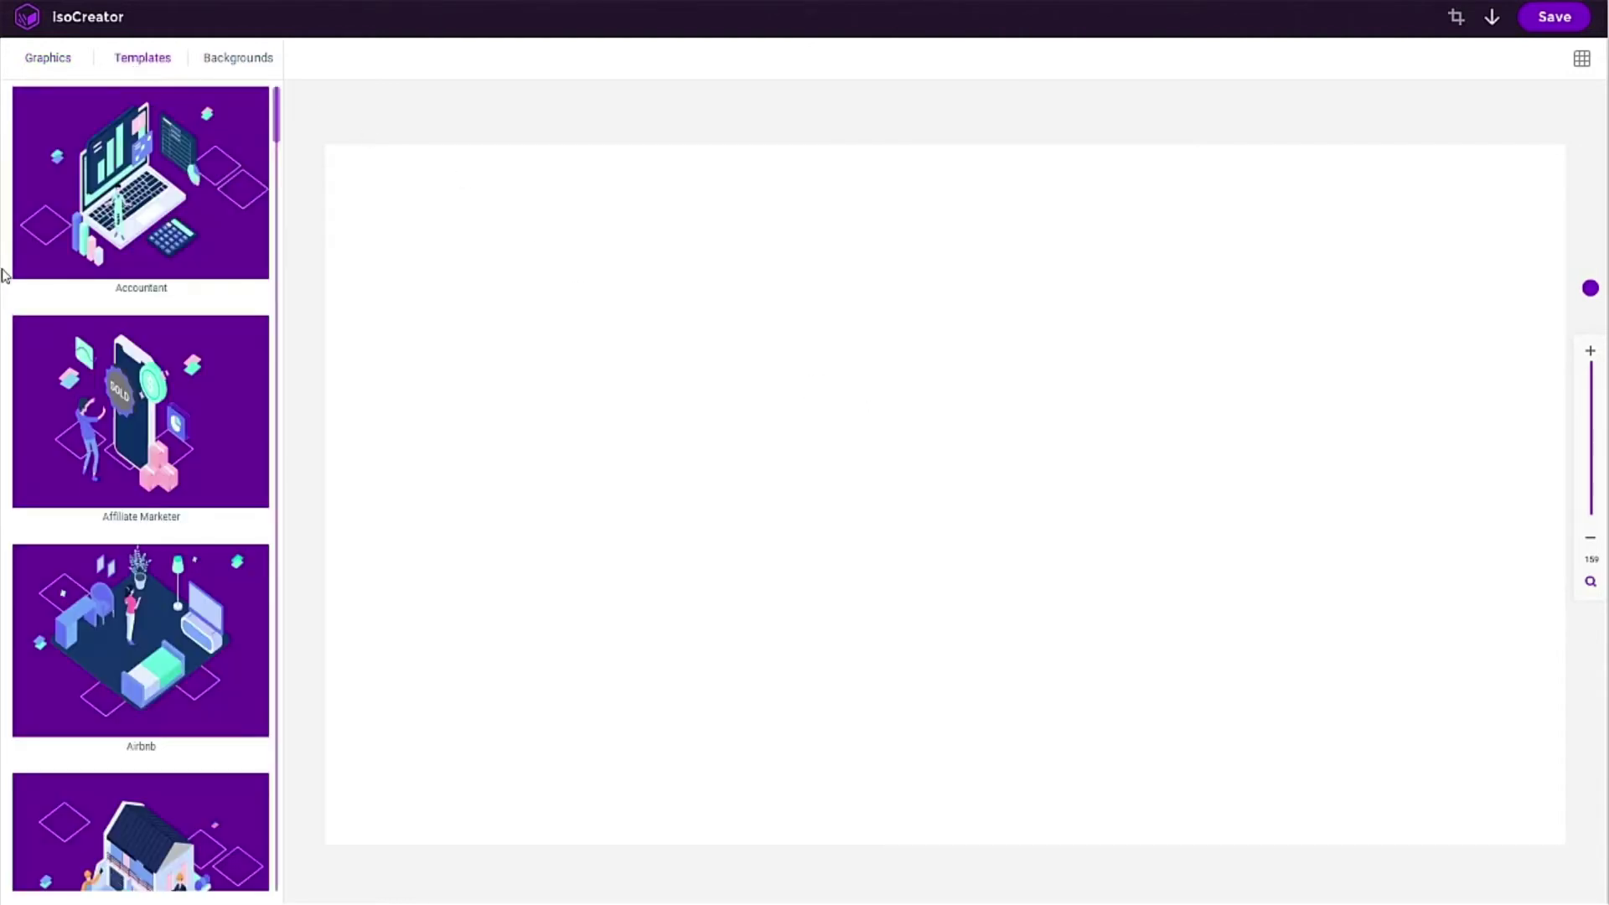
{"action": "scroll", "coordinate": [154, 255], "scroll_direction": "down", "scroll_amount": 9}
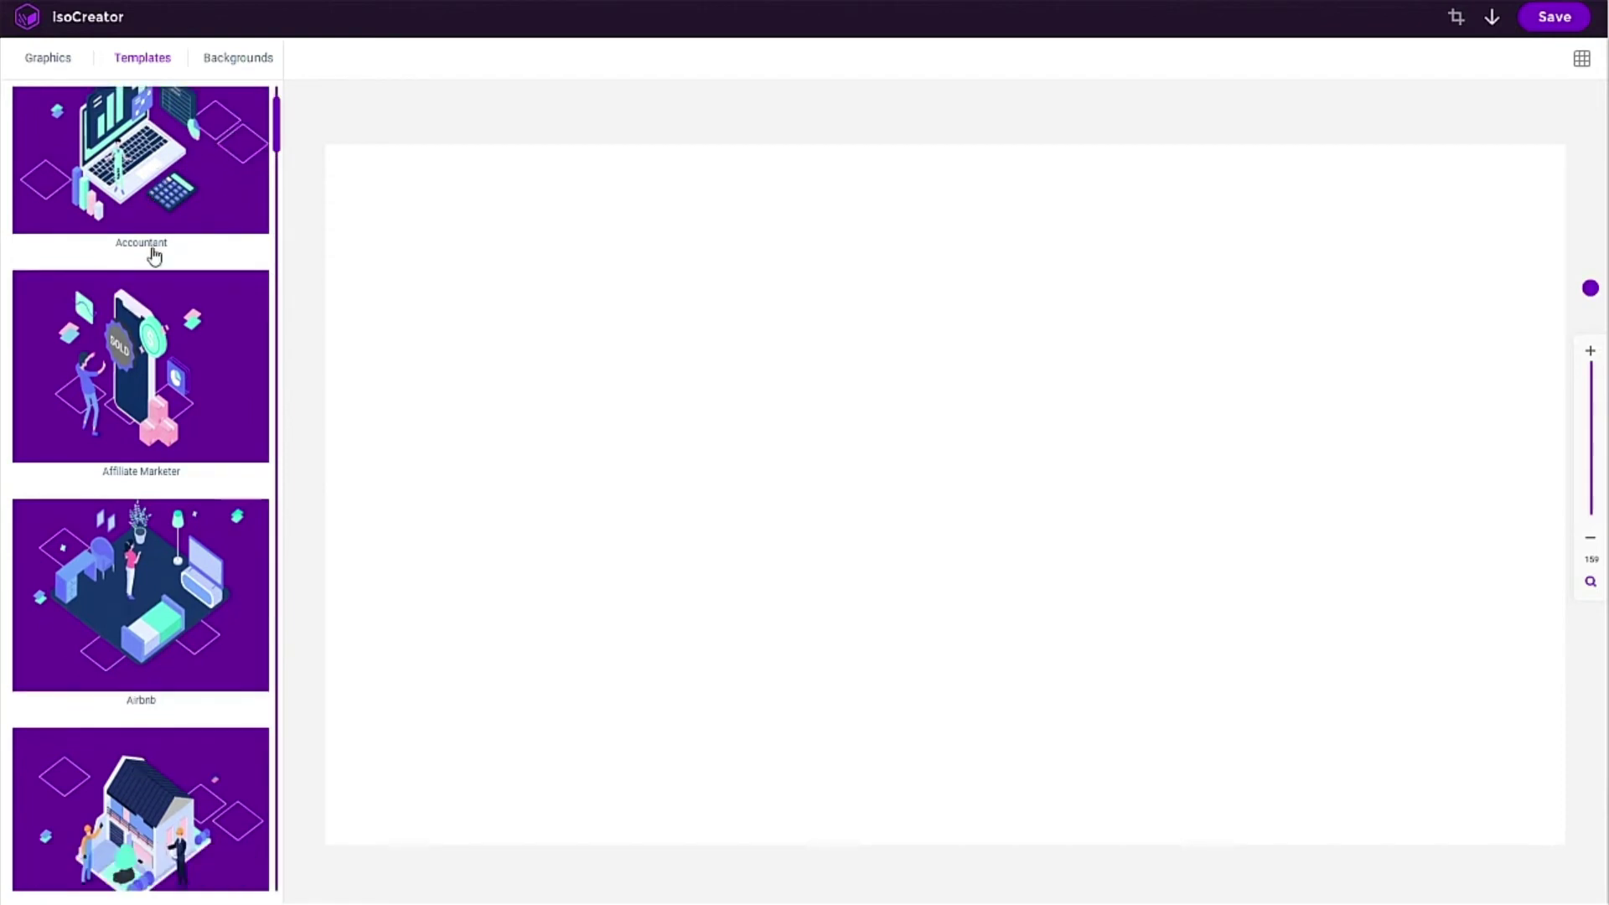
{"action": "scroll", "coordinate": [147, 336], "scroll_direction": "up", "scroll_amount": 9}
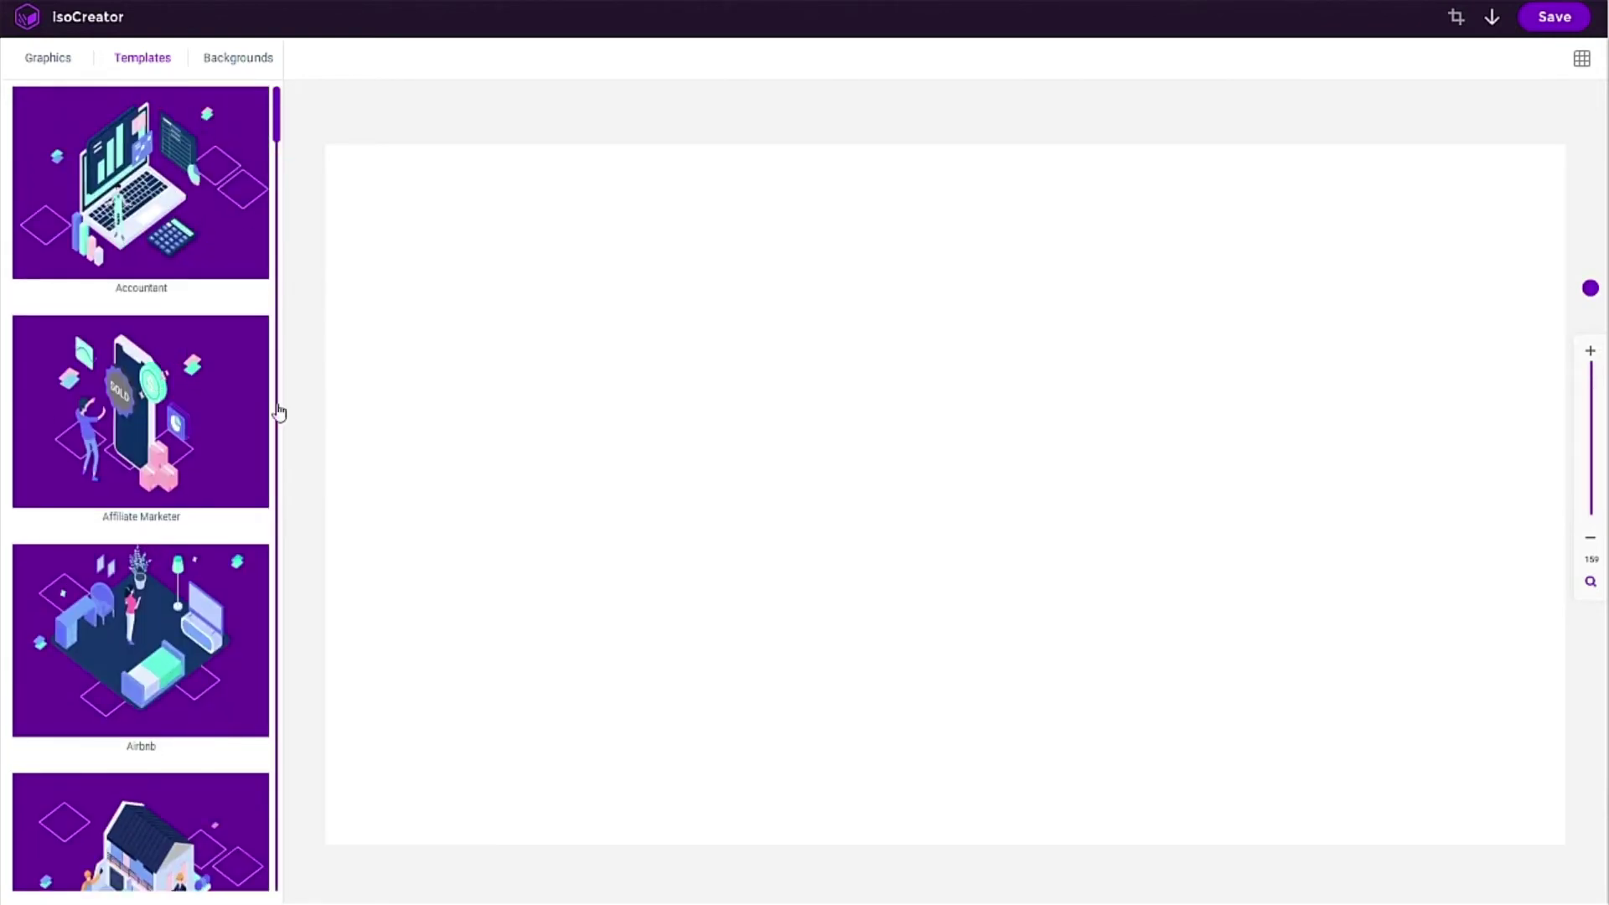
{"action": "scroll", "coordinate": [199, 398], "scroll_direction": "down", "scroll_amount": 3}
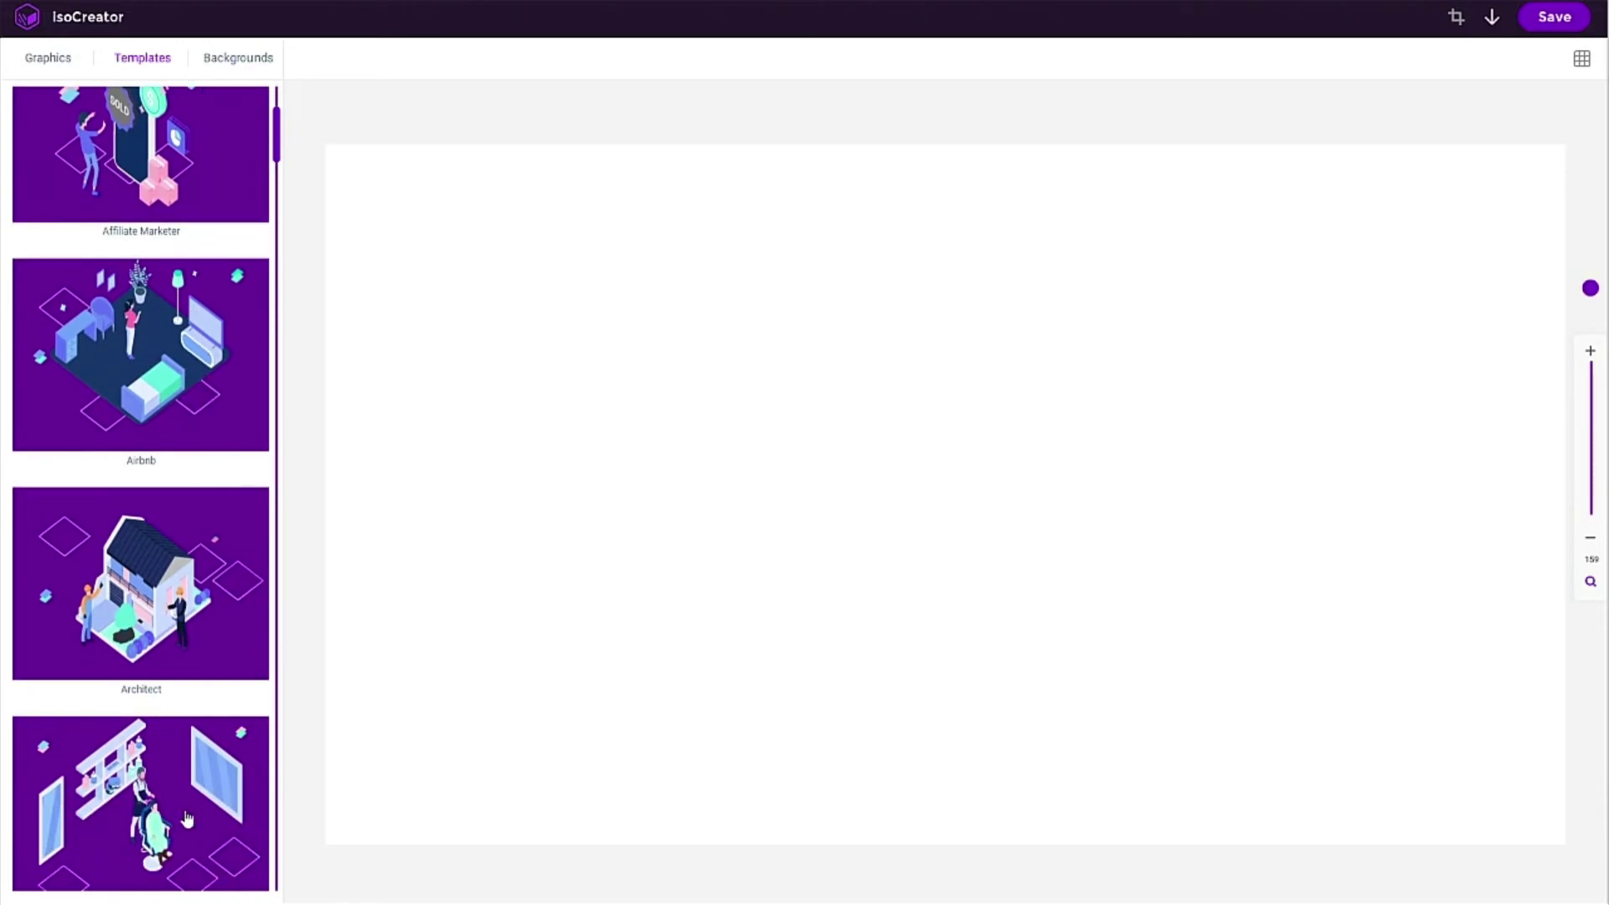
{"action": "scroll", "coordinate": [164, 472], "scroll_direction": "down", "scroll_amount": 4}
{"action": "scroll", "coordinate": [164, 471], "scroll_direction": "down", "scroll_amount": 1}
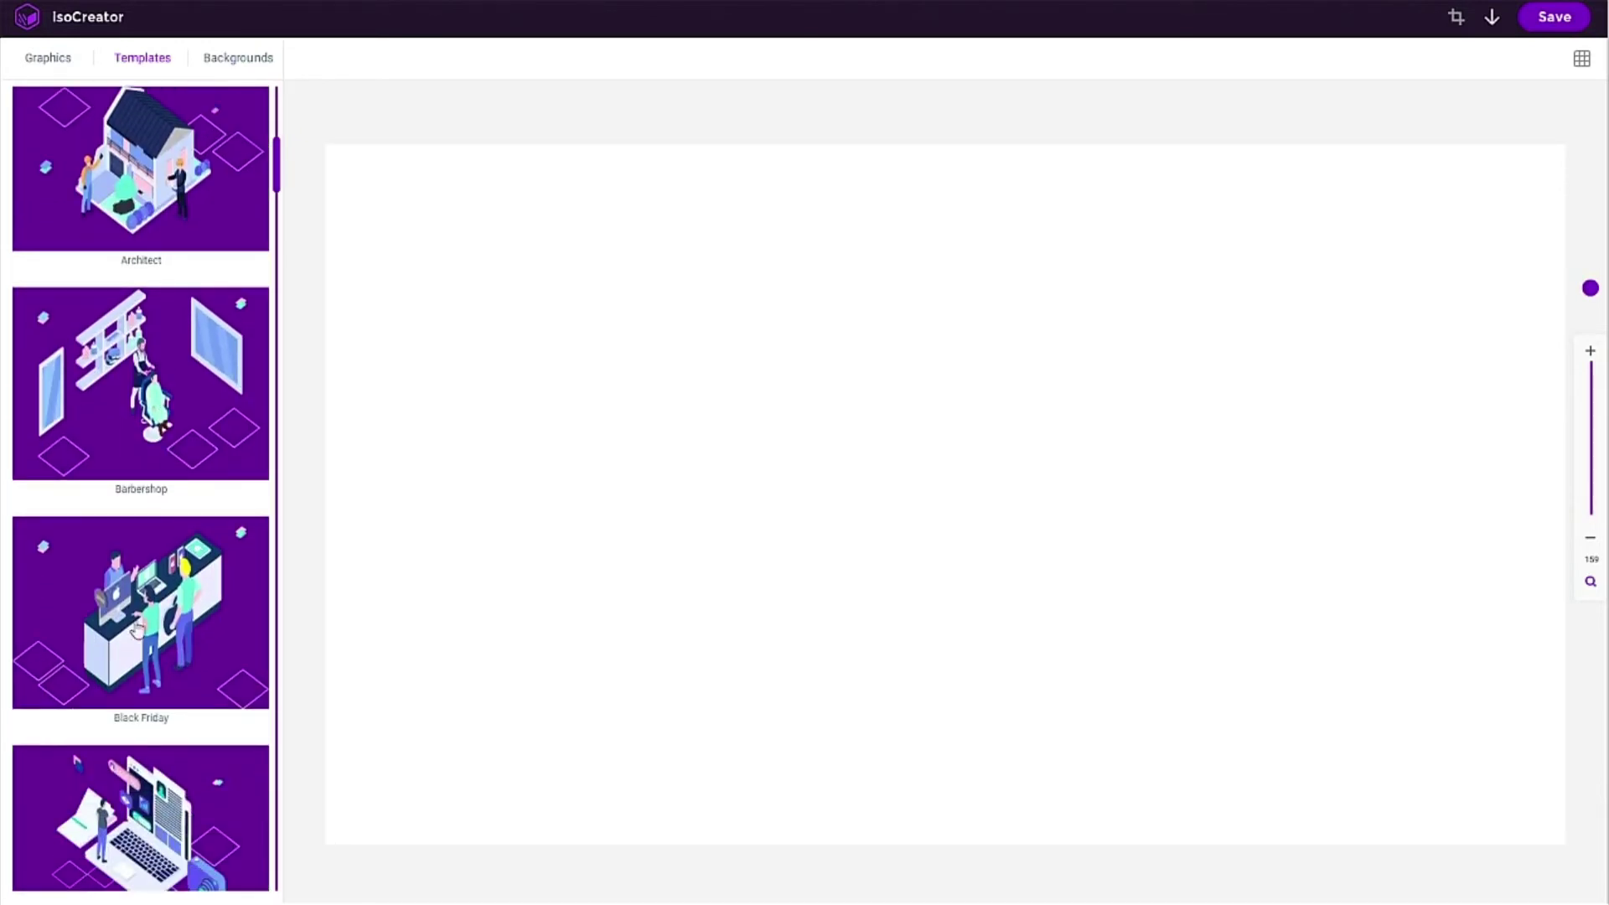
{"action": "left_click", "coordinate": [127, 620]}
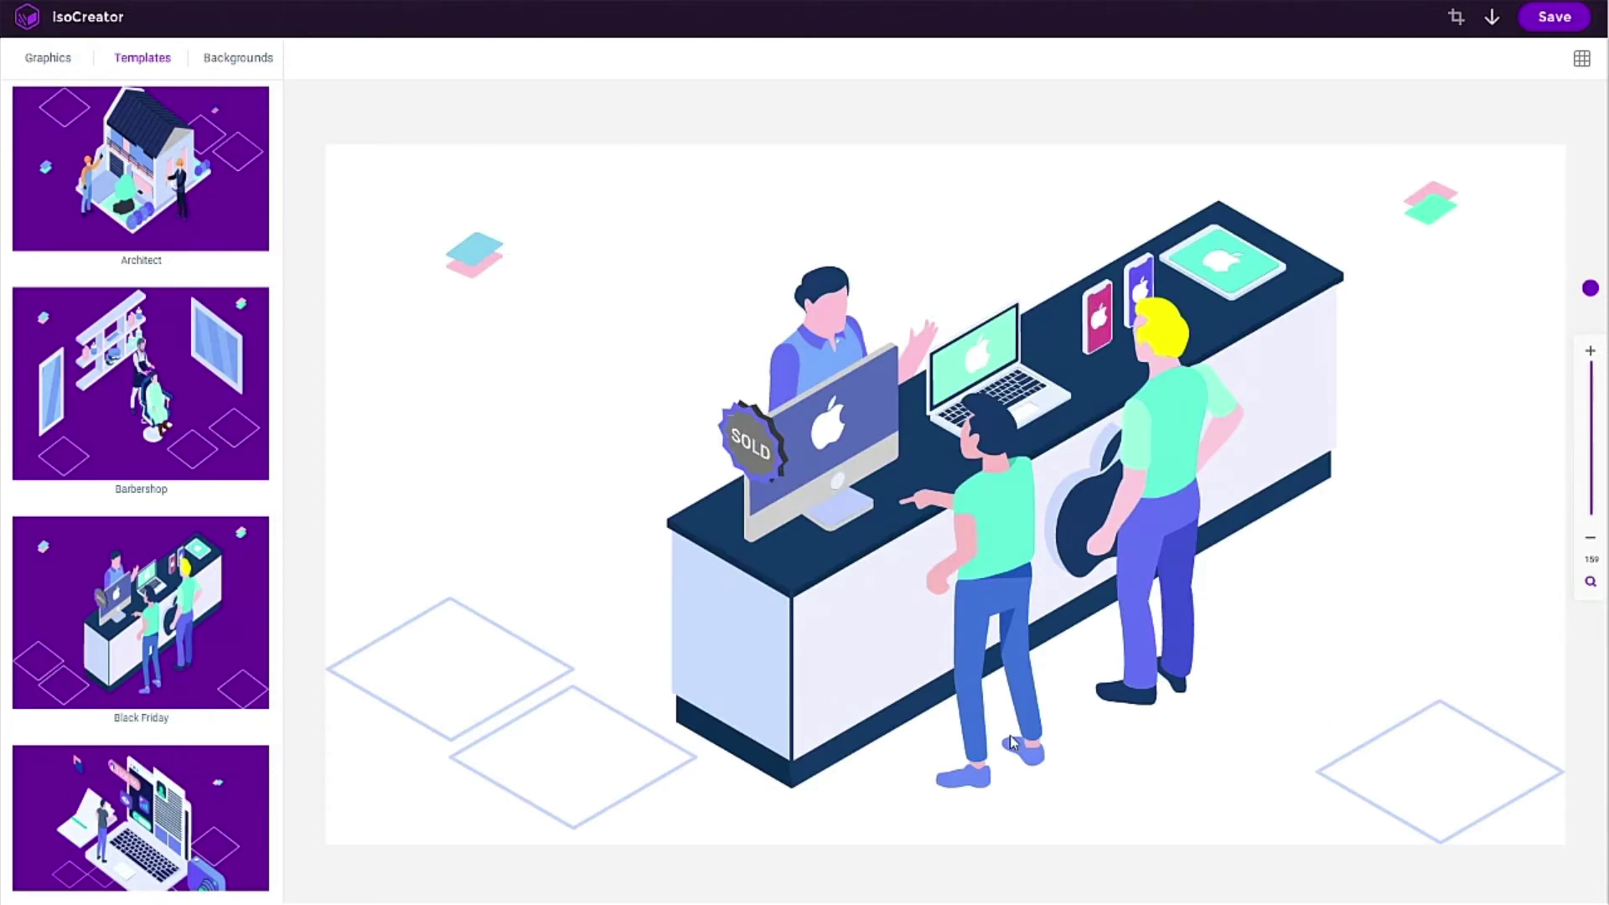
Swap the customers: blond man in front of the counter, pointing man further right.
{"action": "left_click_drag", "start_coordinate": [930, 617], "coordinate": [1368, 500]}
{"action": "left_click_drag", "start_coordinate": [1174, 471], "coordinate": [943, 616]}
{"action": "left_click_drag", "start_coordinate": [1332, 457], "coordinate": [1246, 496]}
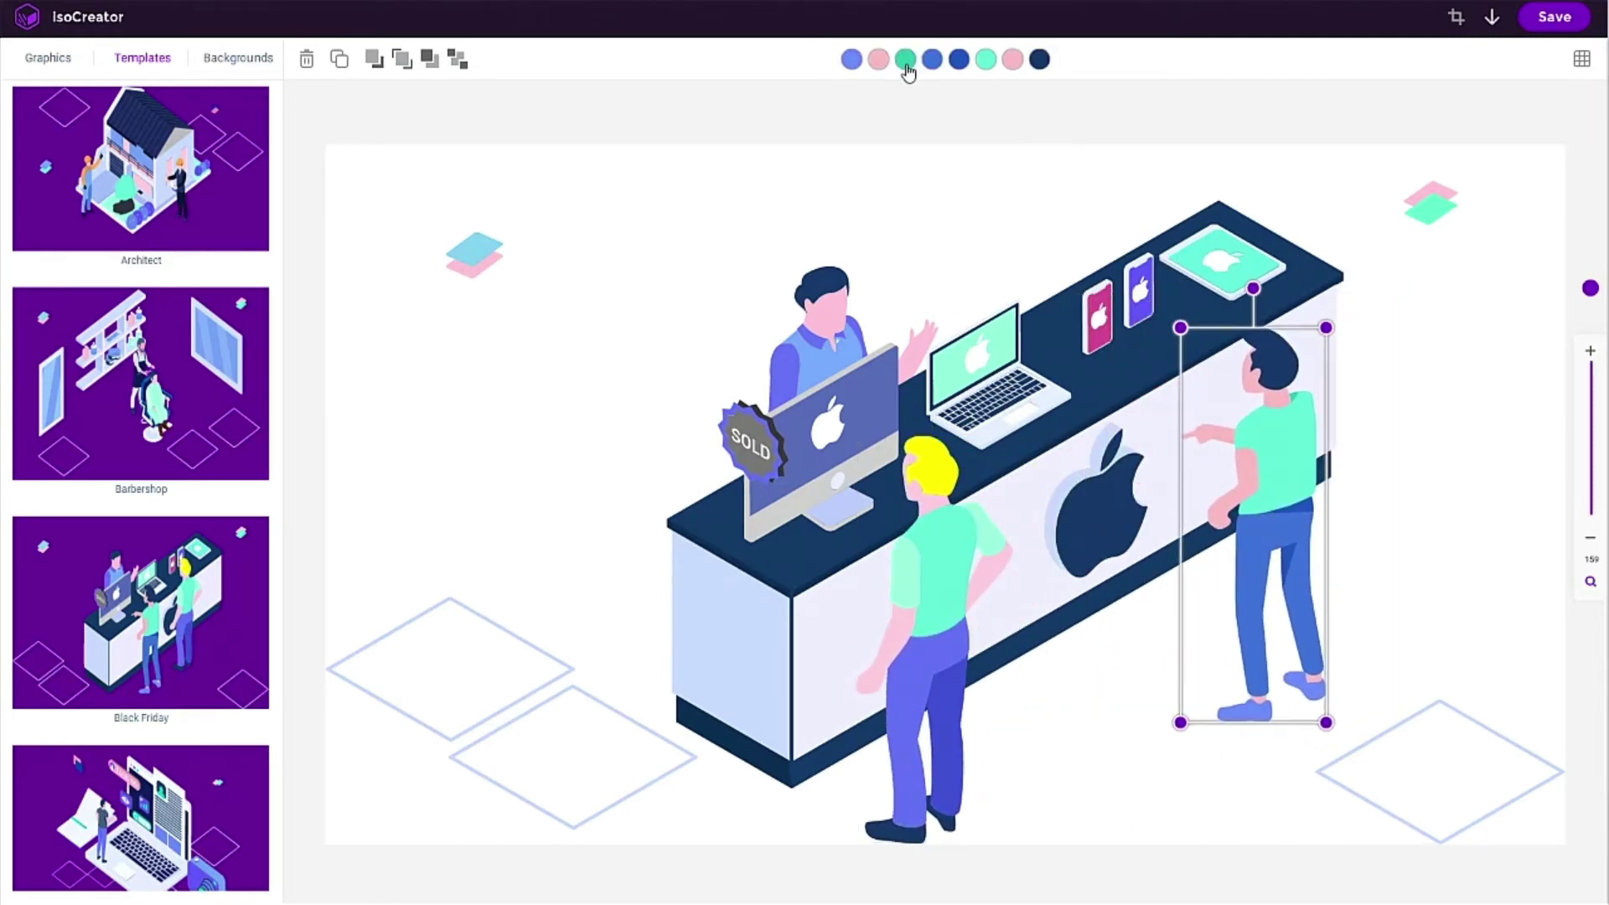
Recolour the pointing man's shirt red, a small detail dark red, and his hair black.
{"action": "left_click", "coordinate": [985, 60]}
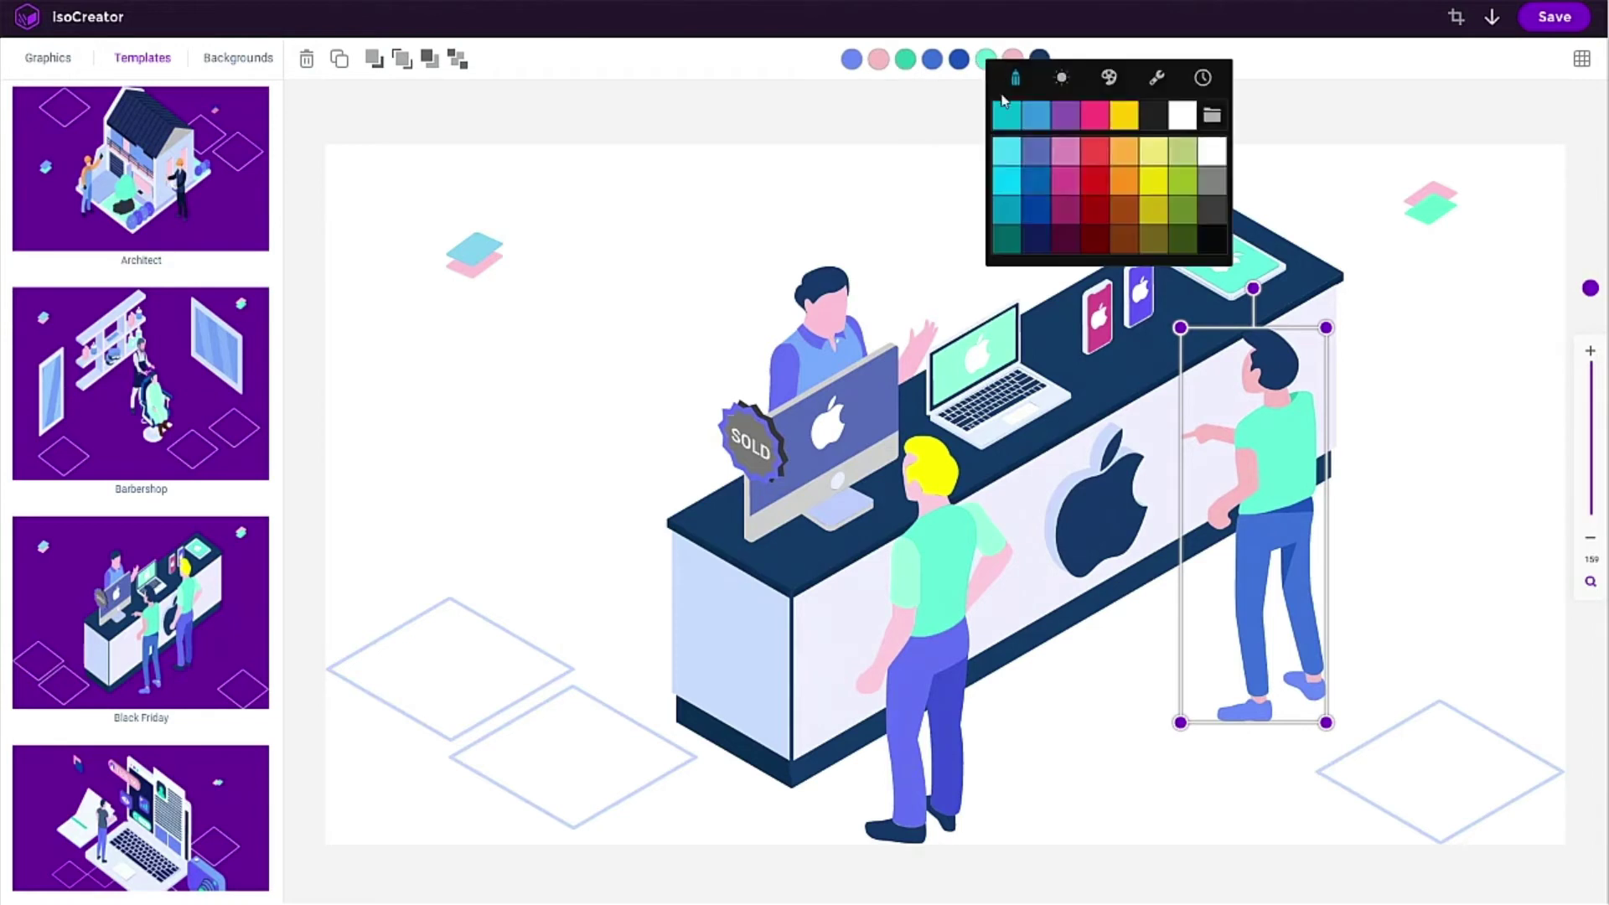
{"action": "left_click", "coordinate": [1154, 214]}
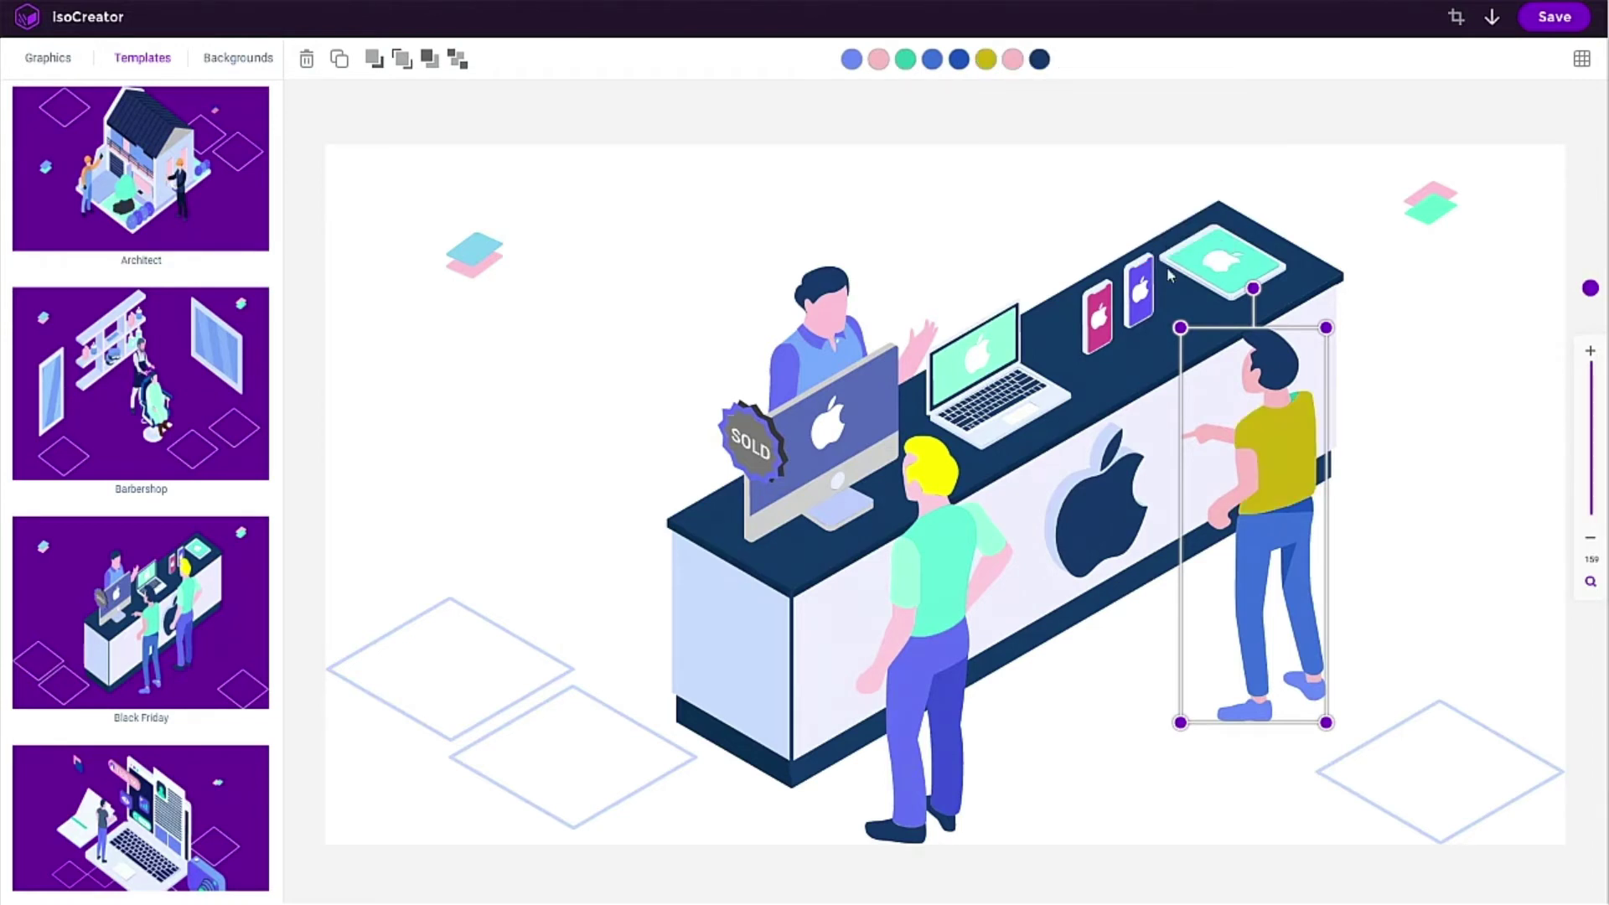
{"action": "left_click", "coordinate": [985, 59]}
{"action": "left_click", "coordinate": [1096, 181]}
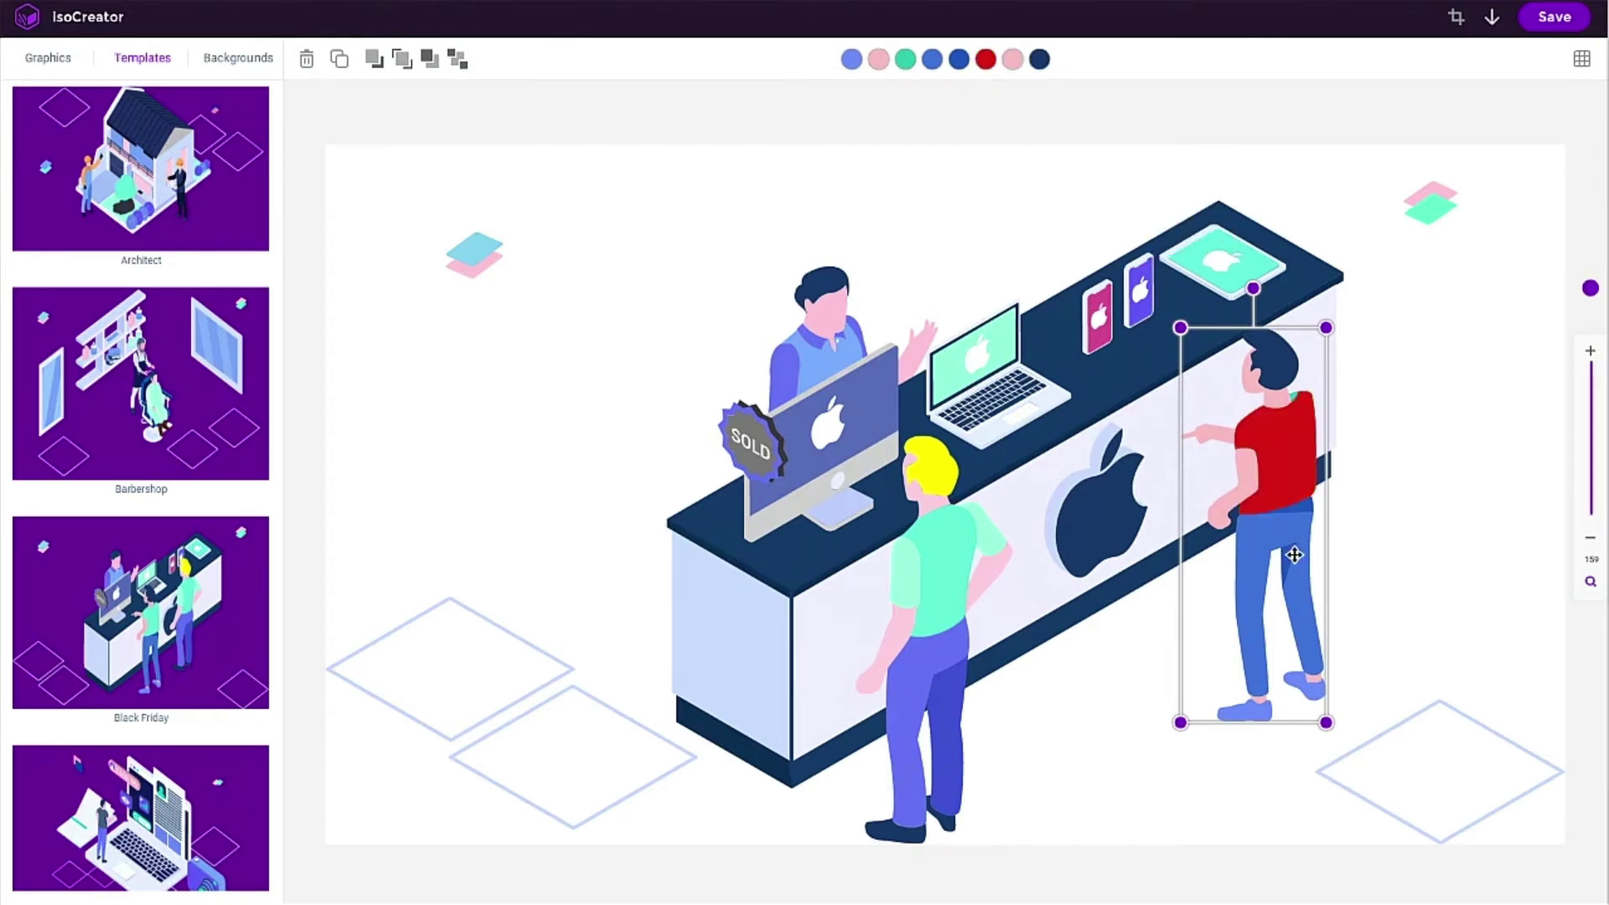
{"action": "left_click", "coordinate": [905, 60]}
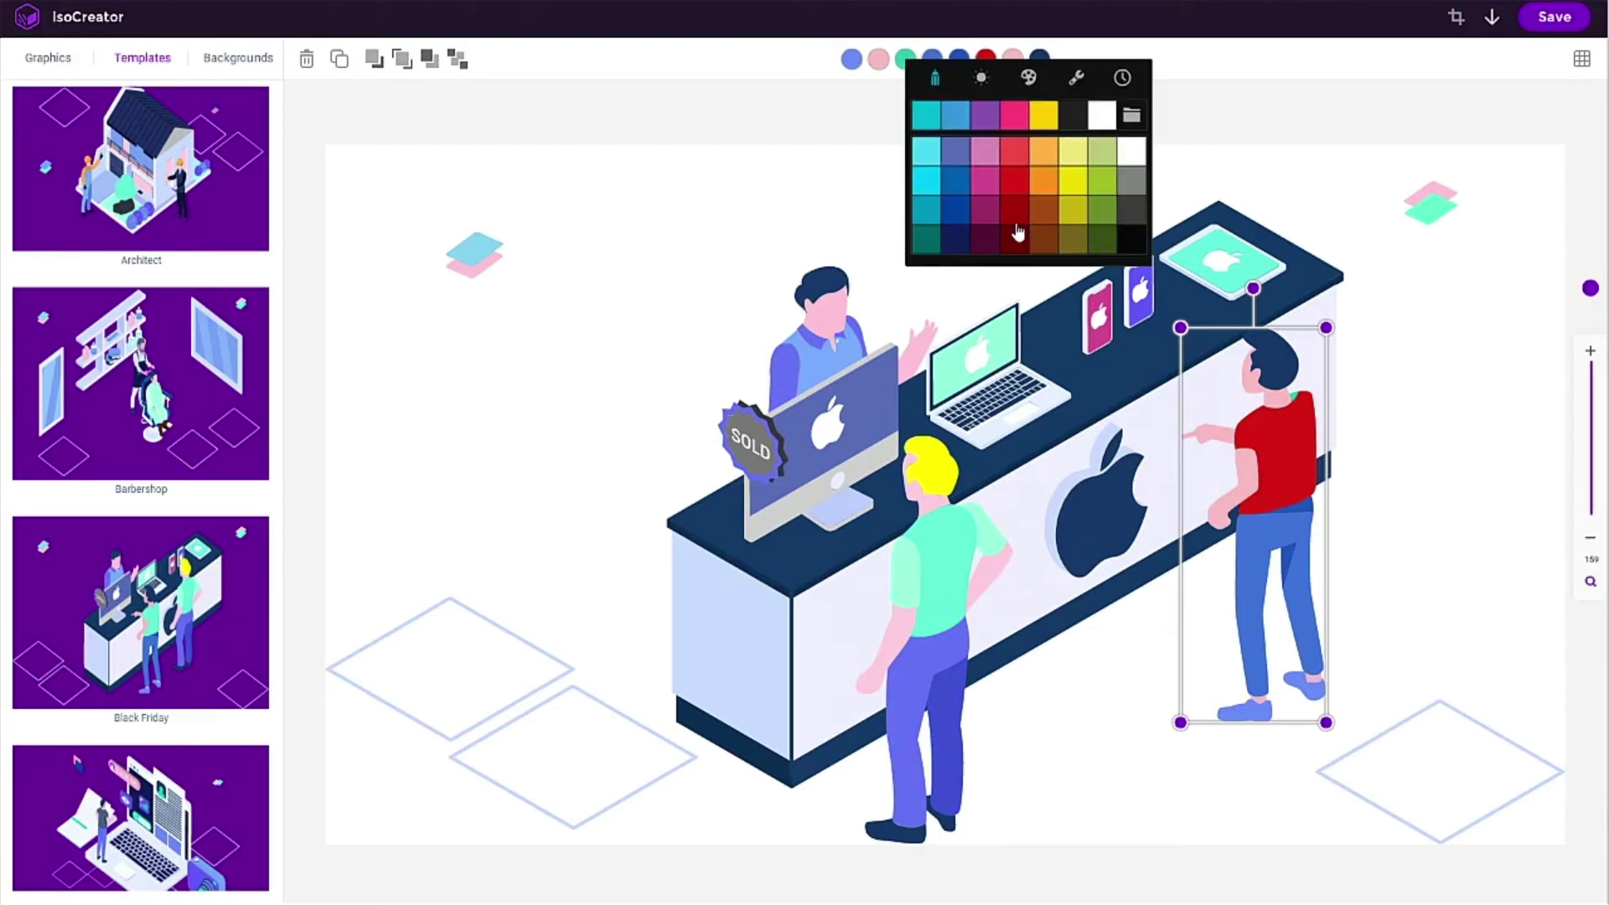
{"action": "left_click", "coordinate": [1017, 232]}
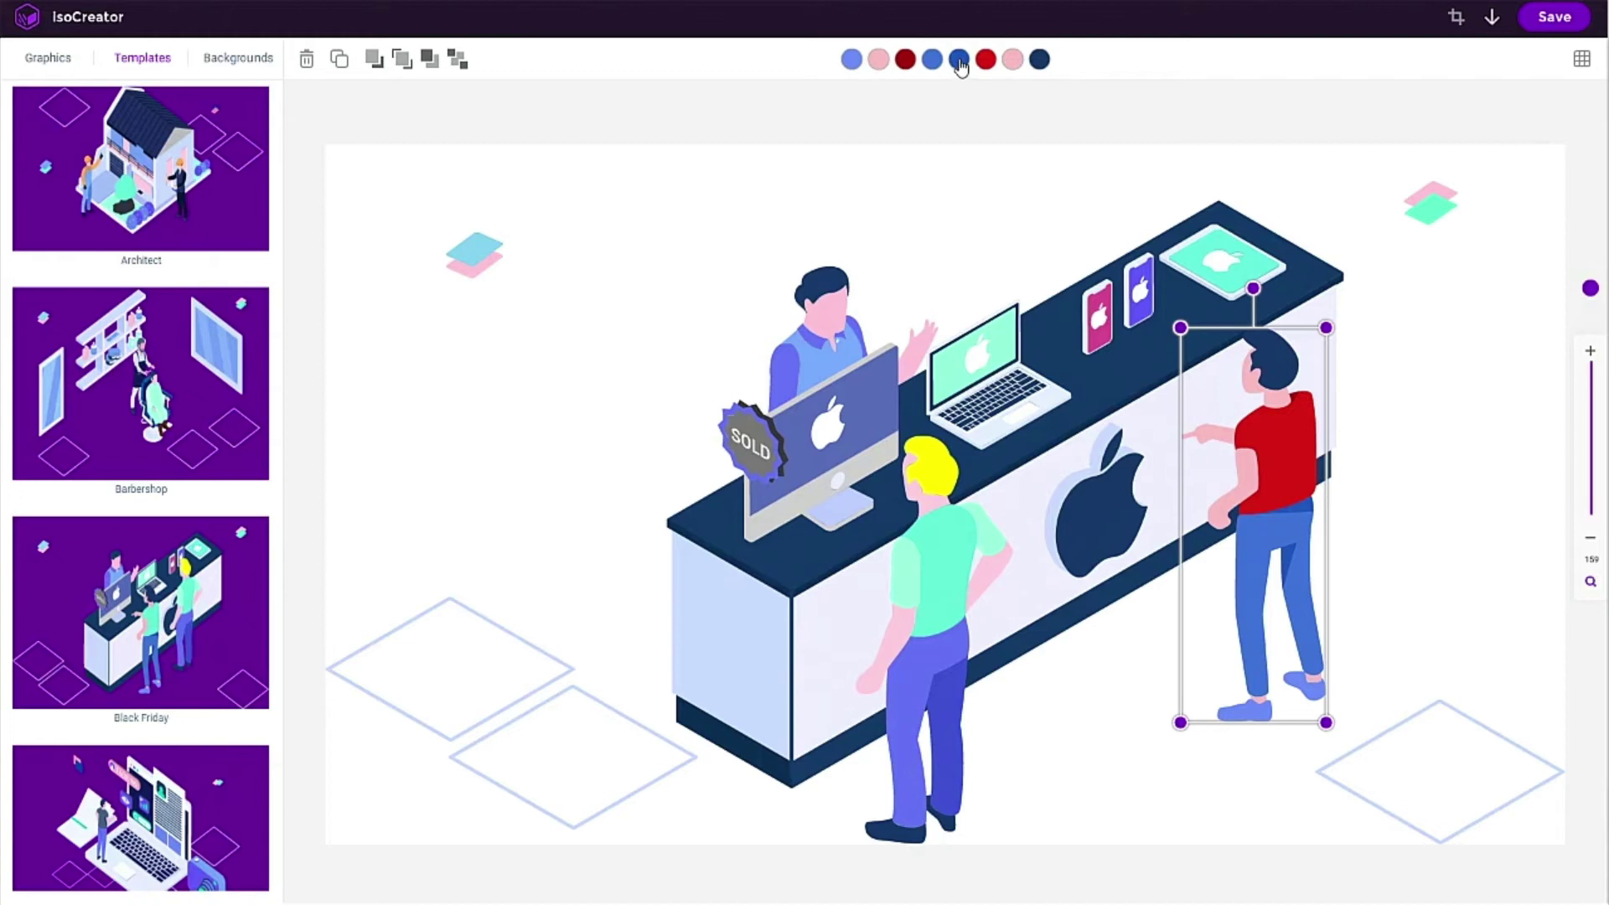
{"action": "left_click", "coordinate": [1041, 61]}
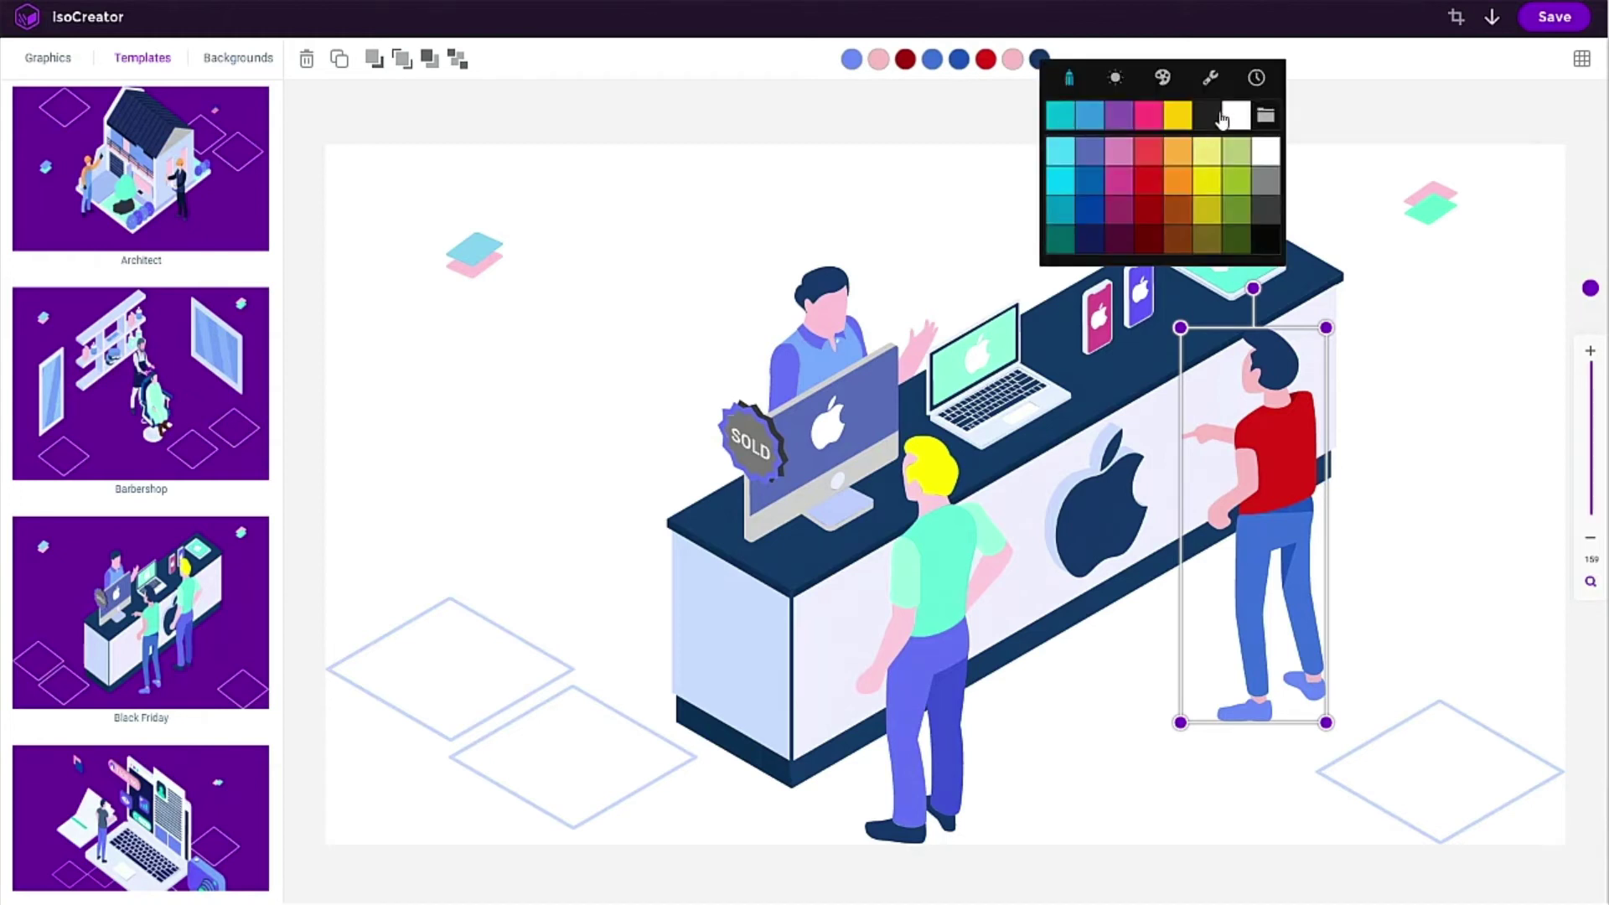
{"action": "left_click", "coordinate": [1219, 117]}
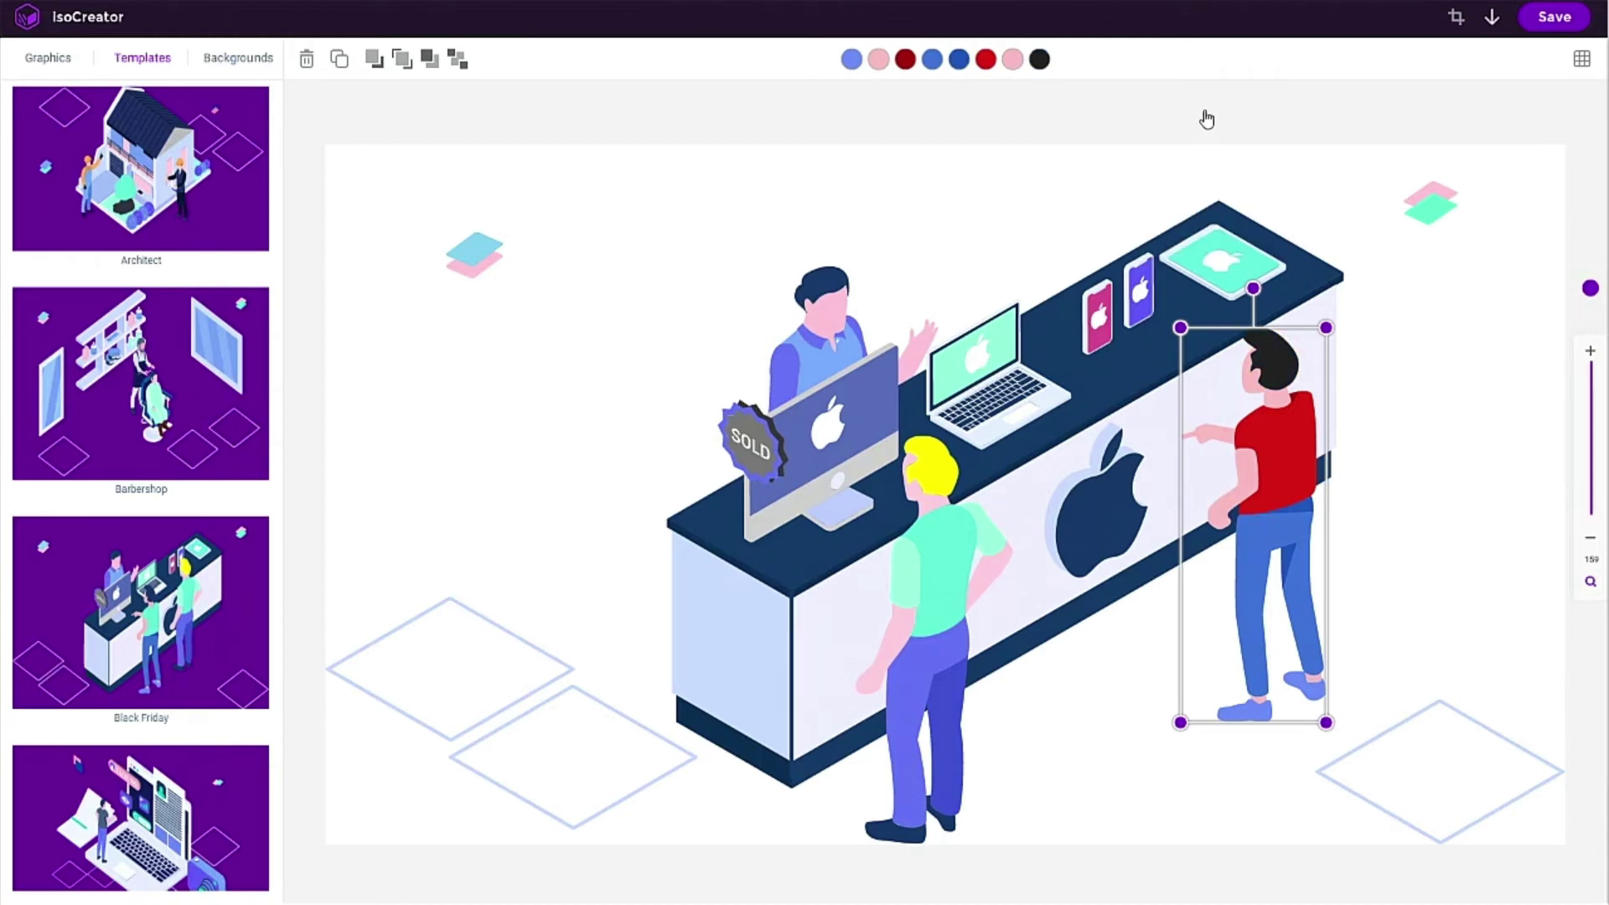
Make his trousers orange with dark orange shading, another blue part orange, and shoes dark grey.
{"action": "left_click", "coordinate": [957, 62]}
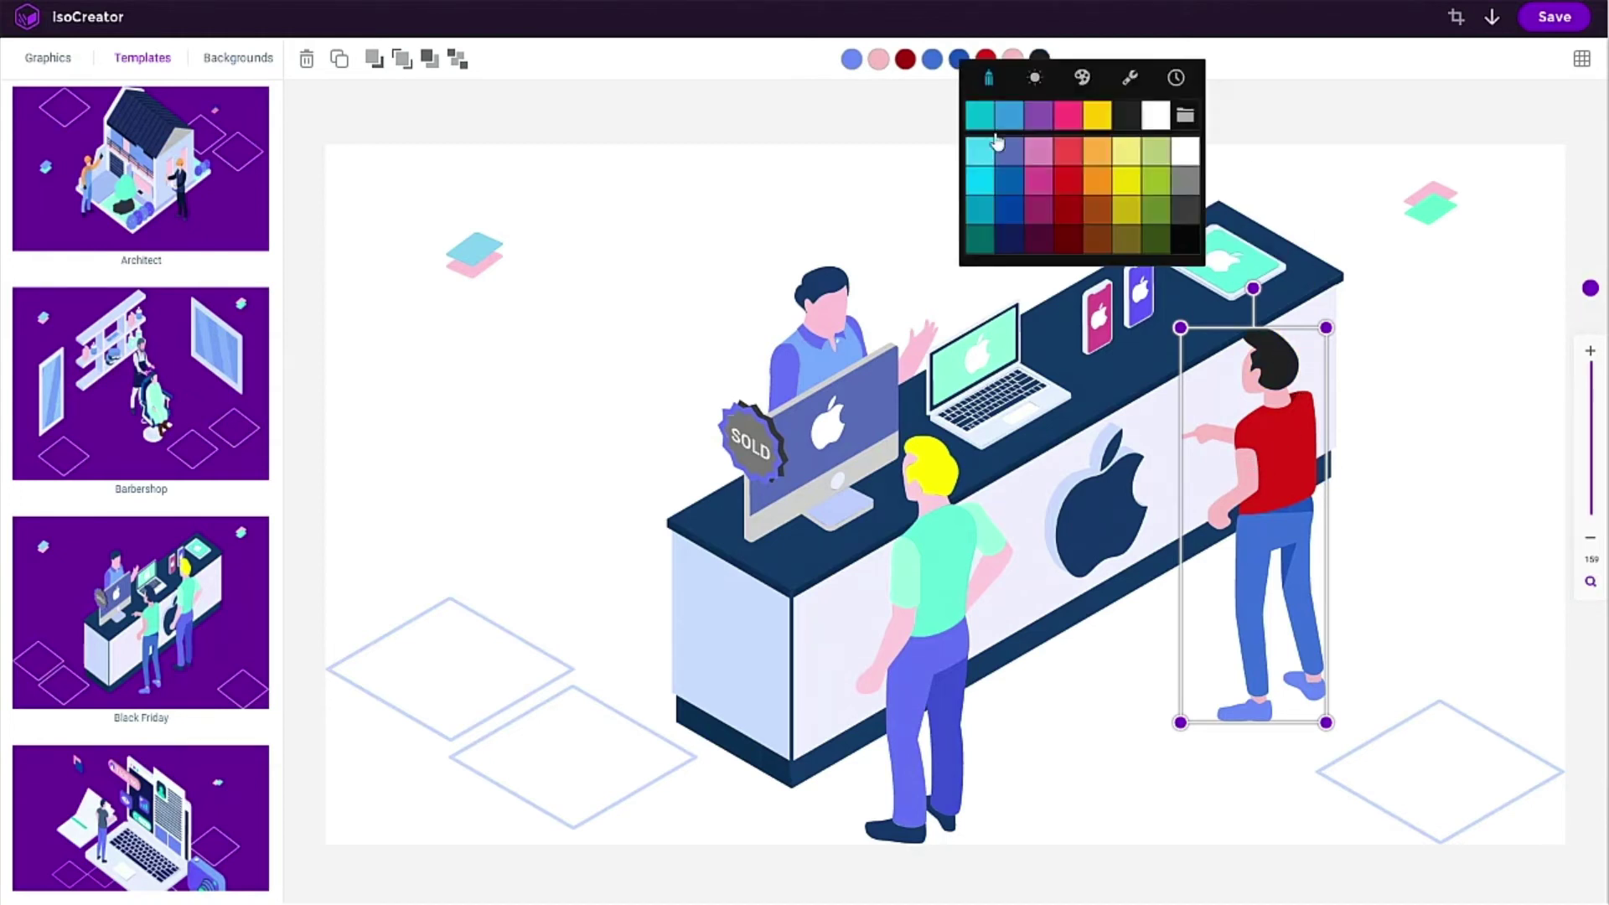
{"action": "left_click", "coordinate": [1099, 182]}
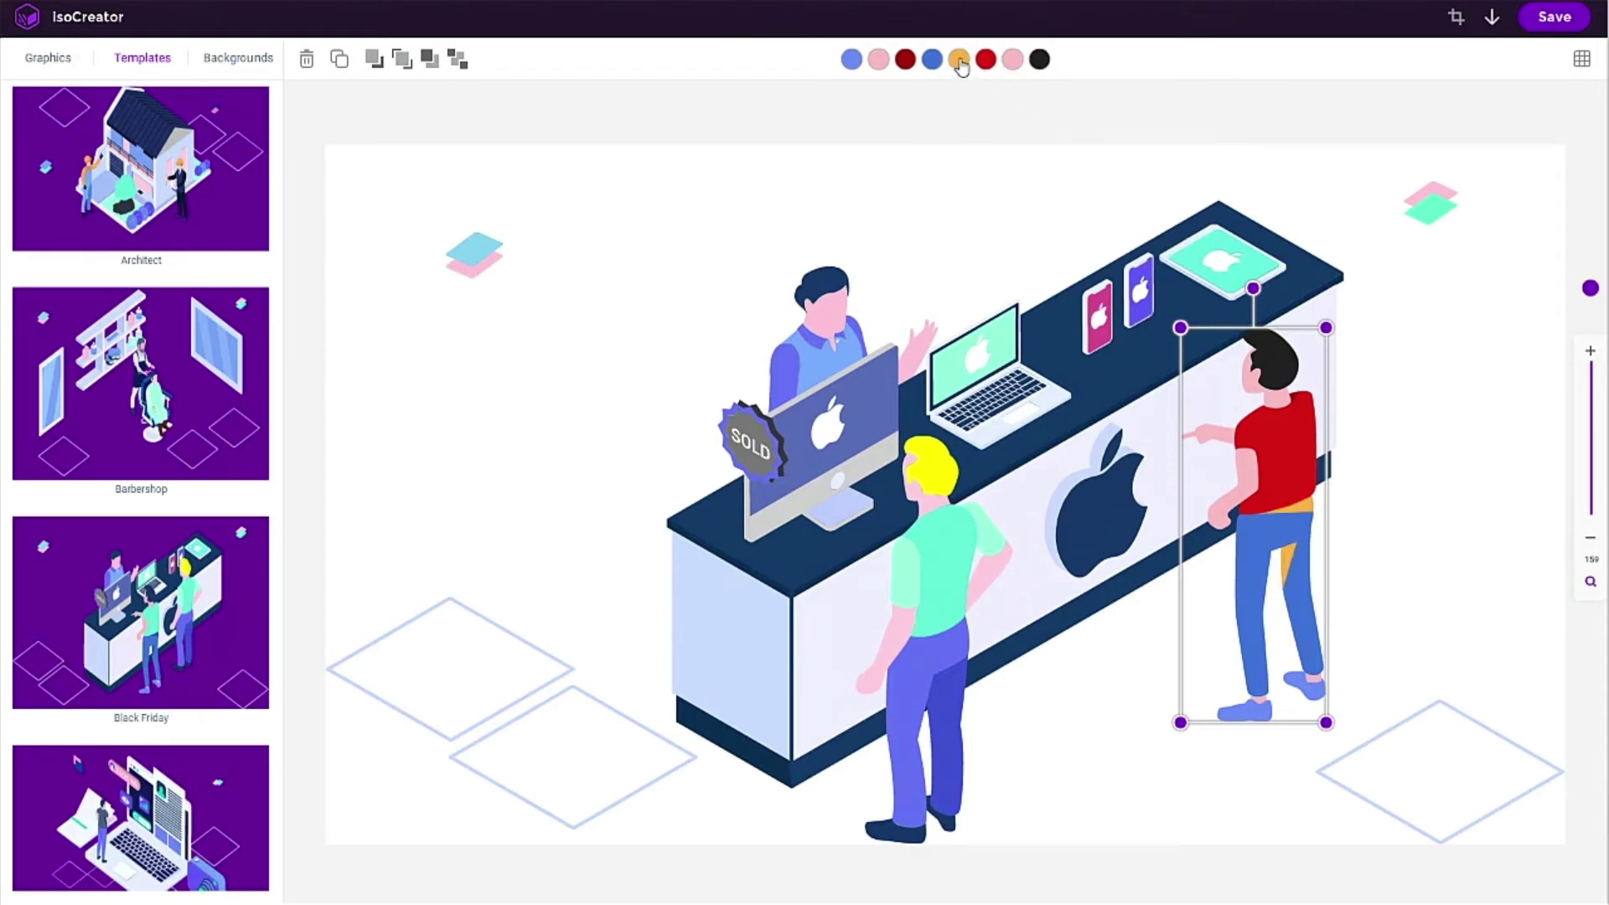
{"action": "left_click", "coordinate": [932, 61]}
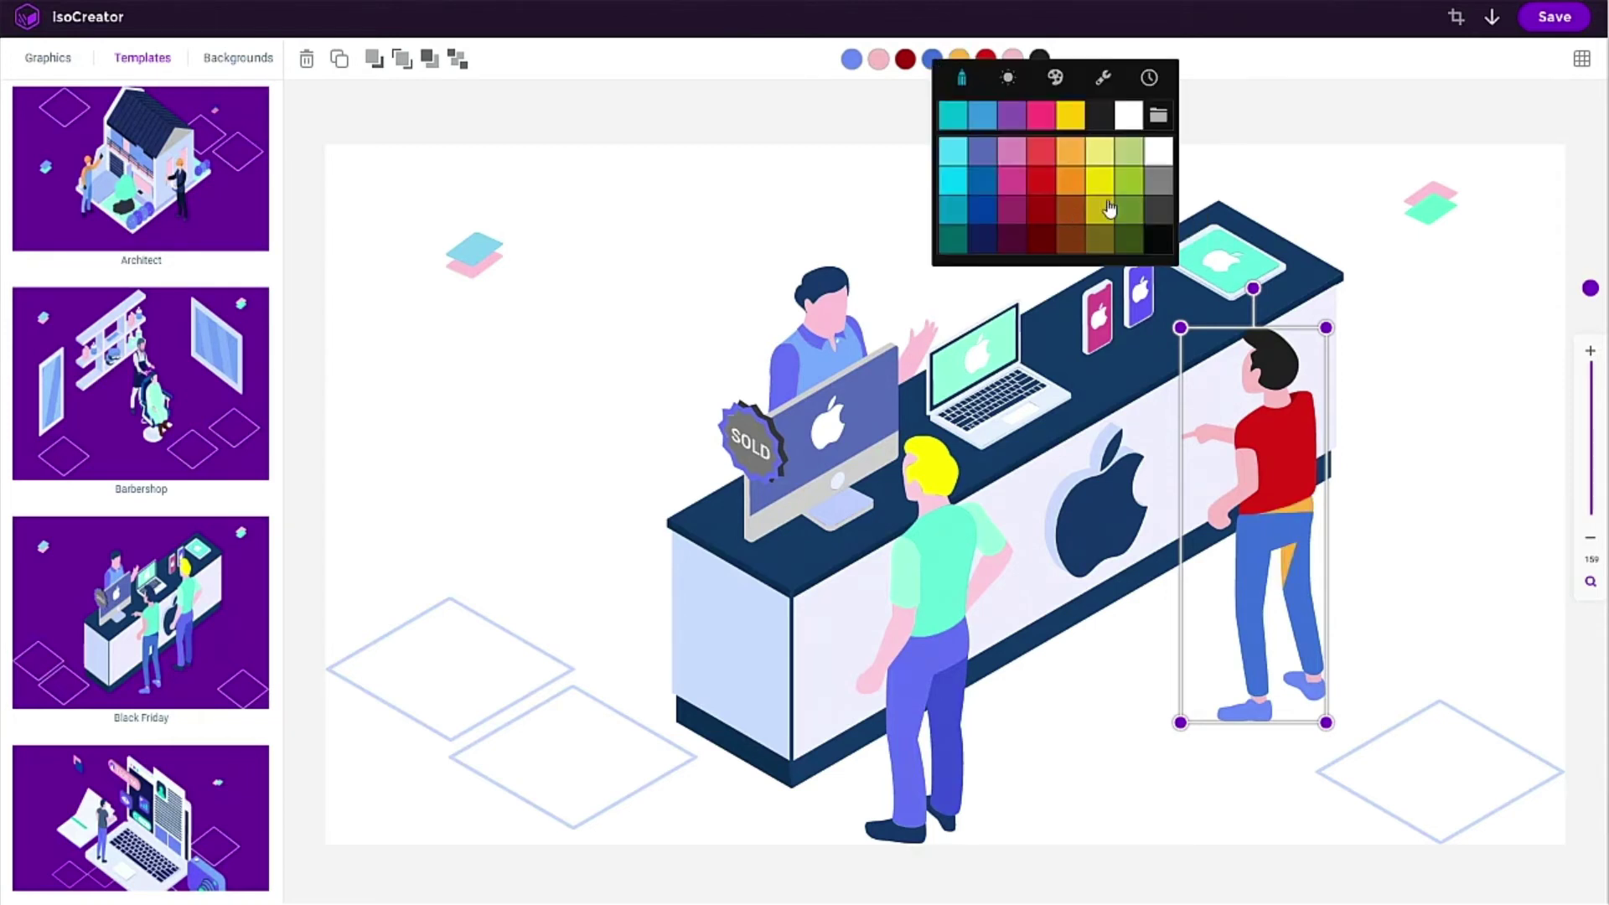
{"action": "left_click", "coordinate": [1077, 216]}
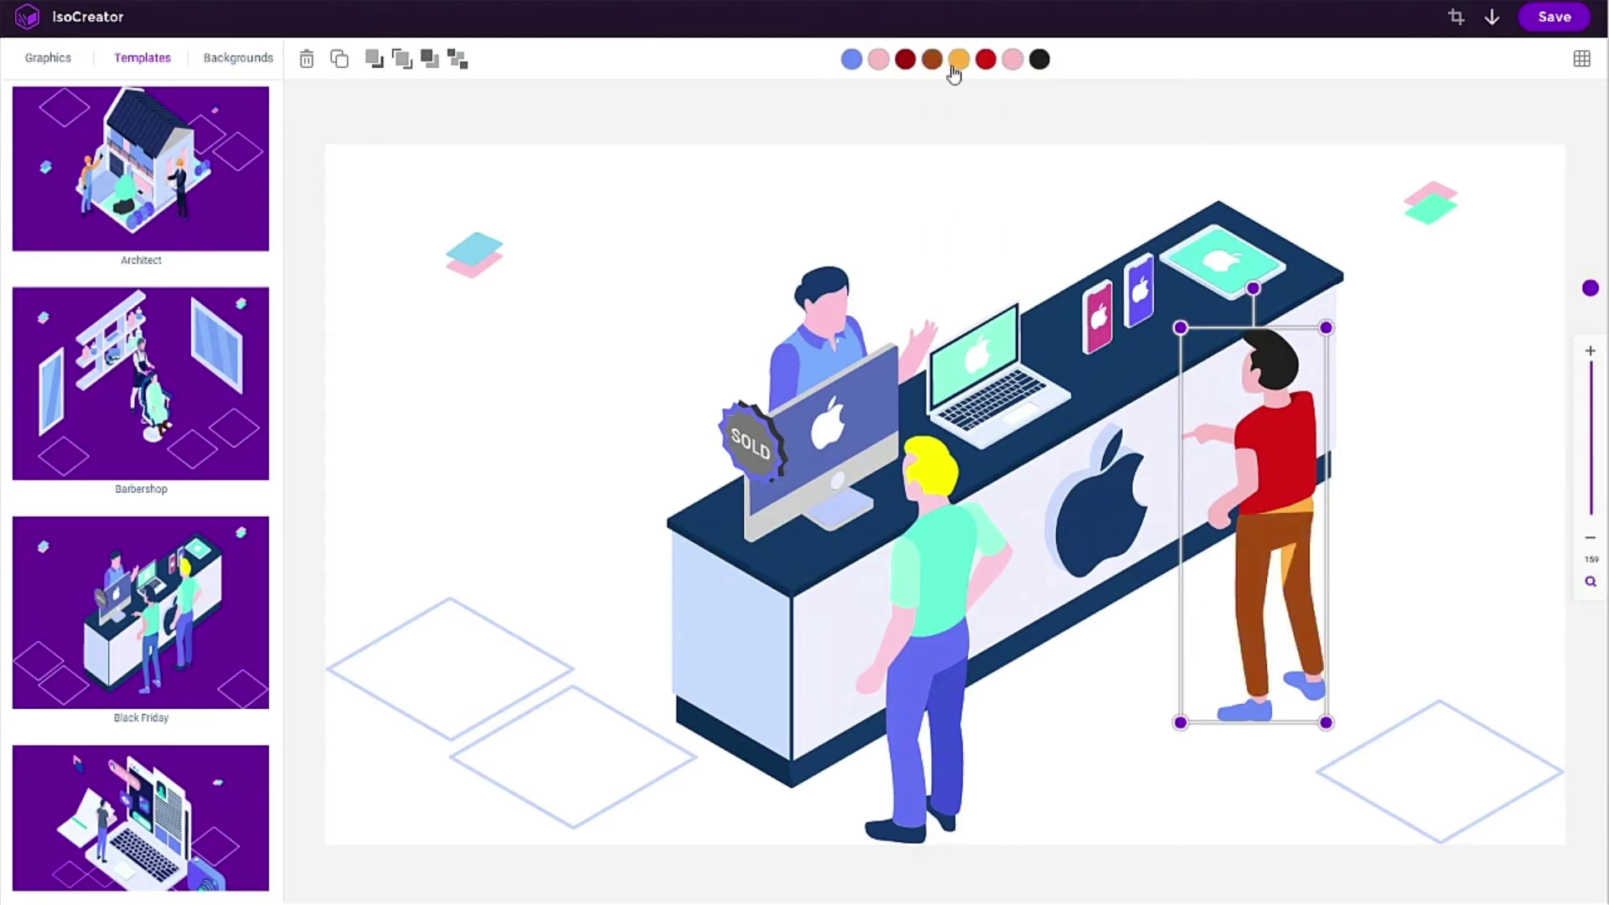
{"action": "left_click", "coordinate": [932, 61]}
{"action": "left_click", "coordinate": [1074, 186]}
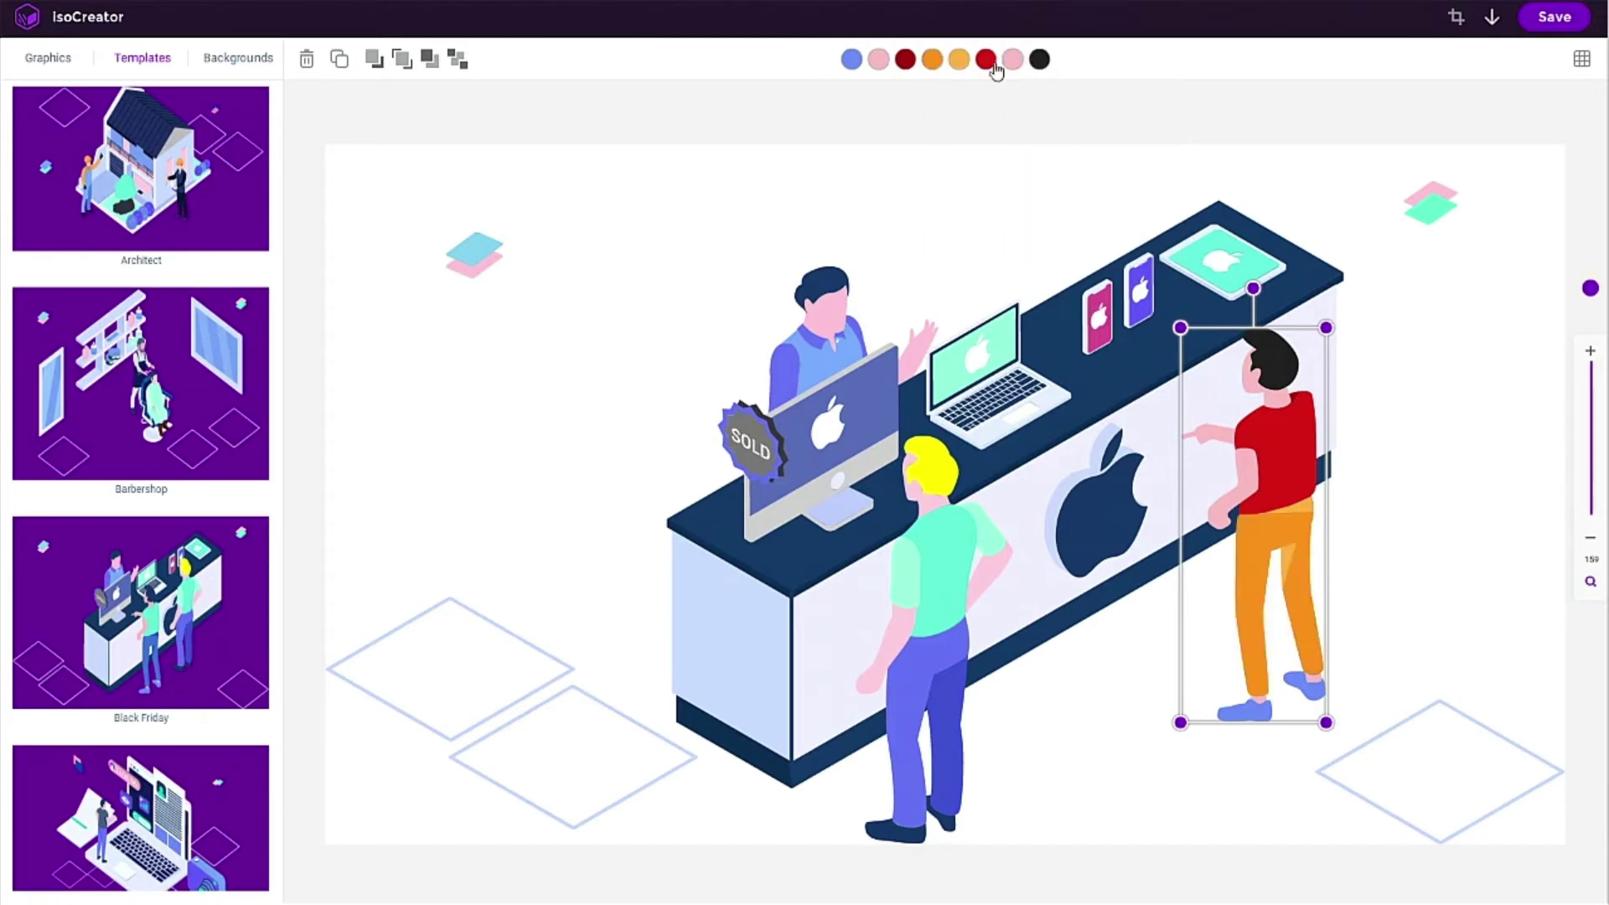
{"action": "left_click", "coordinate": [959, 58]}
{"action": "left_click", "coordinate": [1095, 216]}
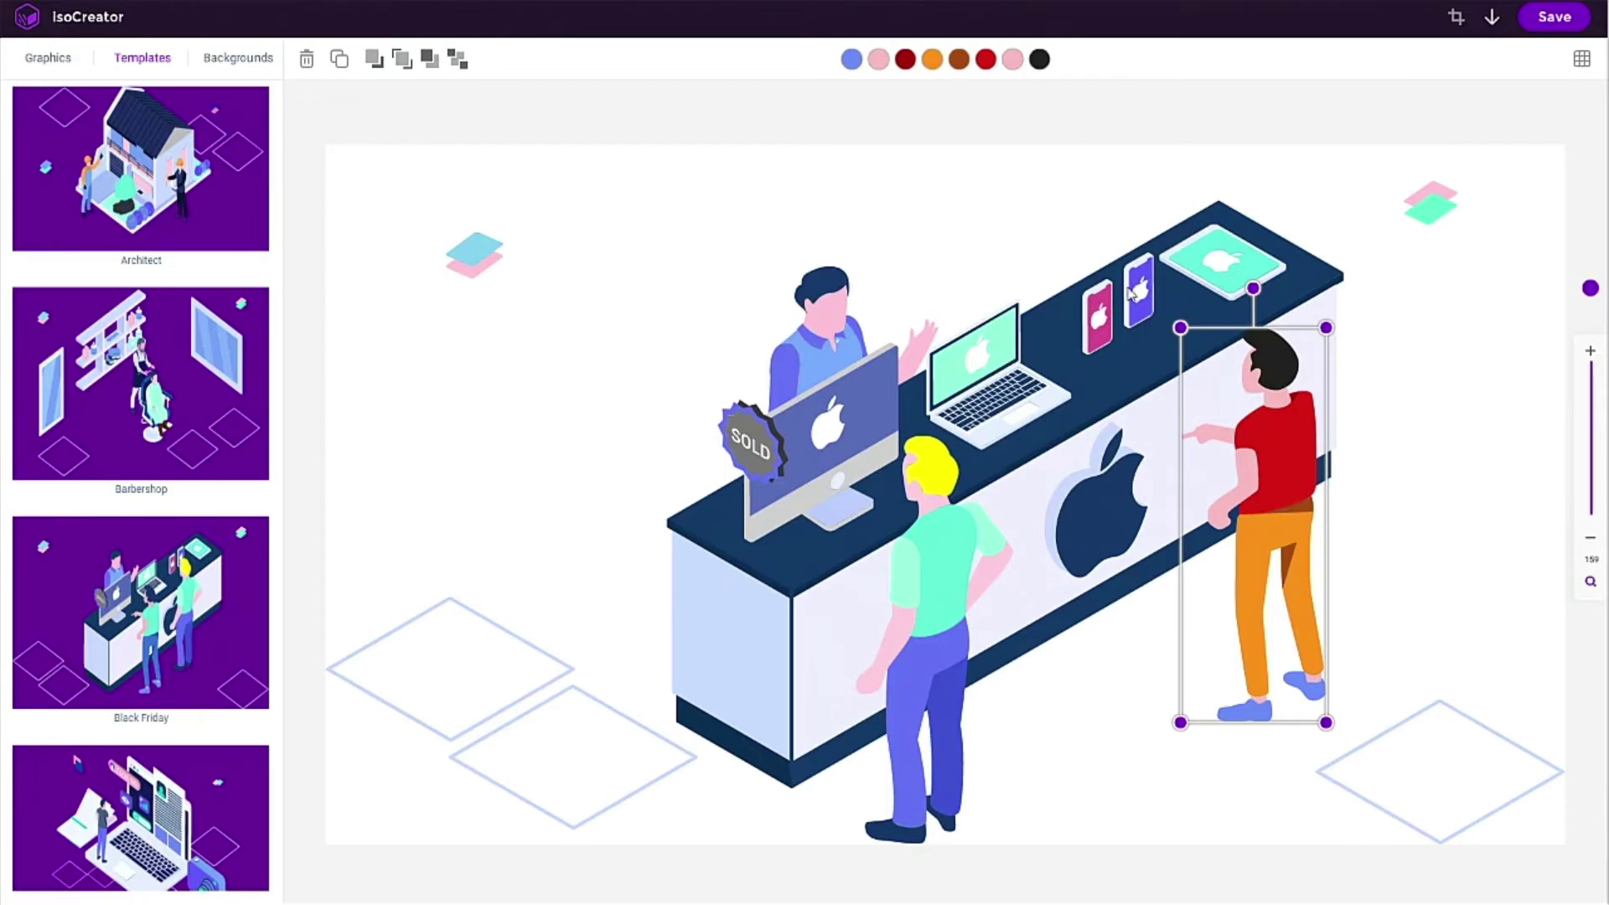
{"action": "left_click", "coordinate": [851, 61]}
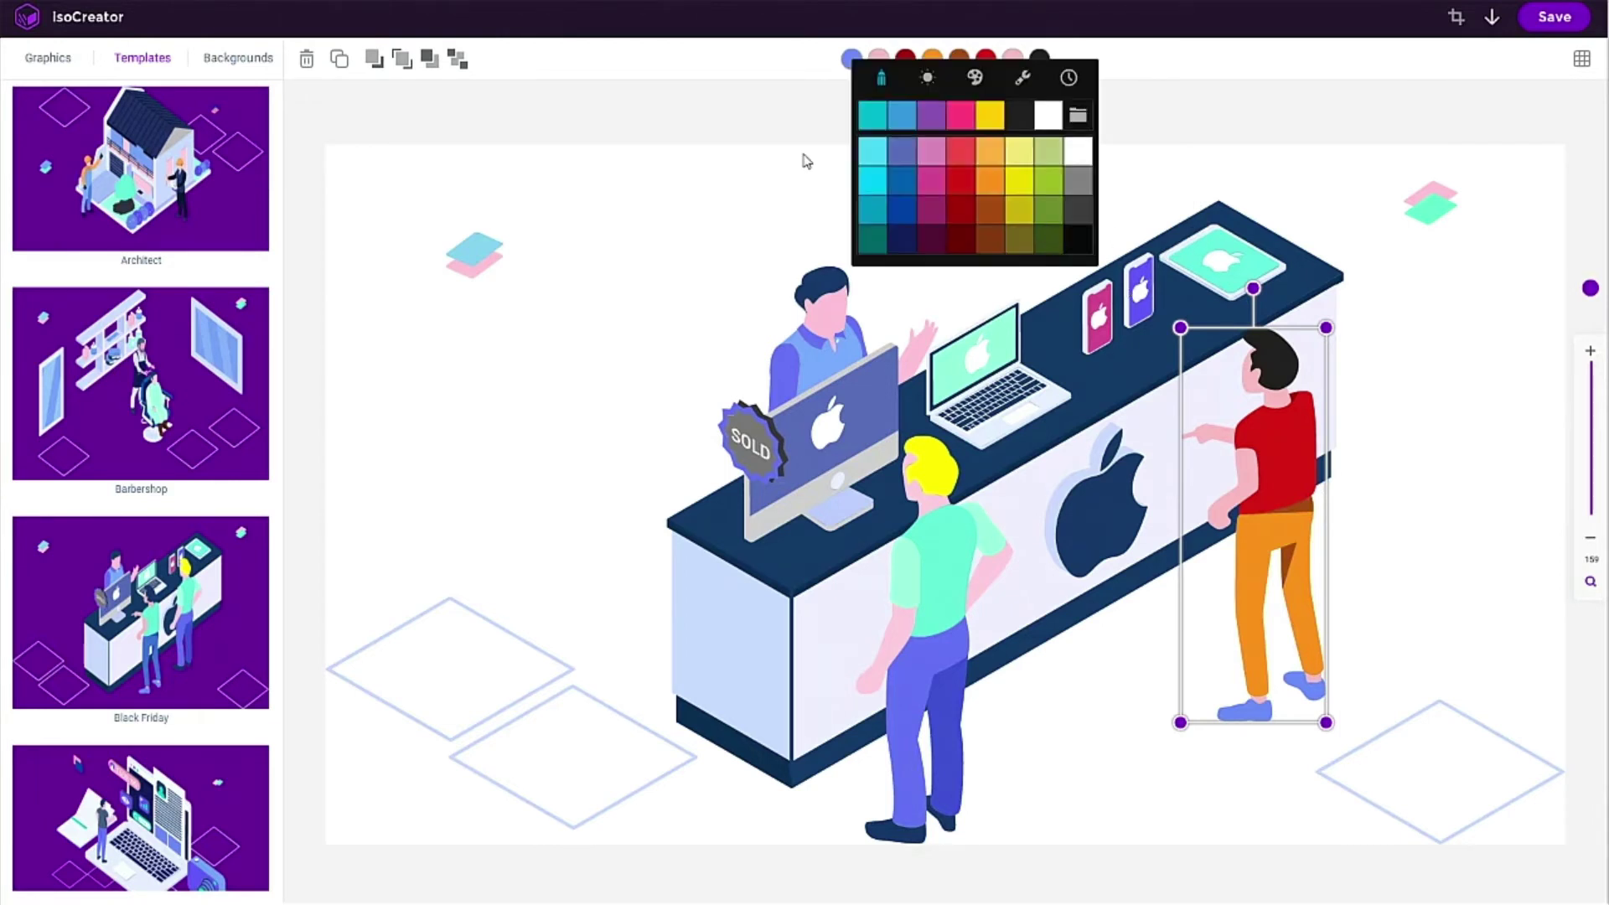
{"action": "left_click", "coordinate": [1088, 221]}
Drag the red-shirt man to the counter's right end, then select and deselect the floor tile and tile icon.
{"action": "left_click_drag", "start_coordinate": [1270, 506], "coordinate": [468, 269]}
{"action": "left_click_drag", "start_coordinate": [1332, 538], "coordinate": [1390, 503]}
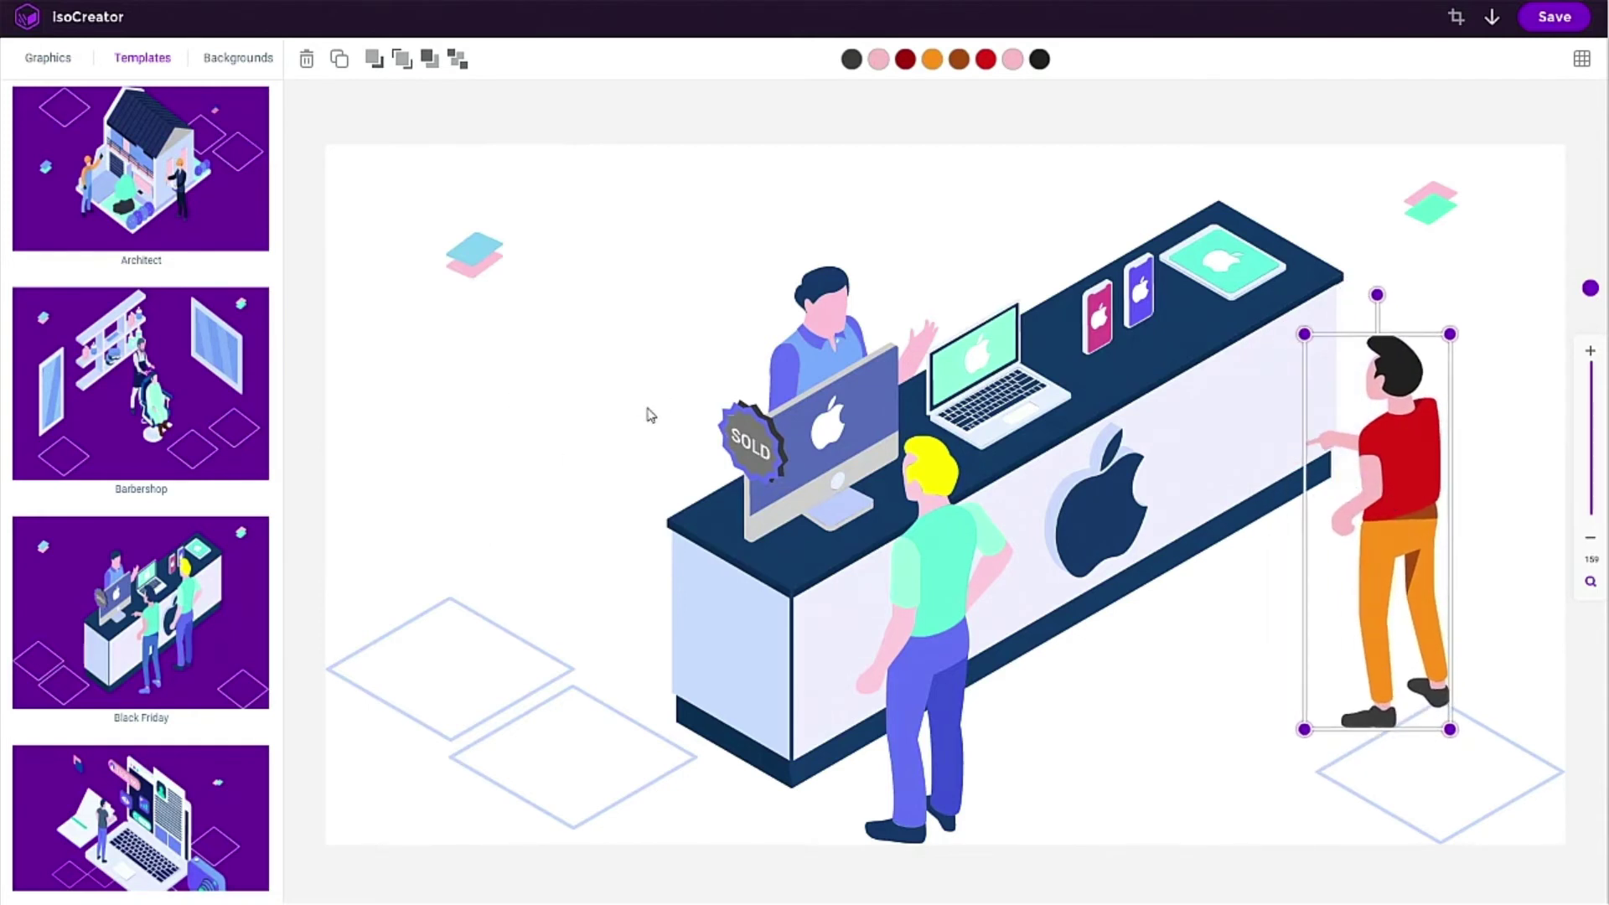
{"action": "left_click", "coordinate": [786, 631]}
{"action": "left_click", "coordinate": [475, 642]}
{"action": "left_click", "coordinate": [557, 459]}
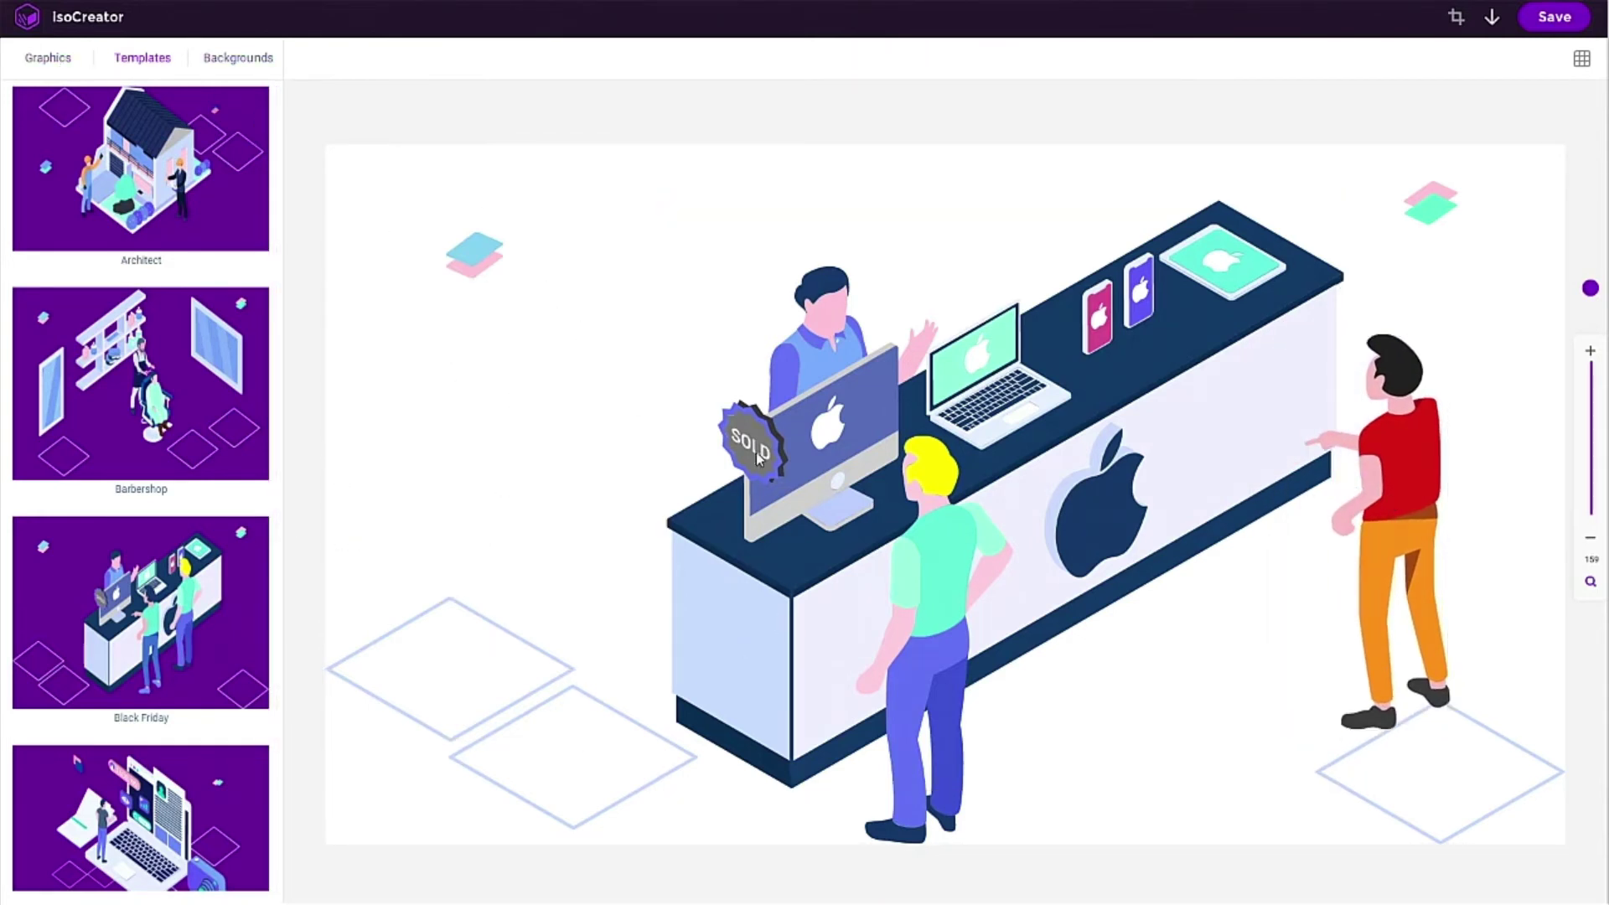
{"action": "left_click", "coordinate": [480, 251]}
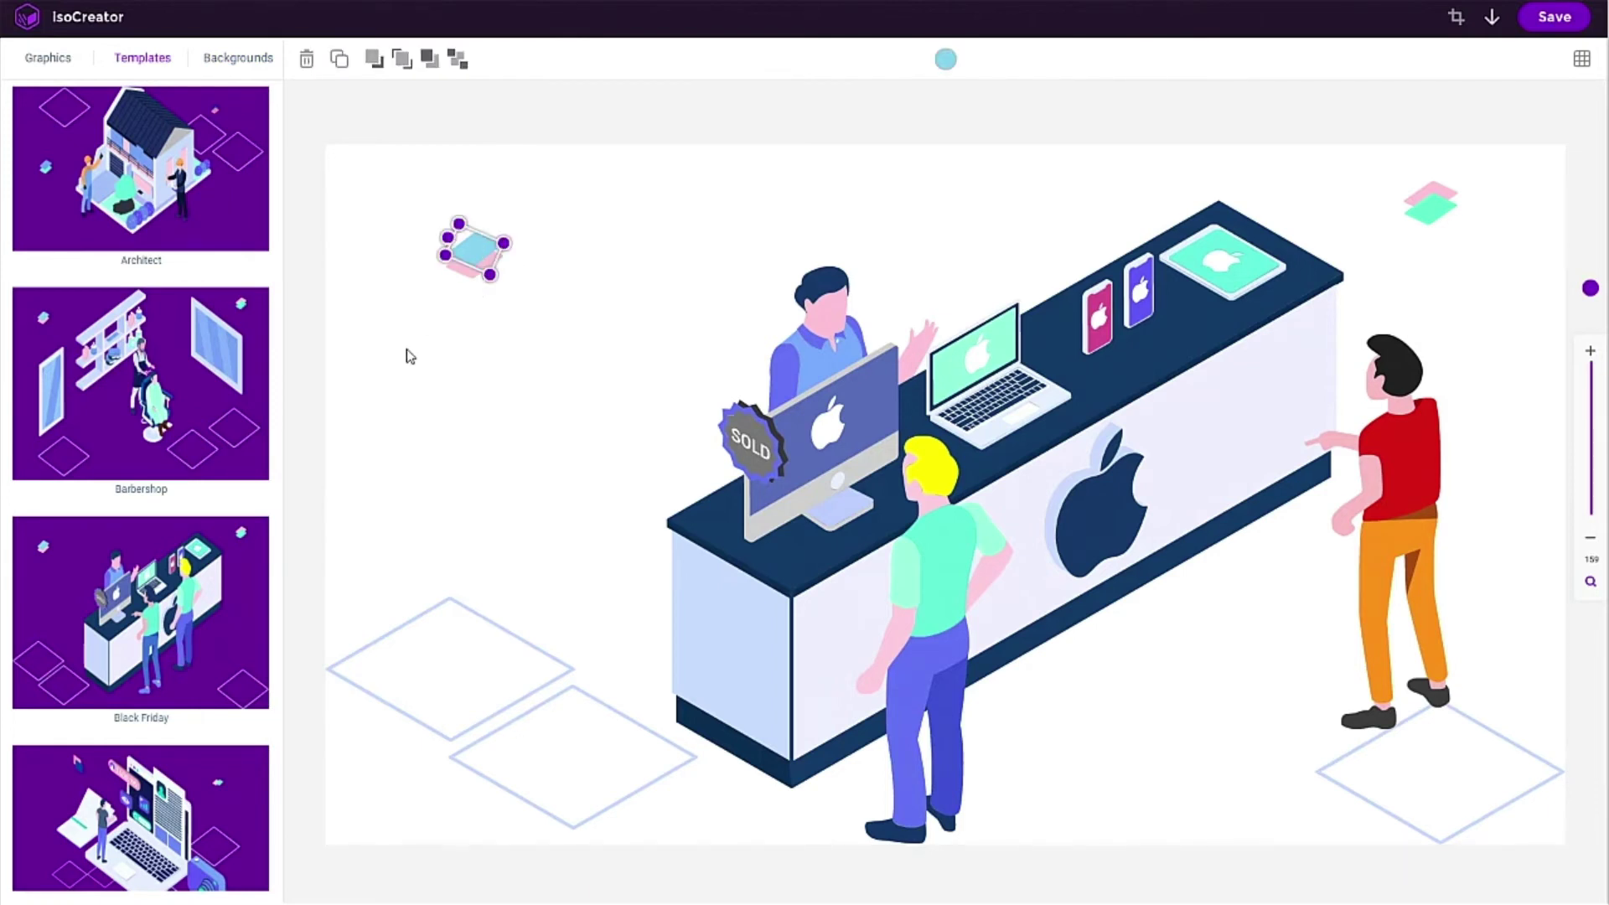
{"action": "left_click", "coordinate": [402, 194]}
Try the orange, green, red, violet backgrounds, then apply the blue wave background.
{"action": "left_click", "coordinate": [235, 52]}
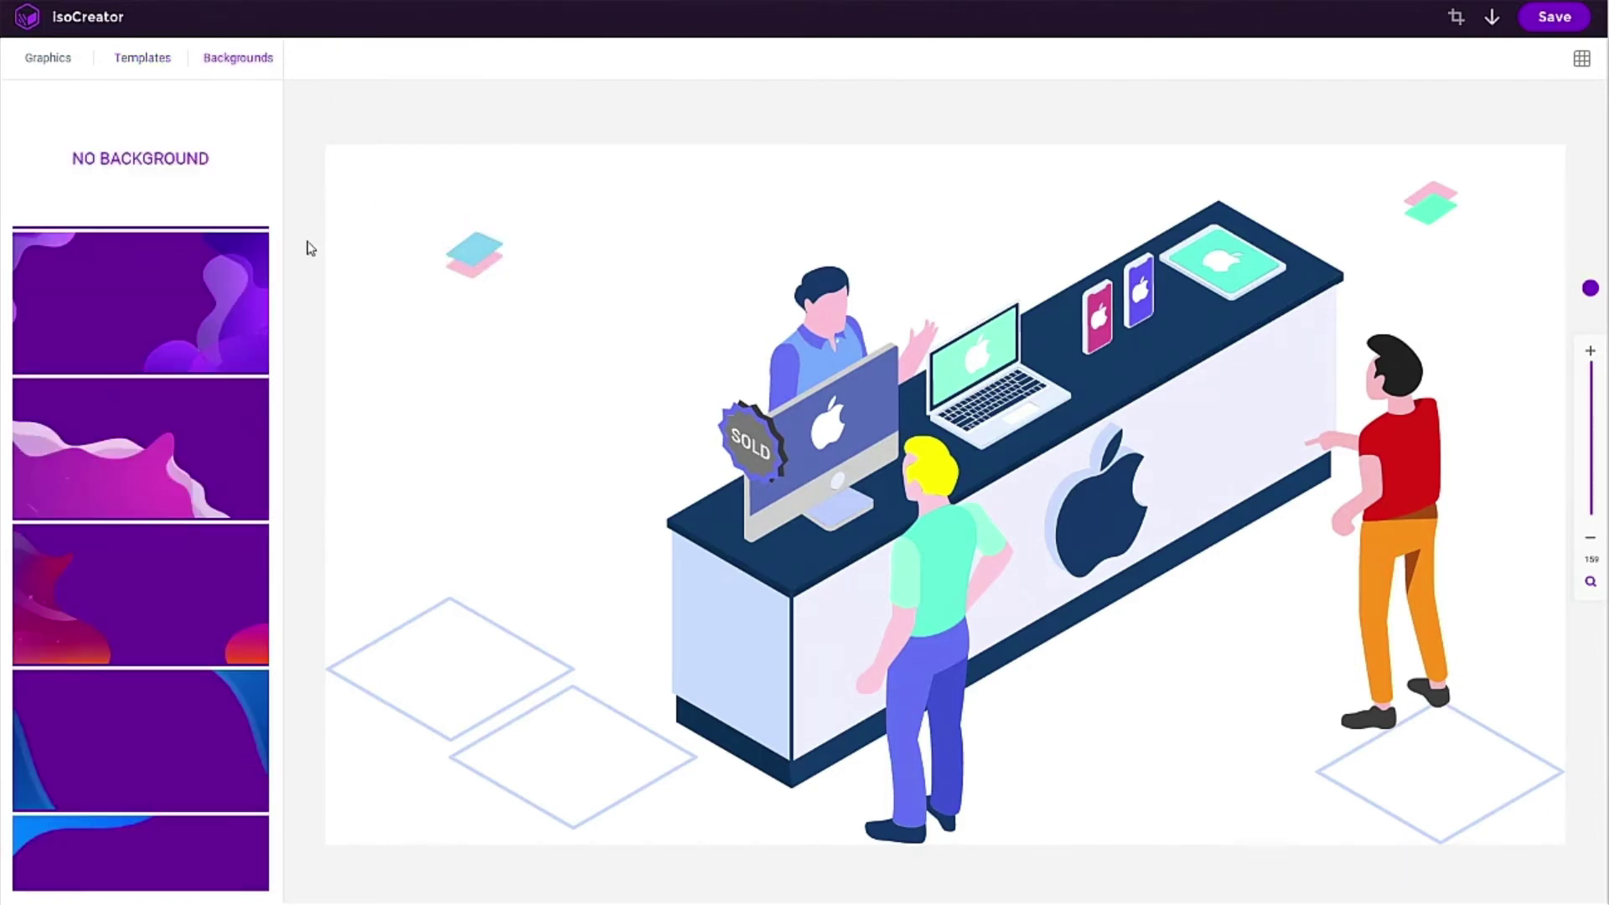
{"action": "scroll", "coordinate": [176, 377], "scroll_direction": "down", "scroll_amount": 3}
{"action": "scroll", "coordinate": [176, 377], "scroll_direction": "down", "scroll_amount": 10}
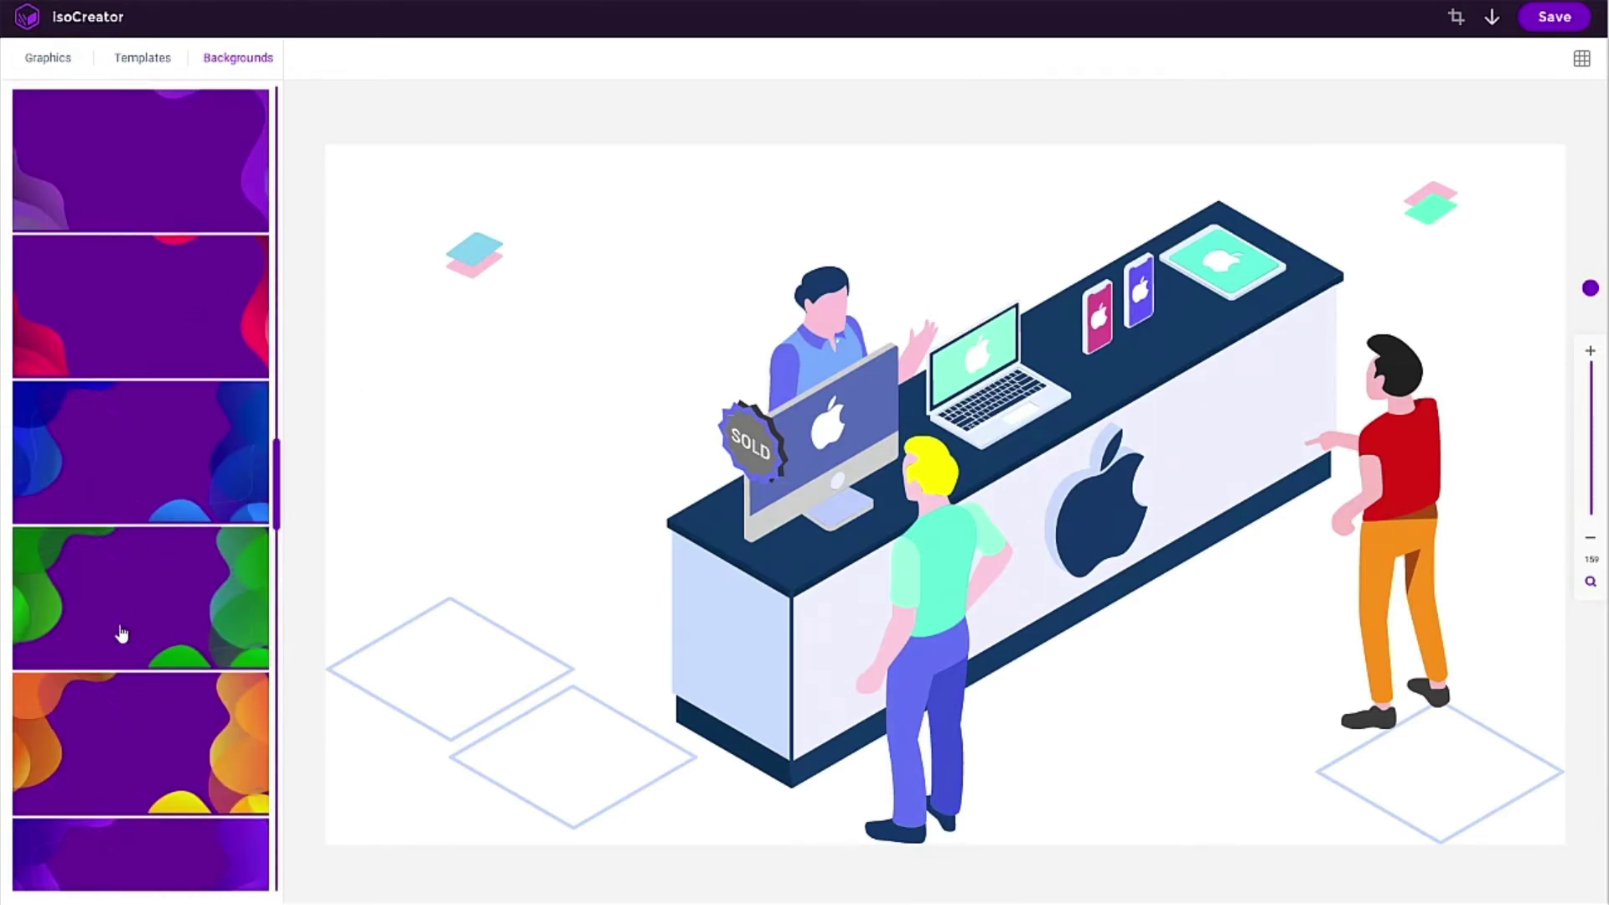
{"action": "left_click", "coordinate": [124, 729]}
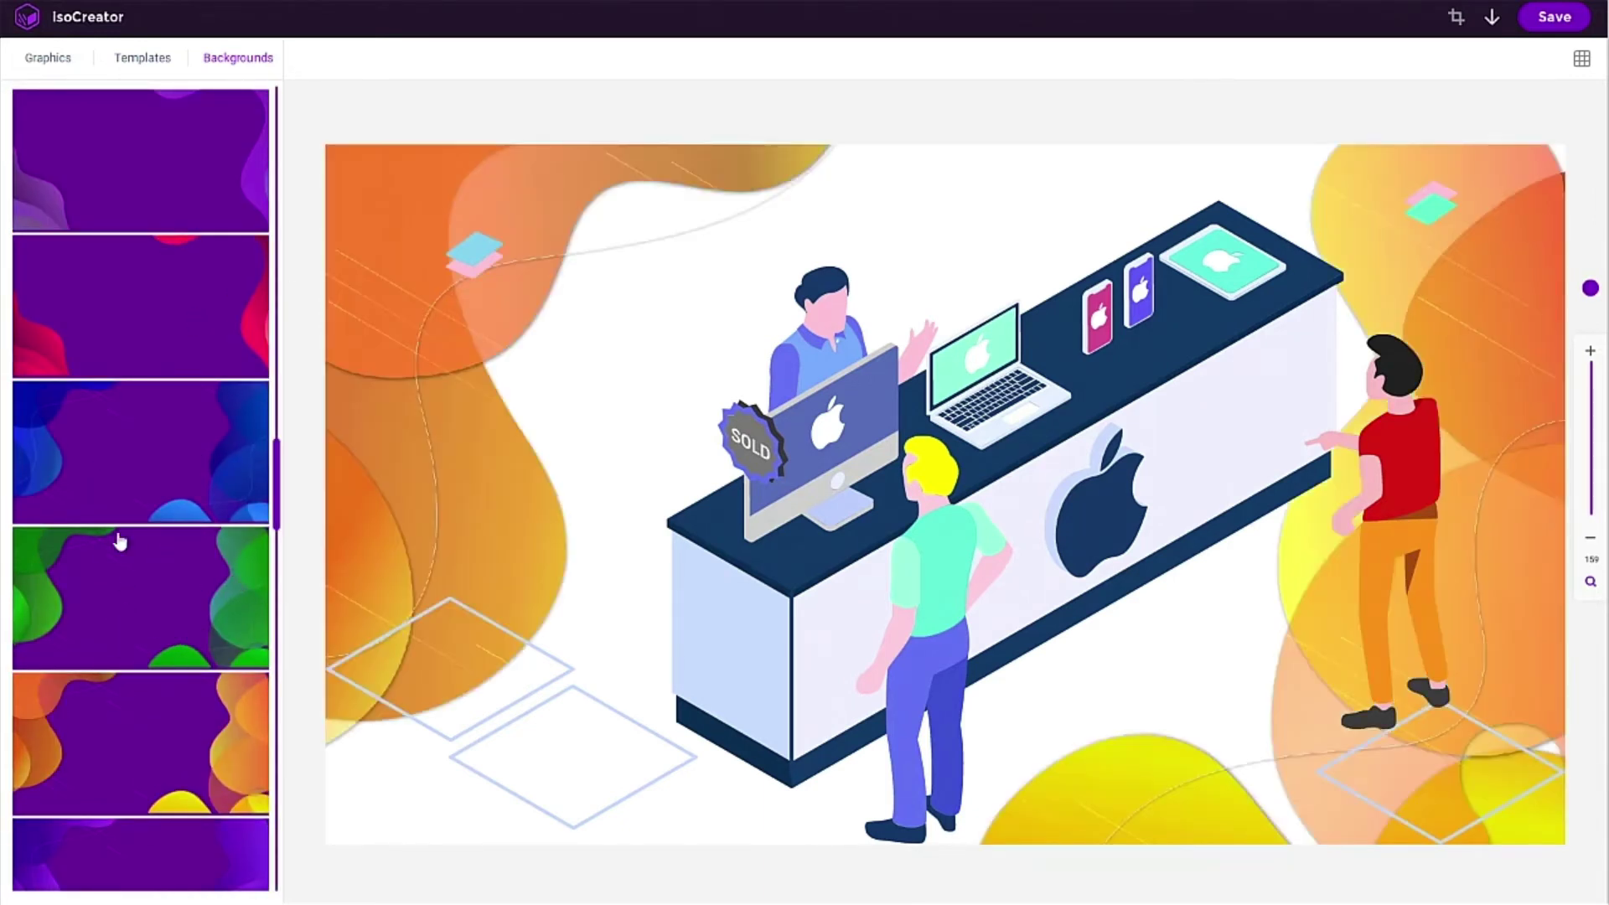
{"action": "left_click", "coordinate": [109, 575]}
{"action": "left_click", "coordinate": [126, 305]}
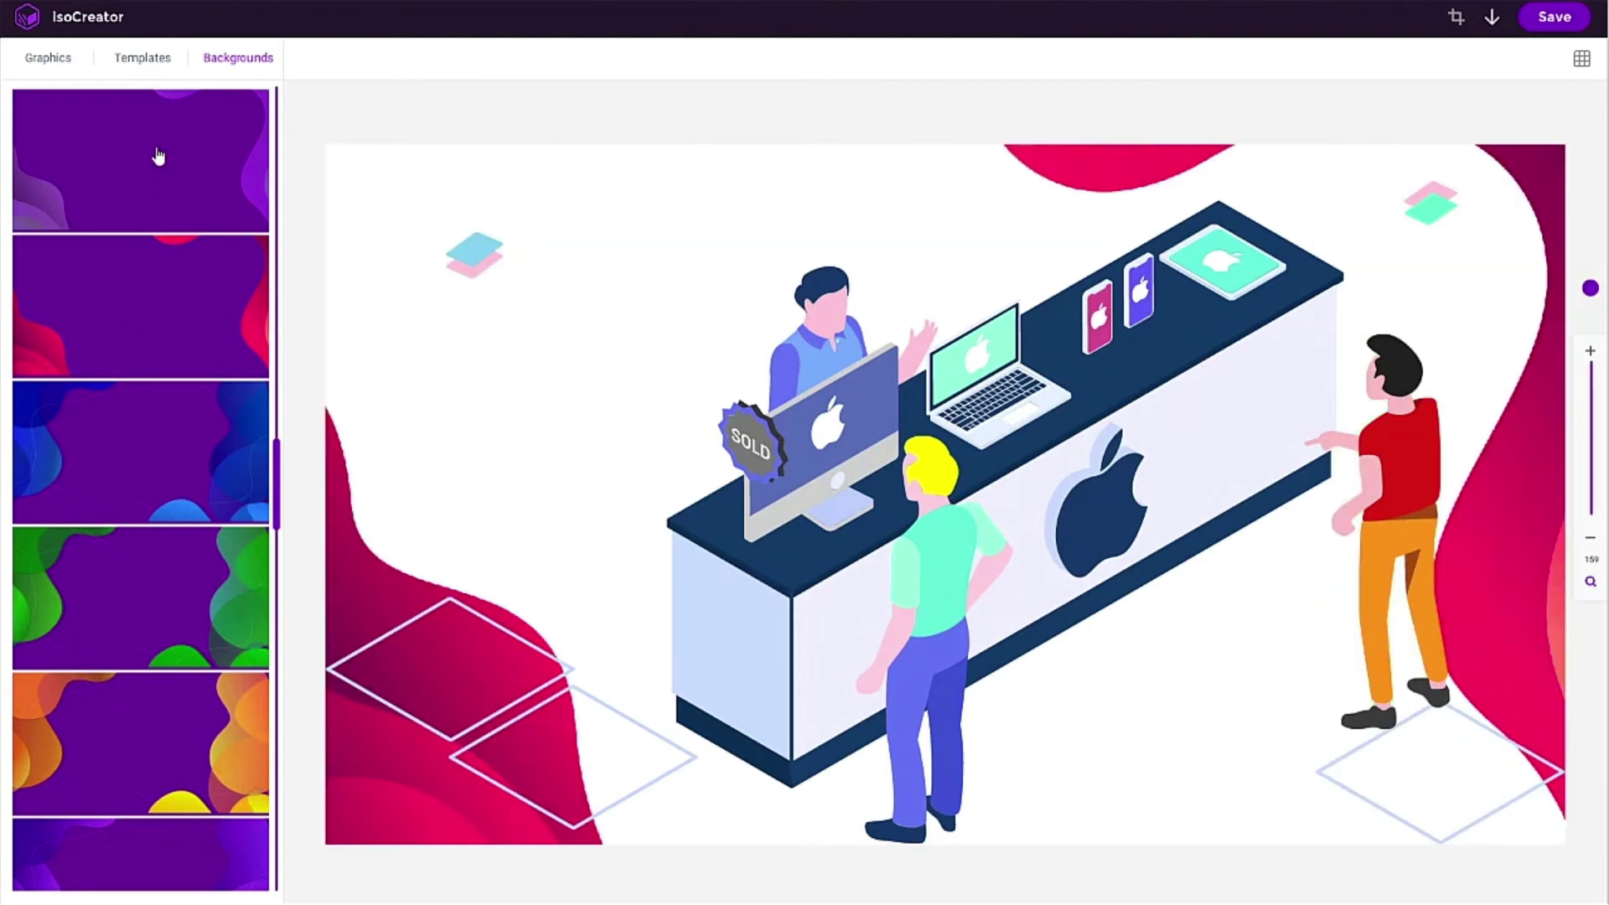
{"action": "left_click", "coordinate": [159, 156]}
{"action": "scroll", "coordinate": [163, 310], "scroll_direction": "up", "scroll_amount": 5}
{"action": "left_click", "coordinate": [161, 320]}
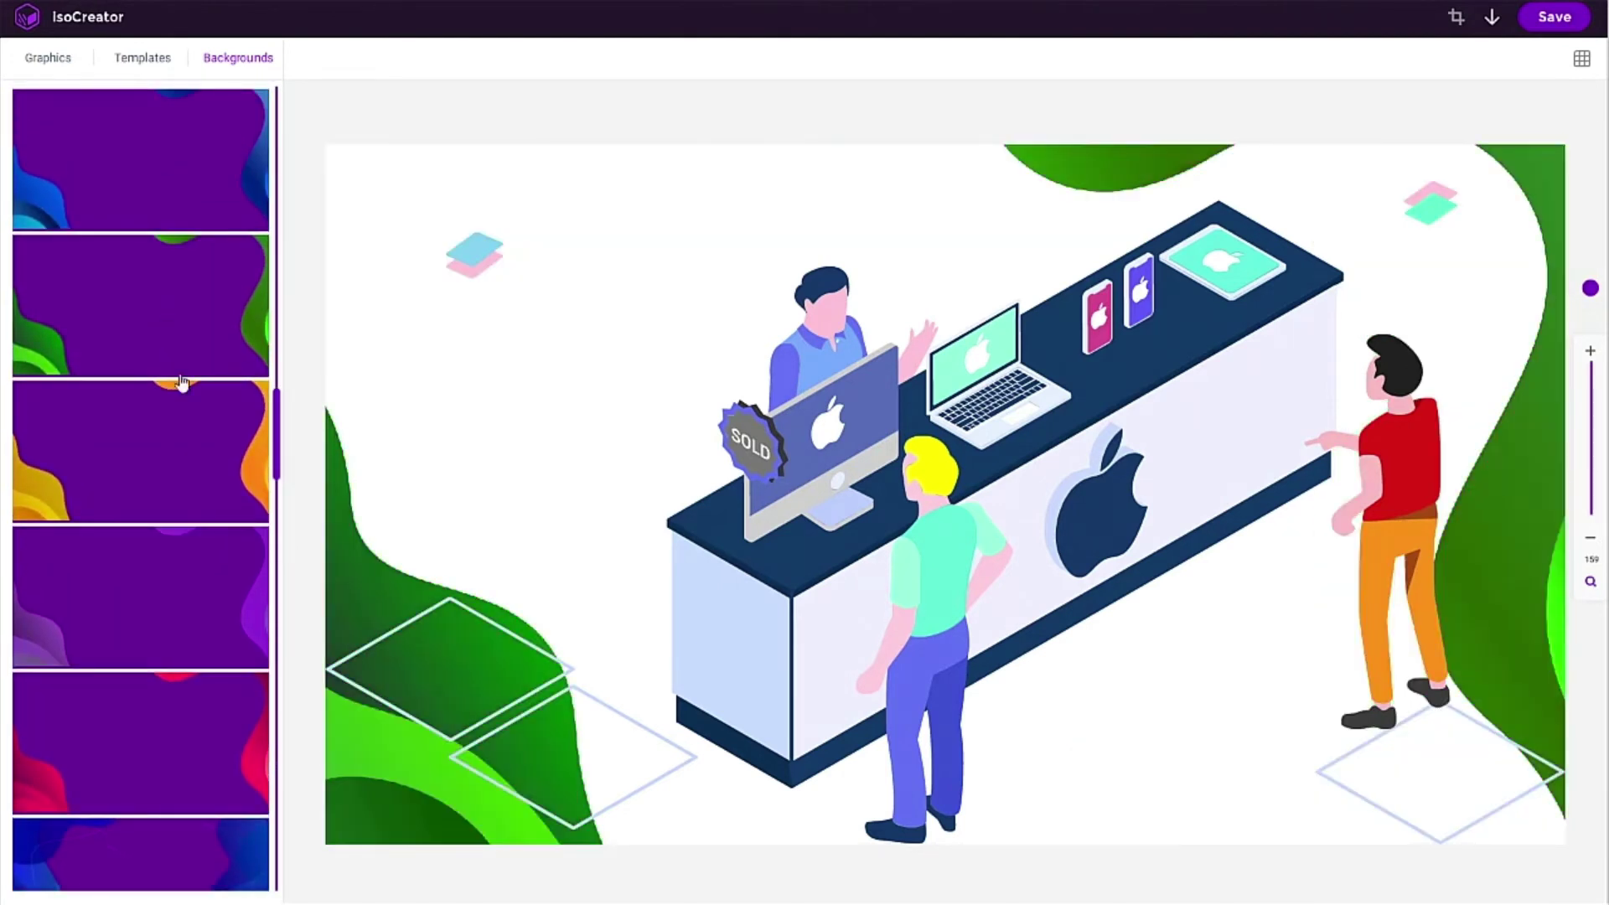
{"action": "left_click", "coordinate": [104, 155]}
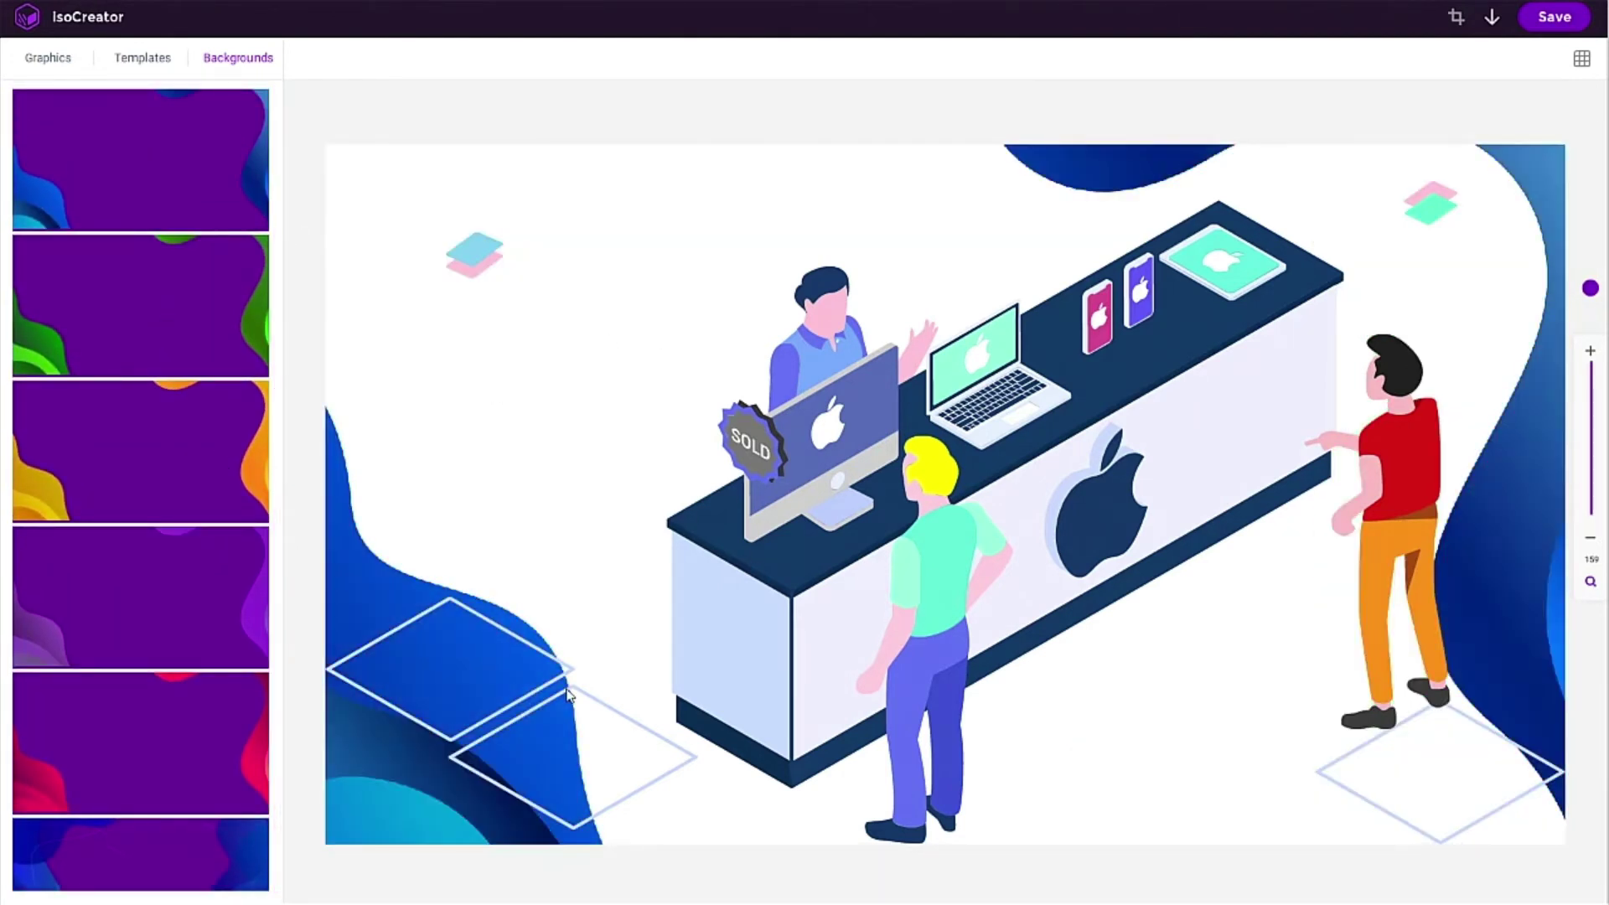
Delete both left diamond outlines and the blue-pink and pink-green floating tile icons.
{"action": "left_click", "coordinate": [550, 660]}
{"action": "key", "text": "Delete"}
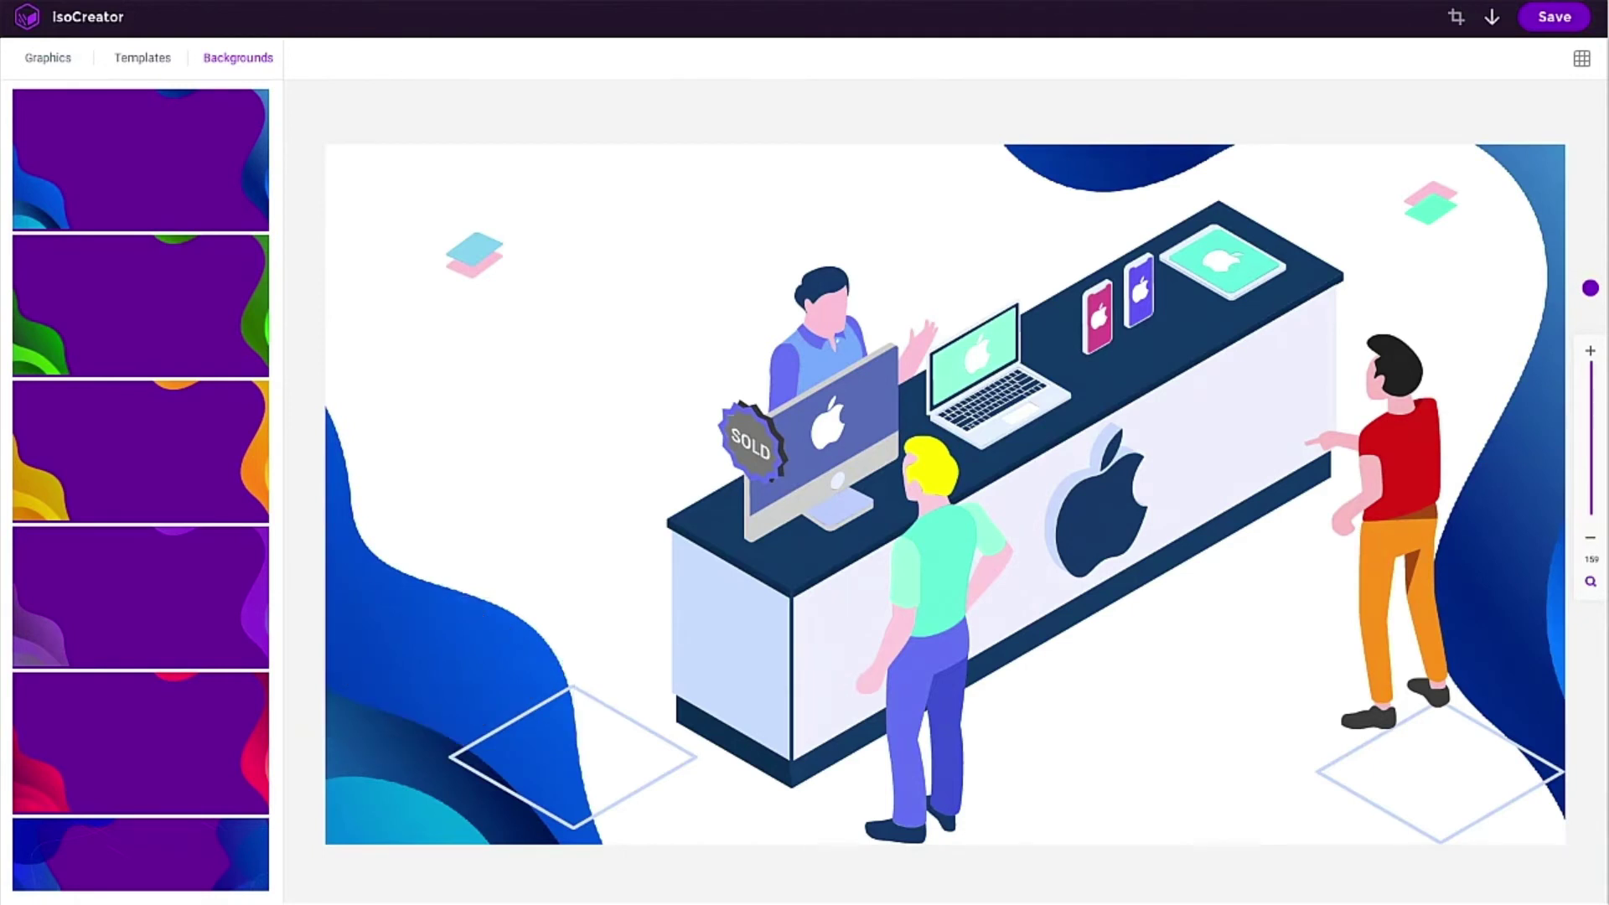
{"action": "left_click", "coordinate": [611, 713]}
{"action": "key", "text": "Delete"}
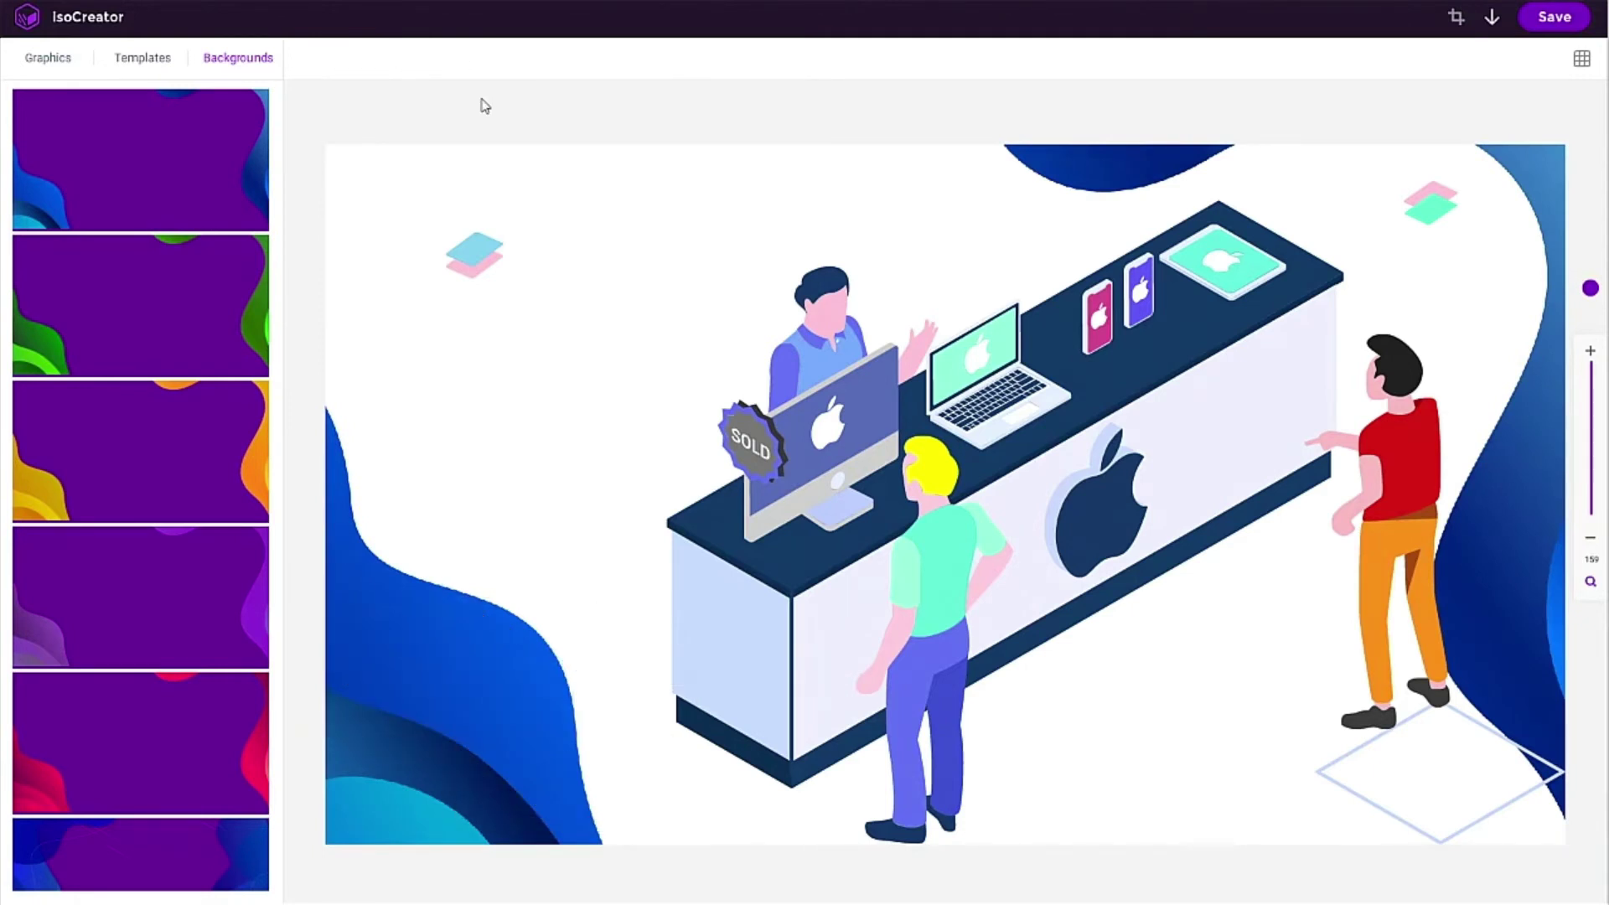
{"action": "left_click", "coordinate": [475, 250]}
{"action": "key", "text": "Delete"}
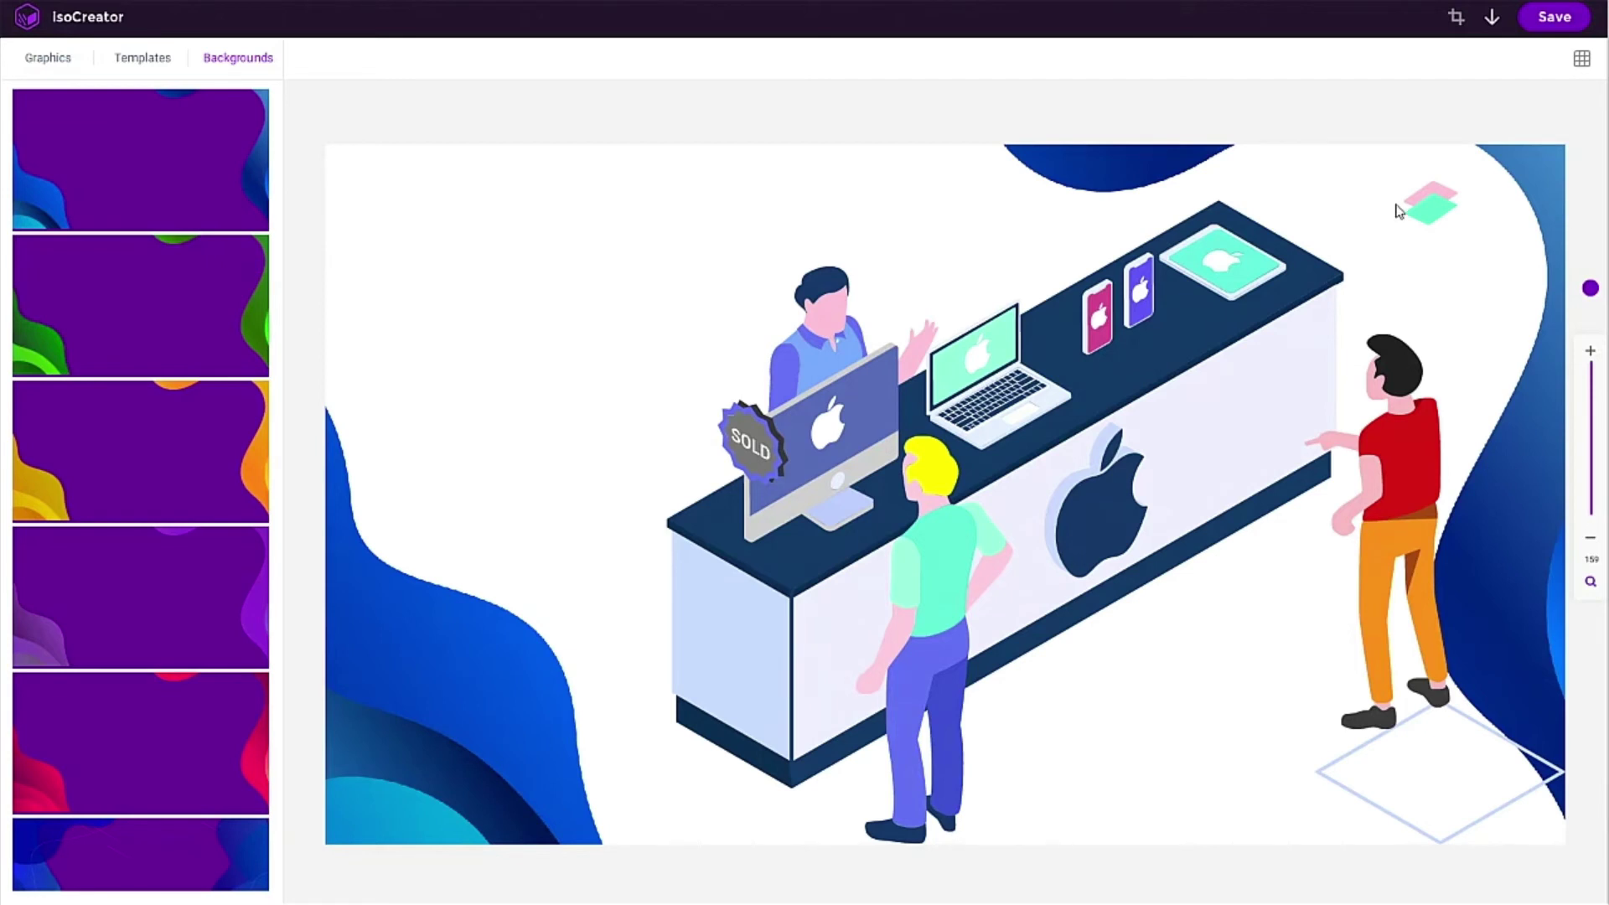
{"action": "left_click", "coordinate": [1424, 211]}
{"action": "key", "text": "Delete"}
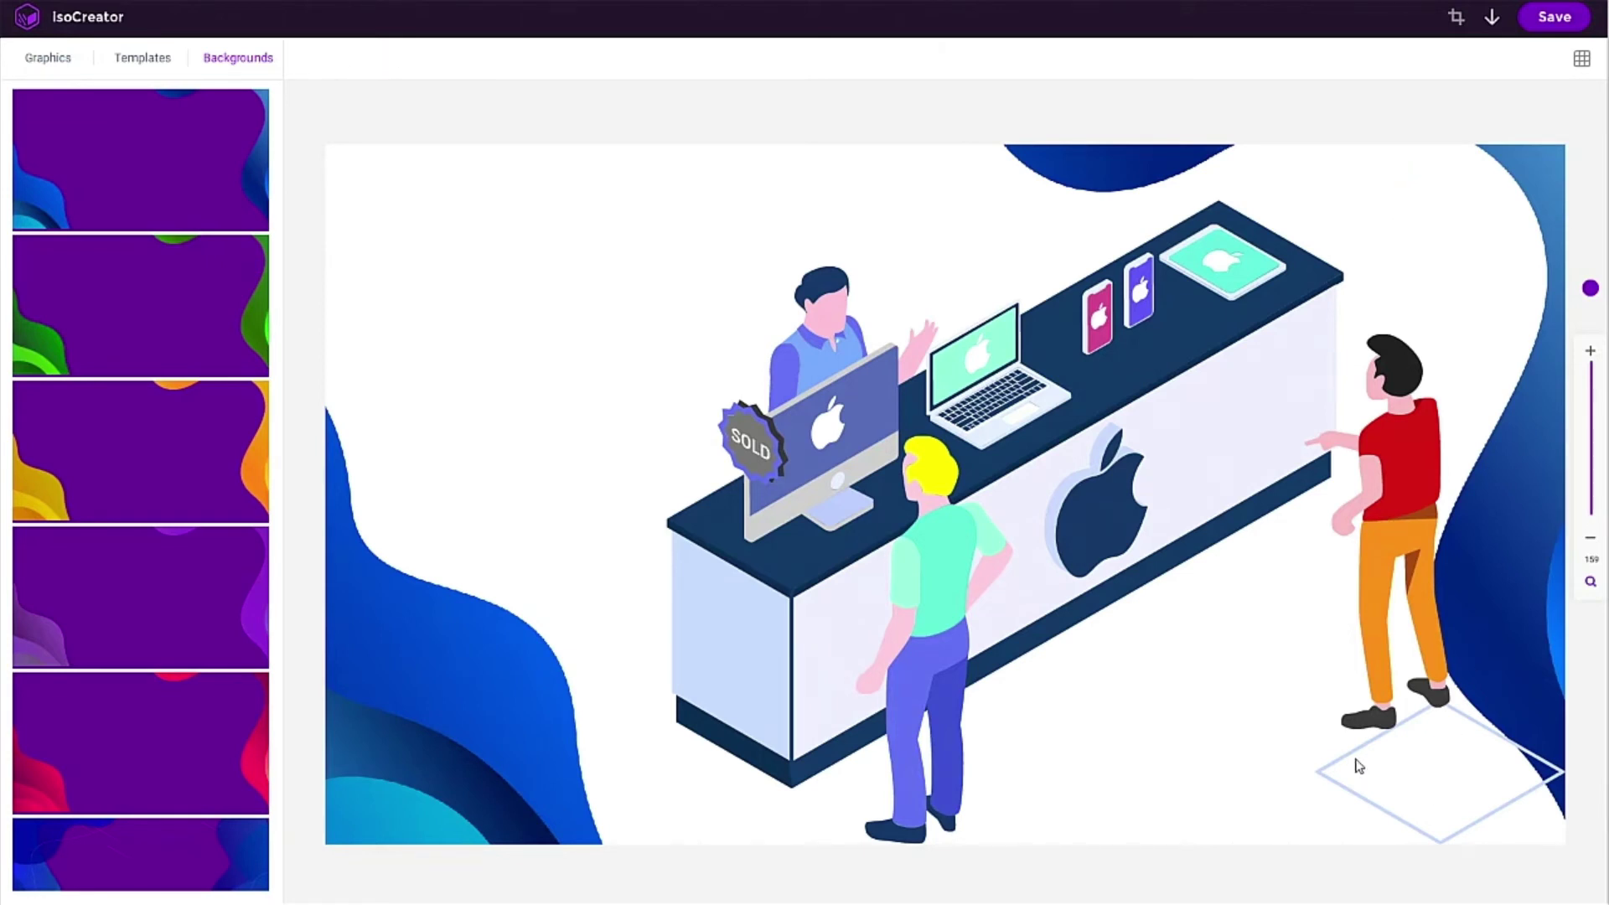
Delete the diamond outline under the red-shirt man, reposition him and place a duplicate over the Apple logo.
{"action": "left_click", "coordinate": [1358, 764]}
{"action": "key", "text": "Delete"}
{"action": "left_click", "coordinate": [1419, 489]}
{"action": "left_click_drag", "start_coordinate": [1407, 429], "coordinate": [1301, 474]}
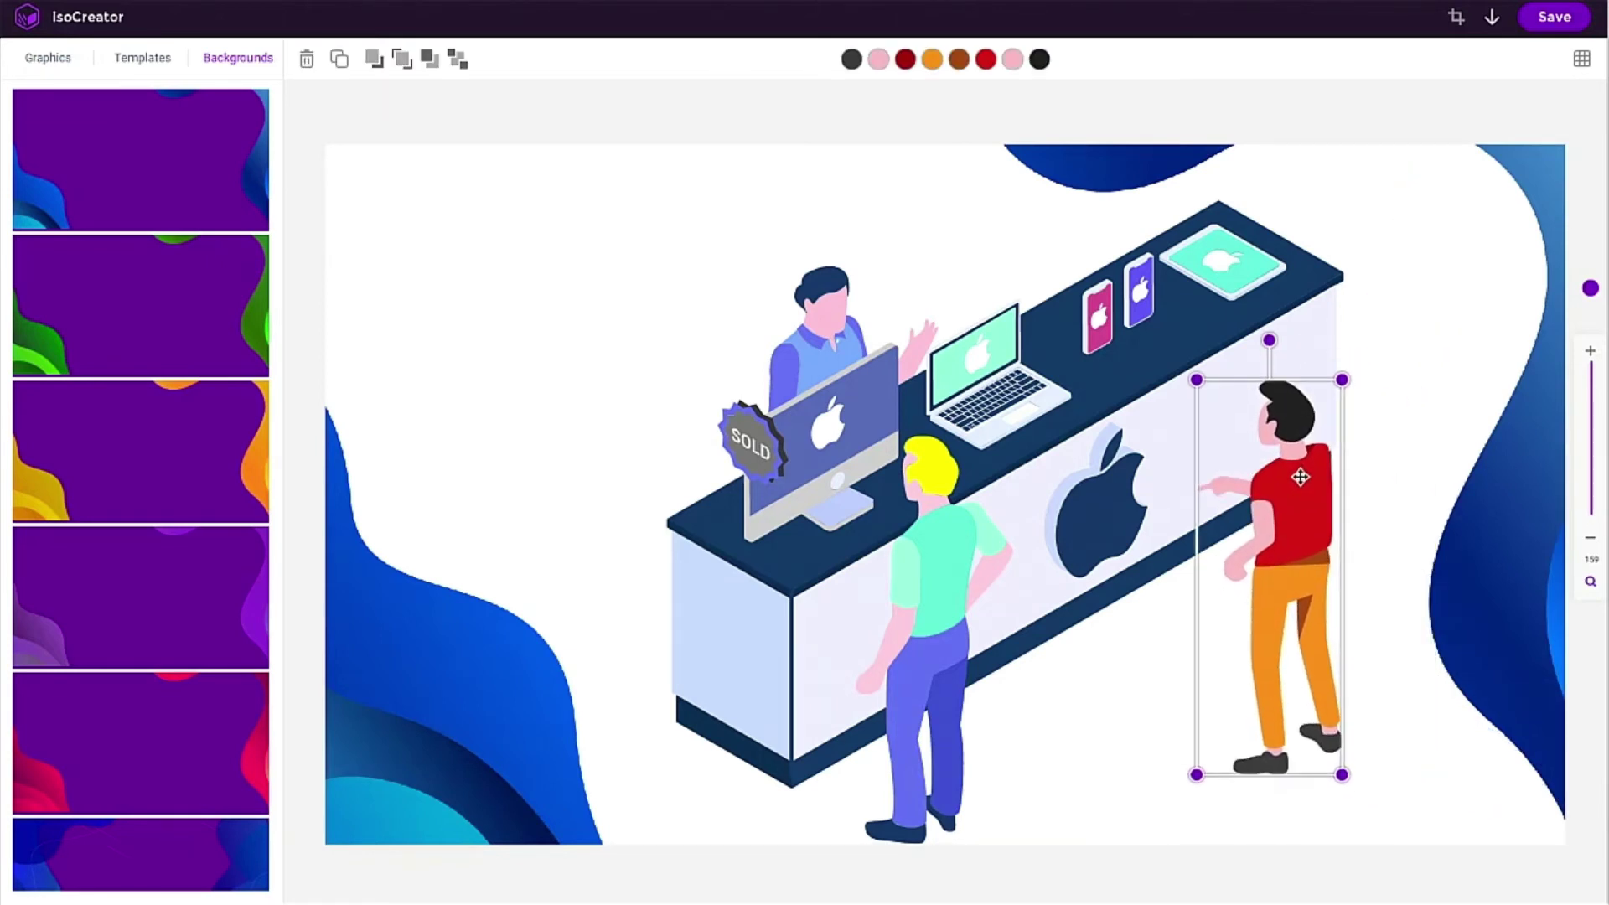
{"action": "left_click", "coordinate": [338, 60]}
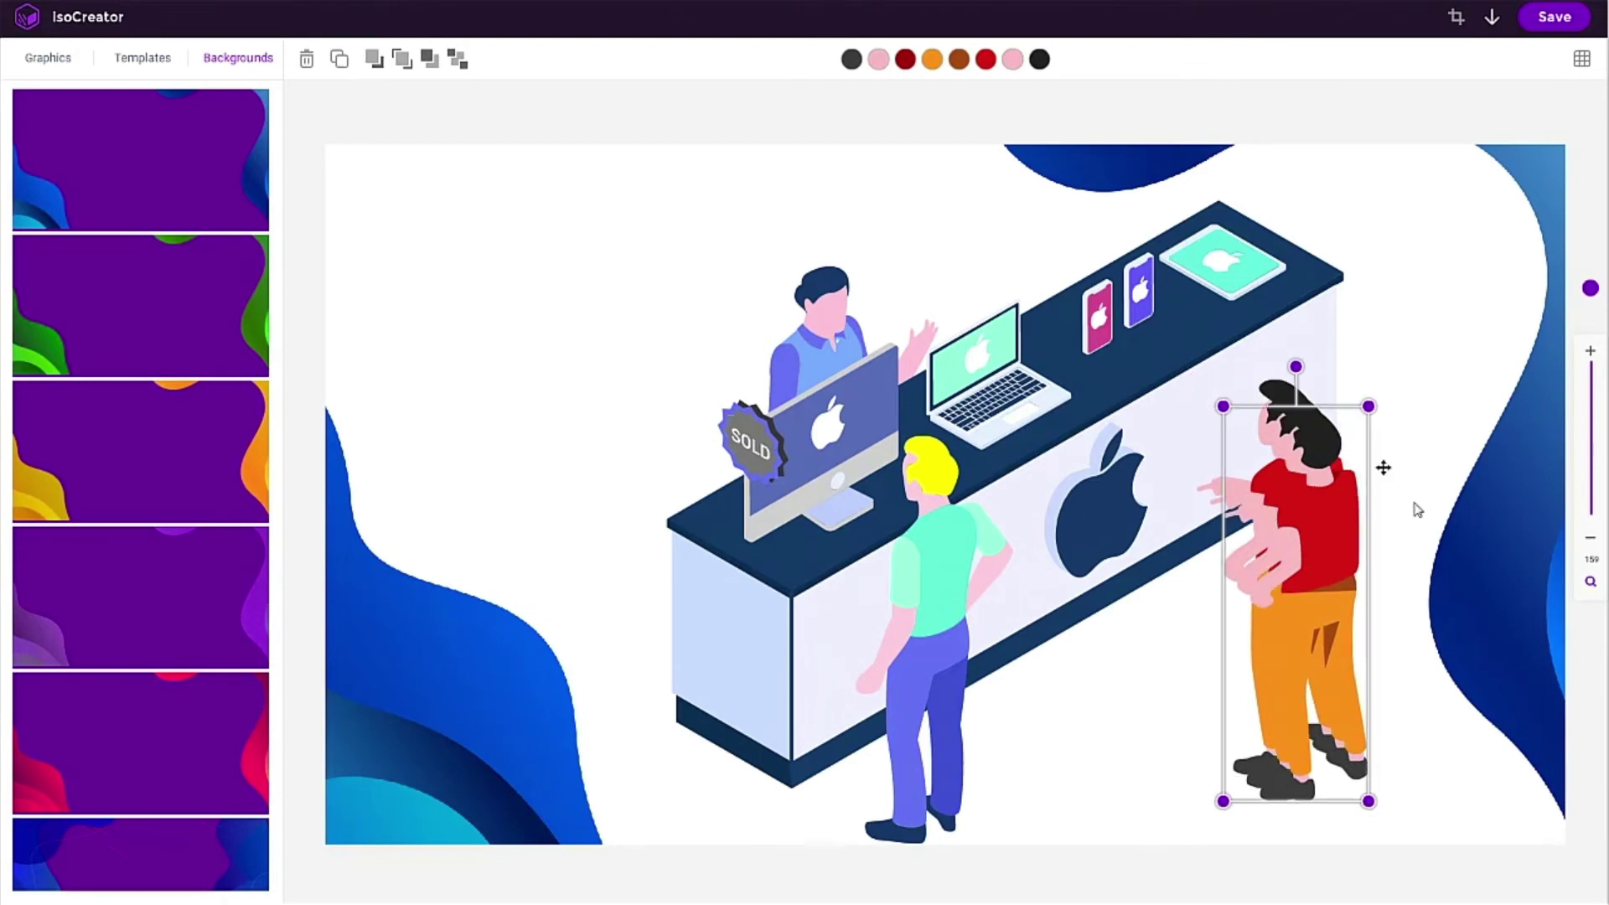
{"action": "left_click_drag", "start_coordinate": [1411, 510], "coordinate": [1454, 537]}
Shrink and rearrange the red-shirt copies, then delete the middle man and the small boy.
{"action": "left_click", "coordinate": [1277, 516]}
{"action": "left_click_drag", "start_coordinate": [1492, 408], "coordinate": [1443, 528]}
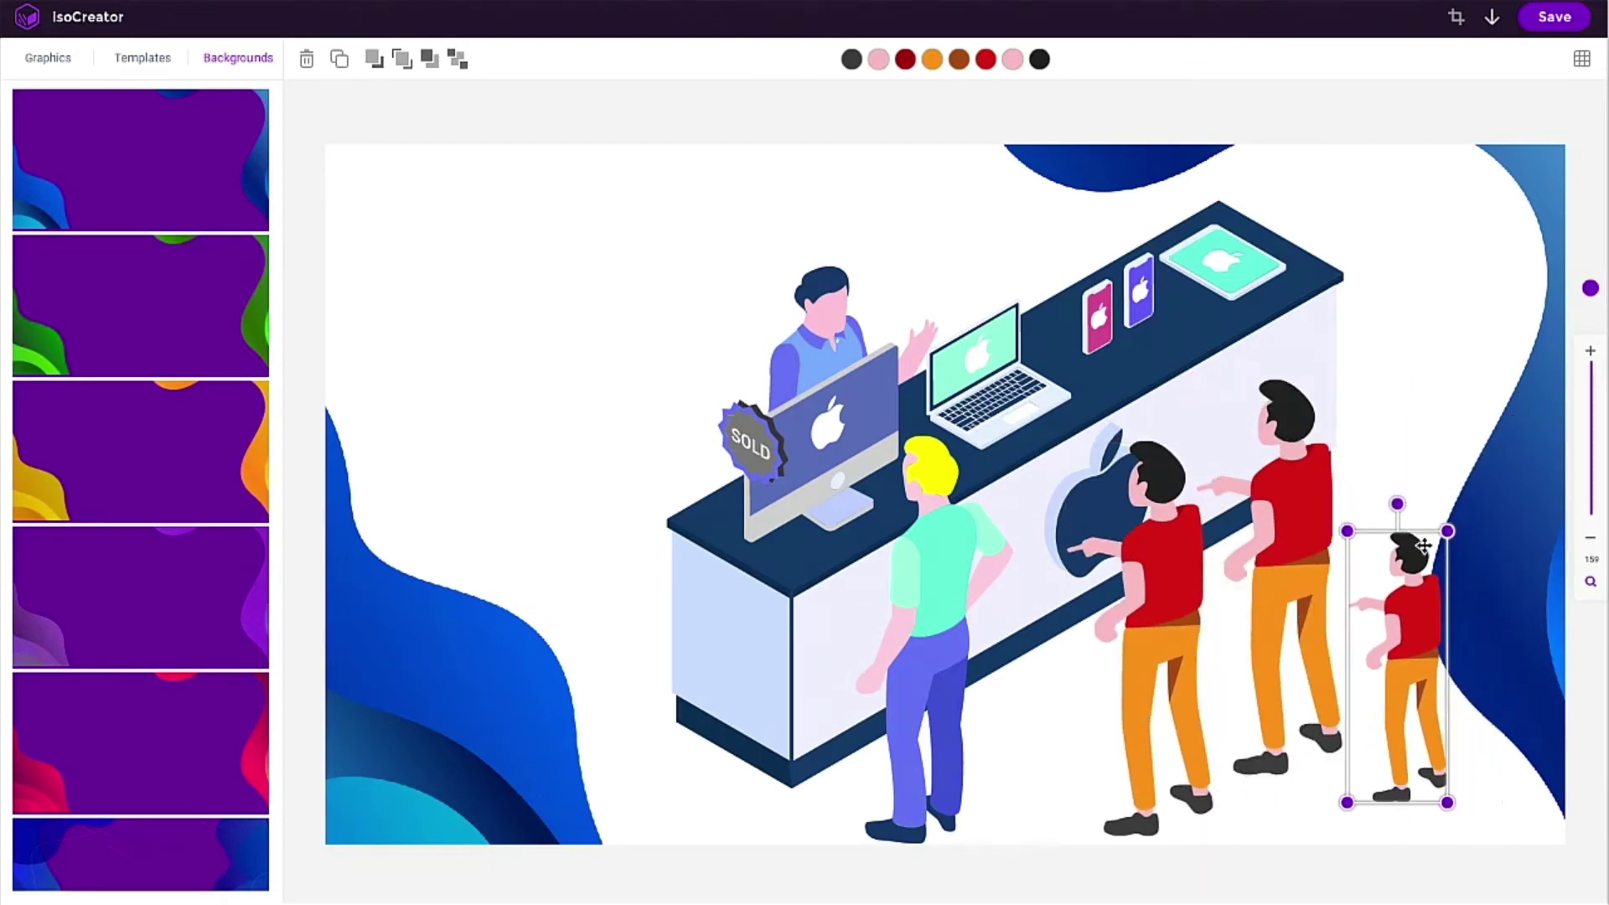
{"action": "left_click_drag", "start_coordinate": [1416, 616], "coordinate": [1402, 582]}
{"action": "left_click_drag", "start_coordinate": [1163, 600], "coordinate": [1131, 581]}
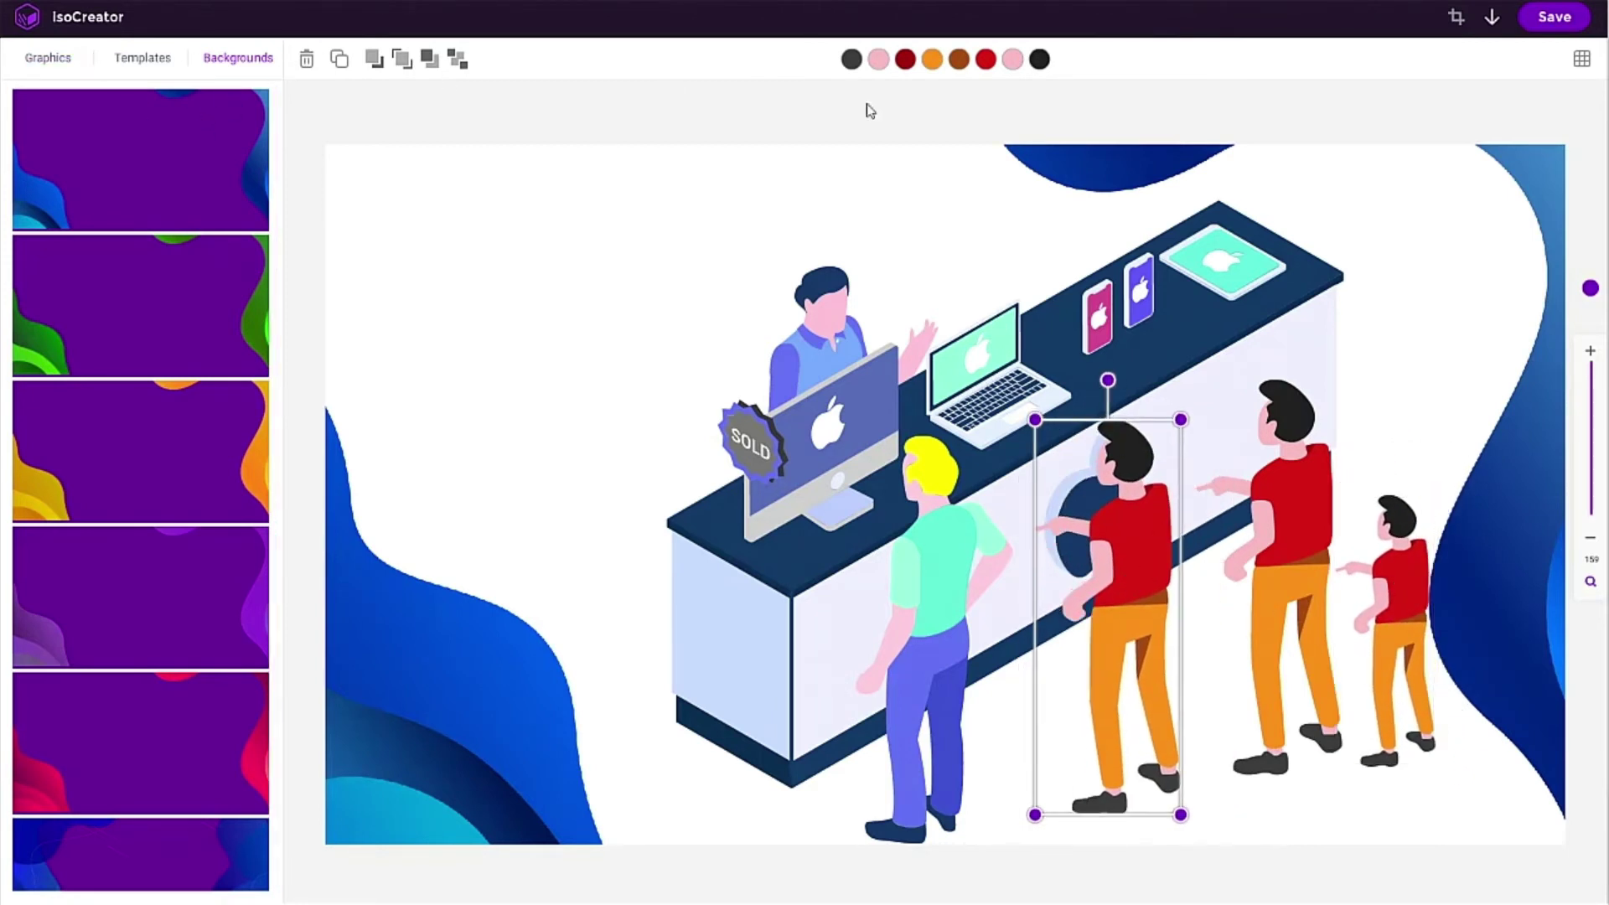
{"action": "key", "text": "Delete"}
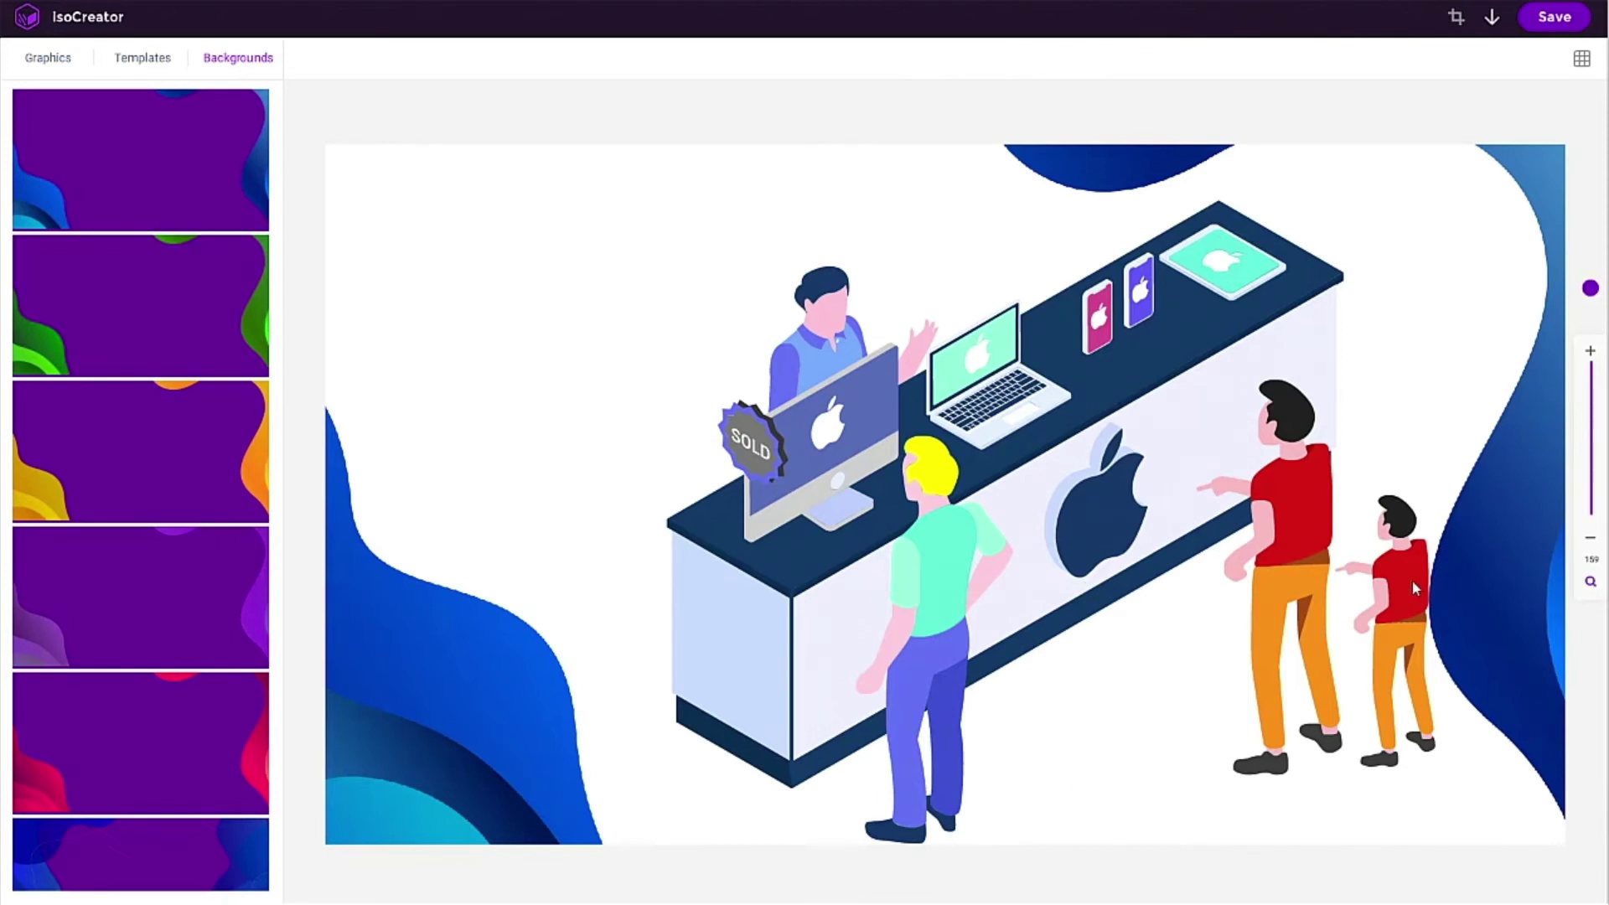
{"action": "left_click", "coordinate": [1414, 589]}
{"action": "key", "text": "Delete"}
{"action": "left_click", "coordinate": [52, 60]}
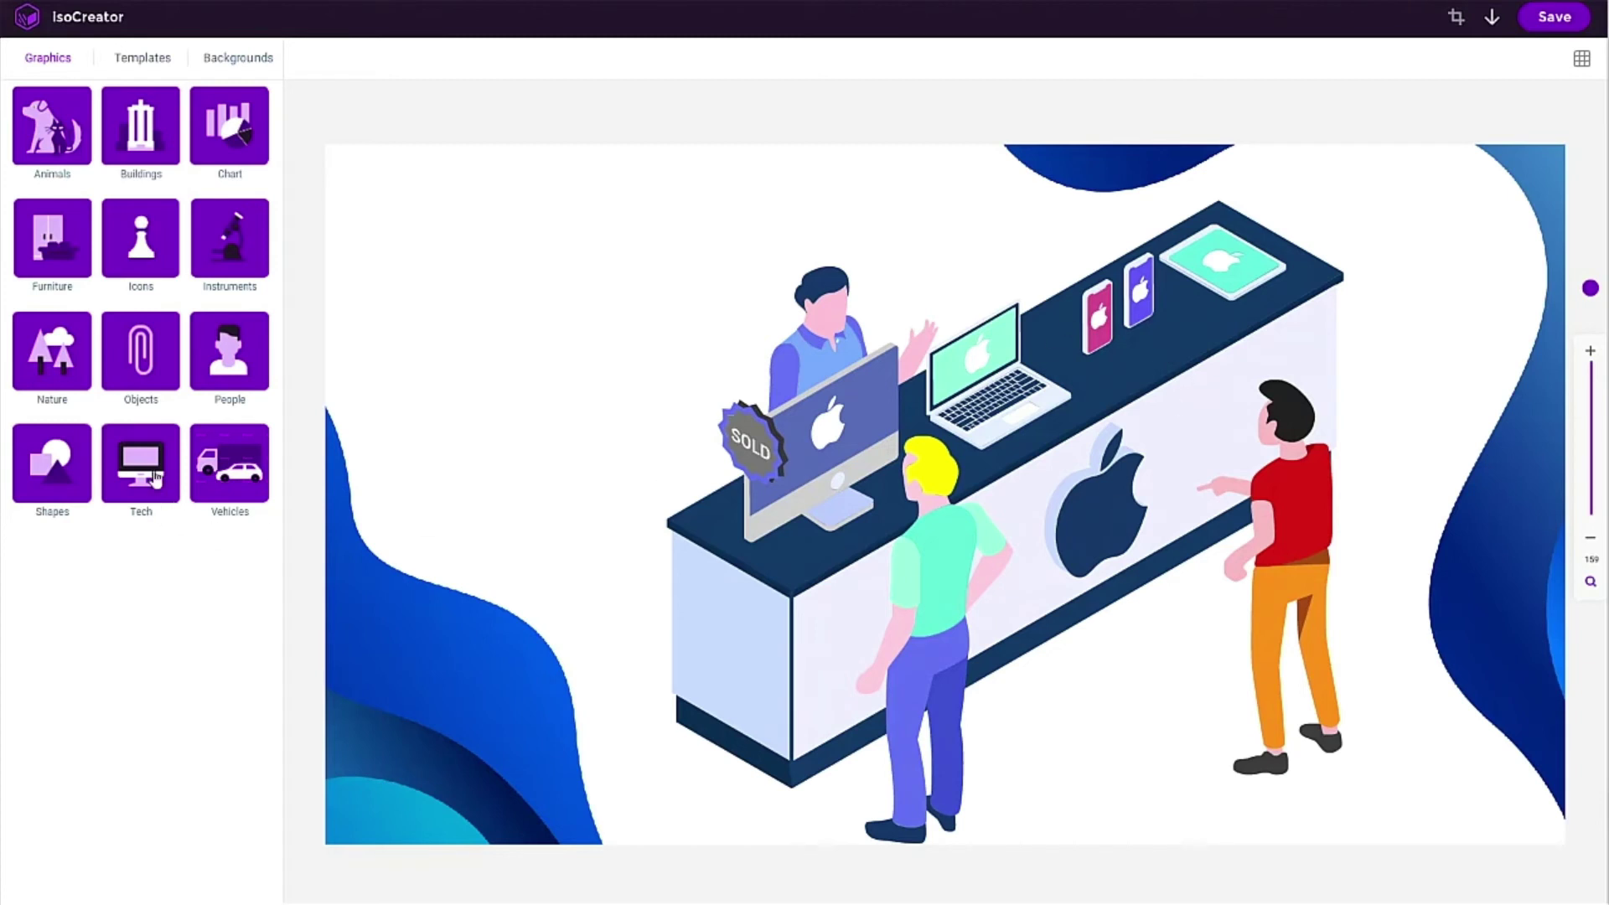
Add the green-screened monitor from the Tech graphics to the scene.
{"action": "left_click", "coordinate": [154, 465]}
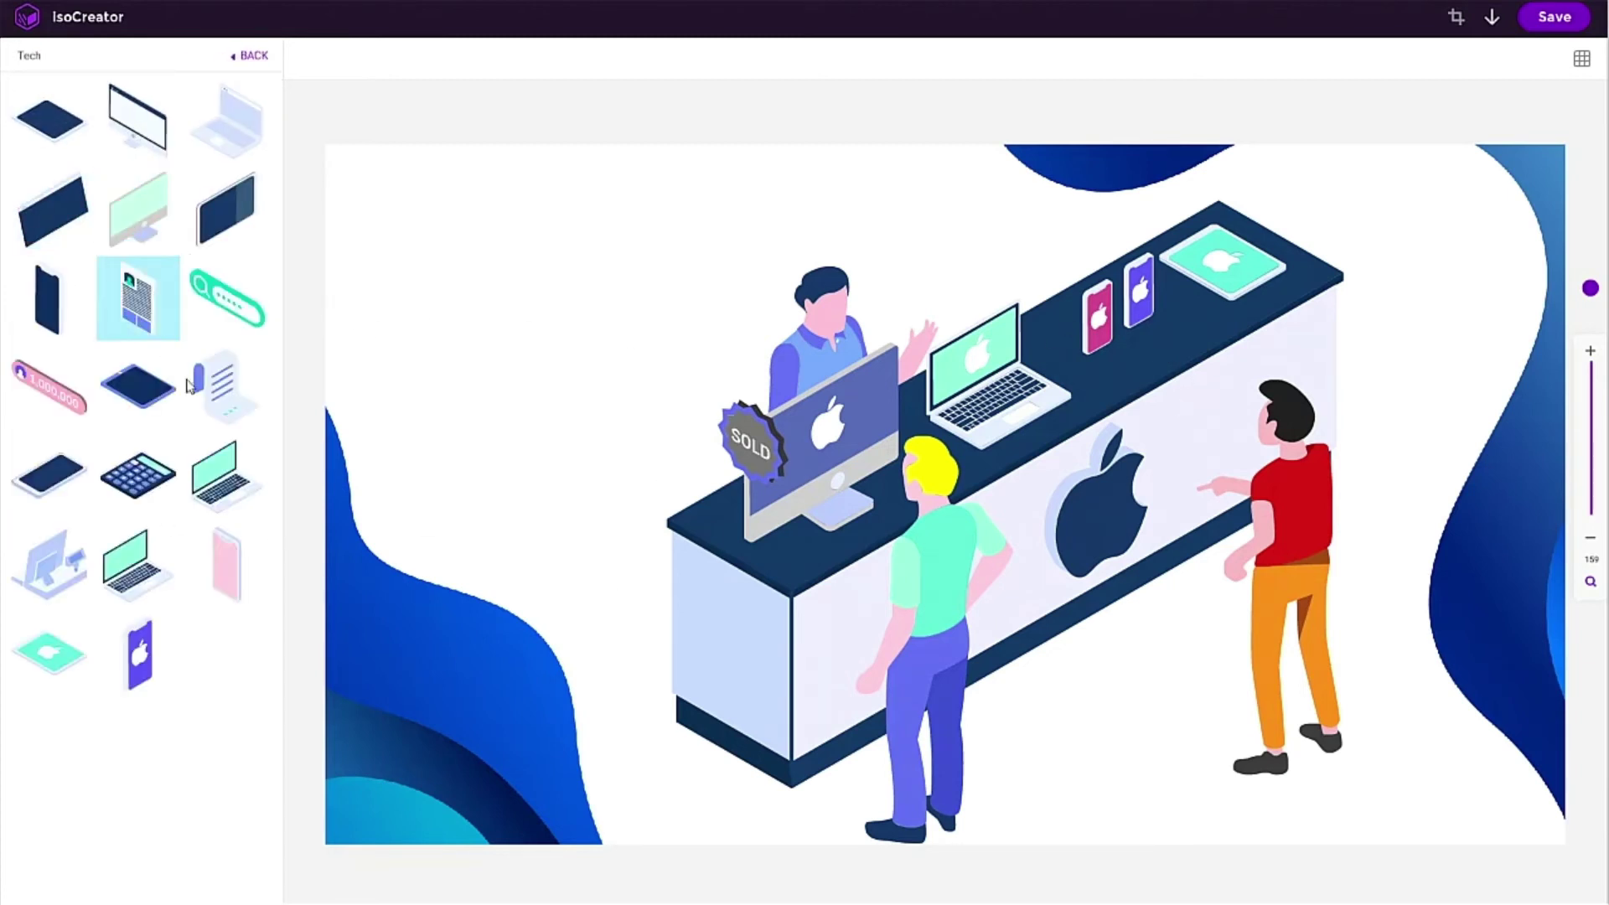
{"action": "left_click", "coordinate": [157, 227]}
{"action": "left_click_drag", "start_coordinate": [976, 503], "coordinate": [1219, 611]}
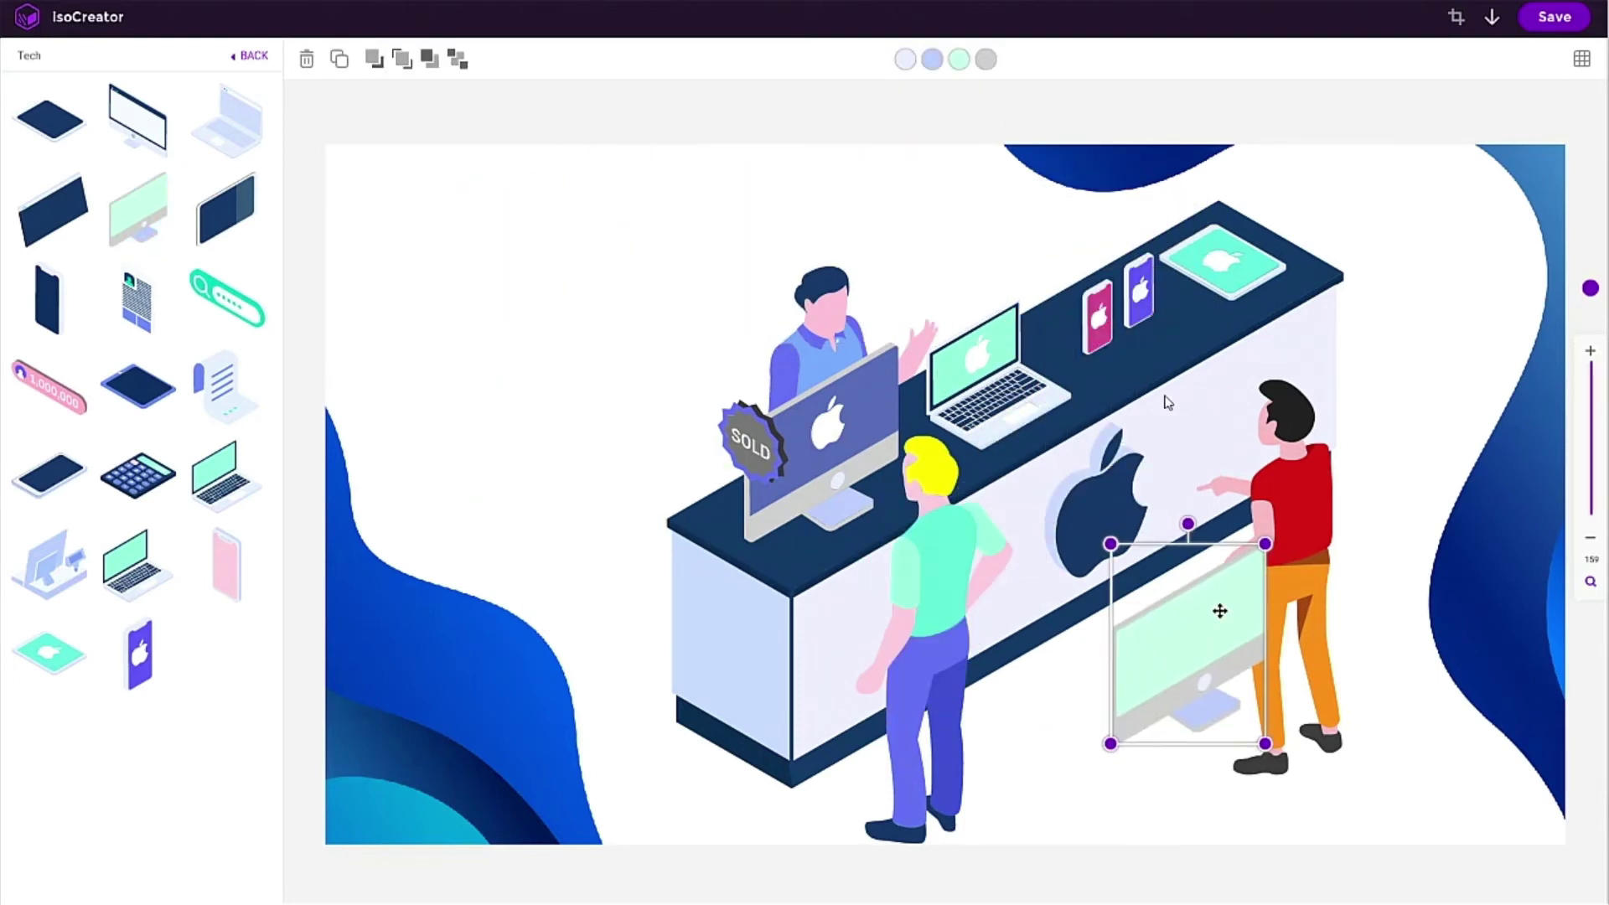
Delete the pink phone, purple phone and green tablet from the counter.
{"action": "left_click", "coordinate": [1110, 304]}
{"action": "key", "text": "Delete"}
{"action": "left_click", "coordinate": [1138, 289]}
{"action": "key", "text": "Delete"}
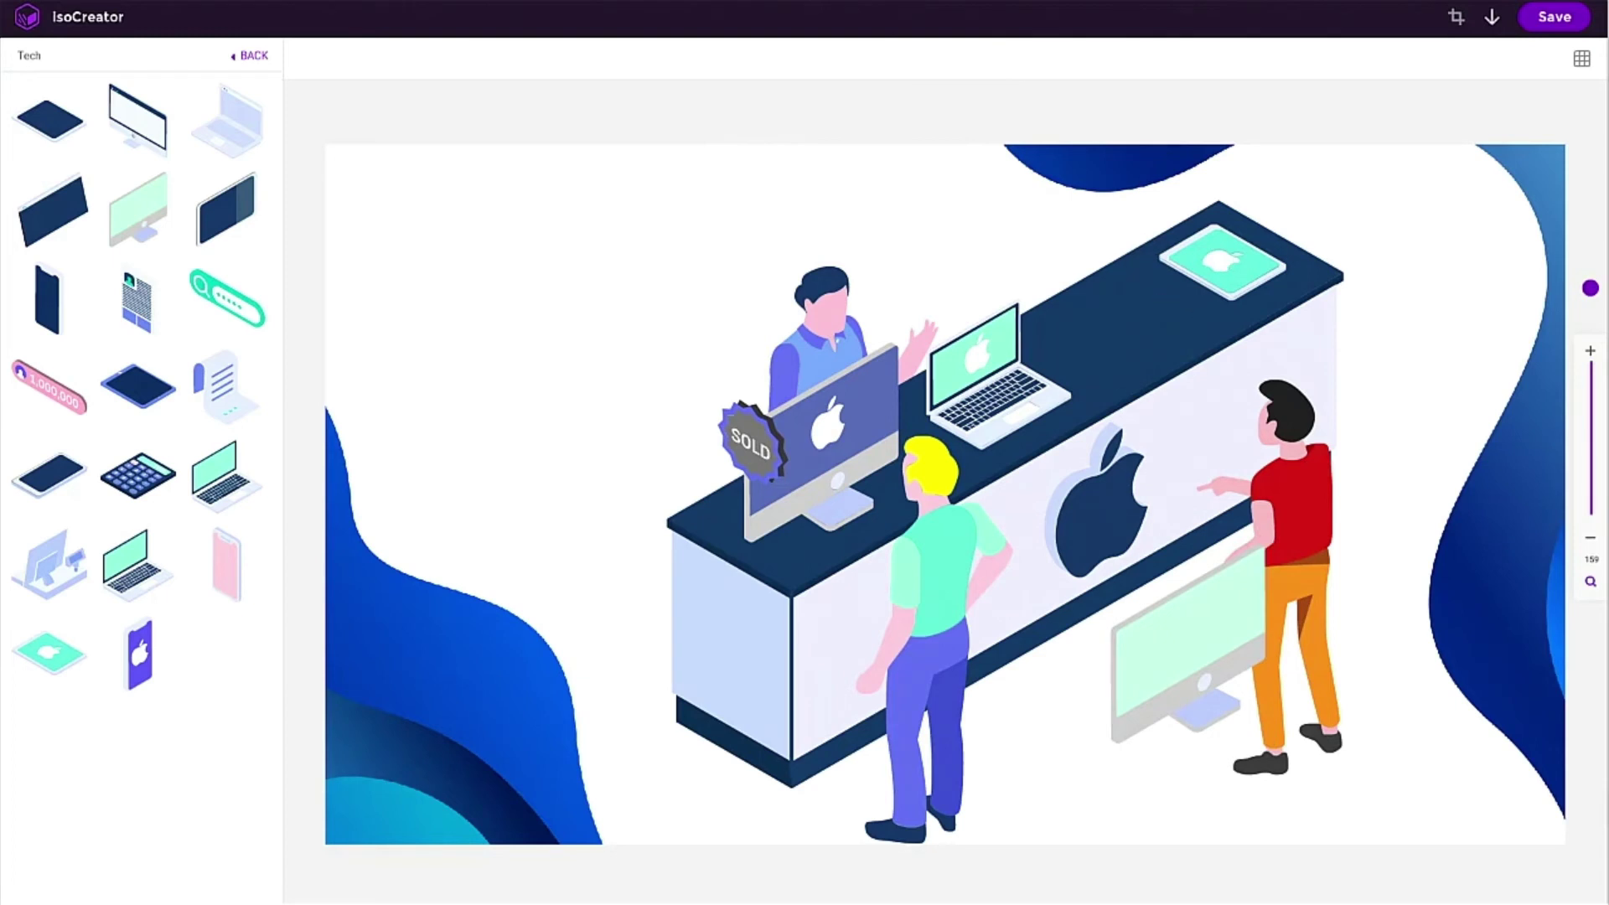
{"action": "left_click", "coordinate": [1221, 259]}
{"action": "key", "text": "Delete"}
Move the new green monitor onto the counter's far end.
{"action": "left_click", "coordinate": [1195, 657]}
{"action": "left_click_drag", "start_coordinate": [1196, 656], "coordinate": [1171, 272]}
{"action": "left_click", "coordinate": [254, 56]}
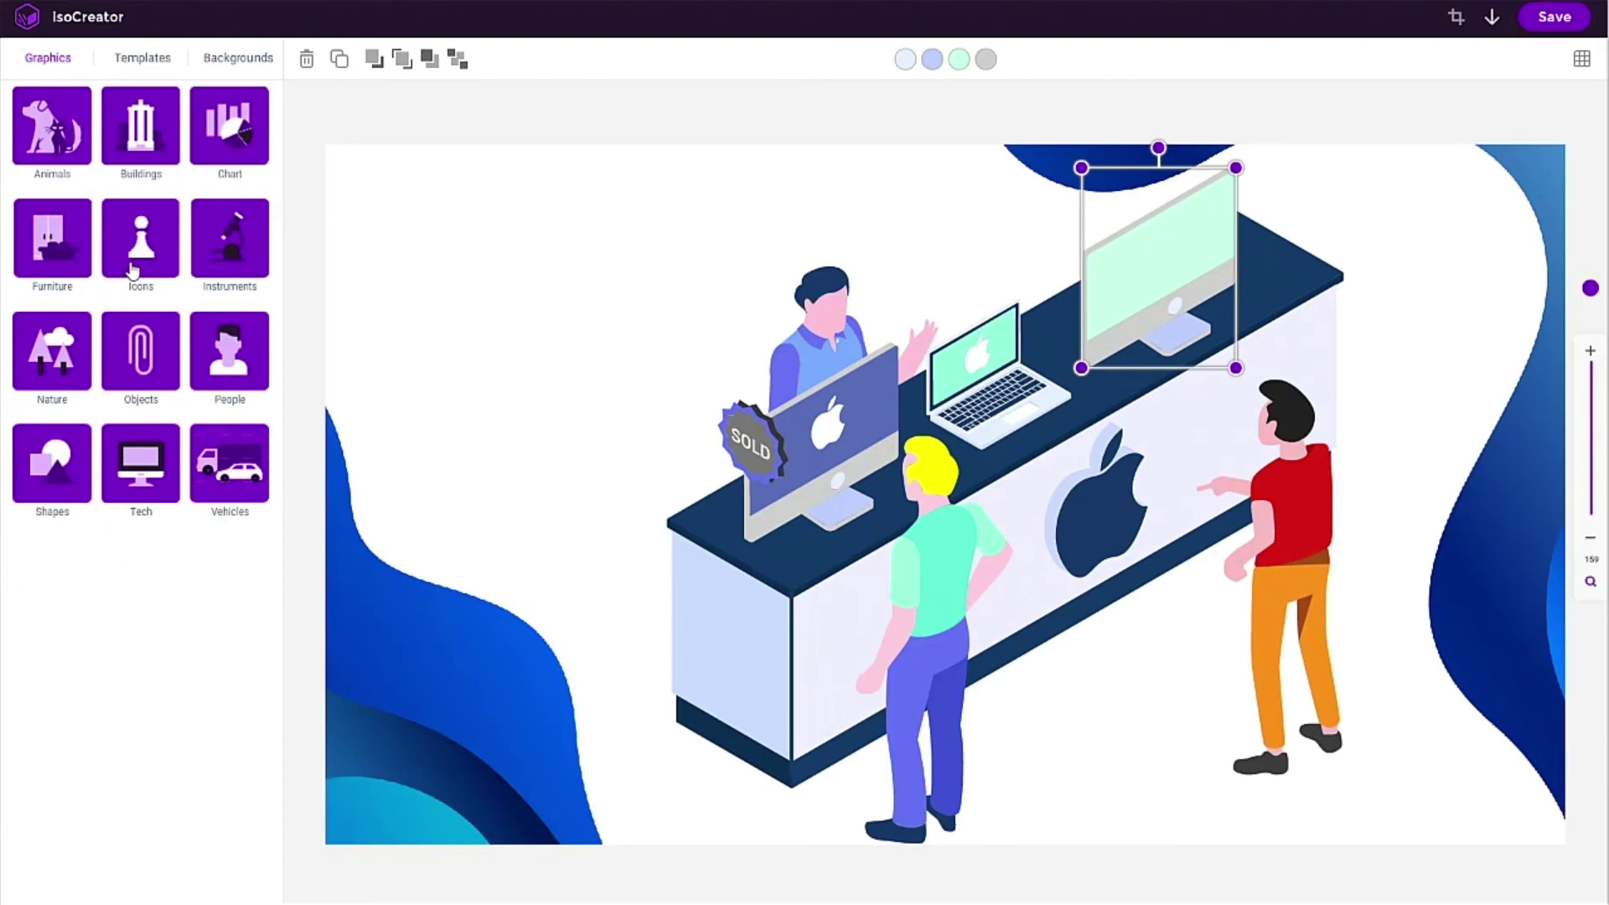
Add the blue mug from Objects graphics, shrink it and set it on the counter's front end.
{"action": "left_click", "coordinate": [143, 377]}
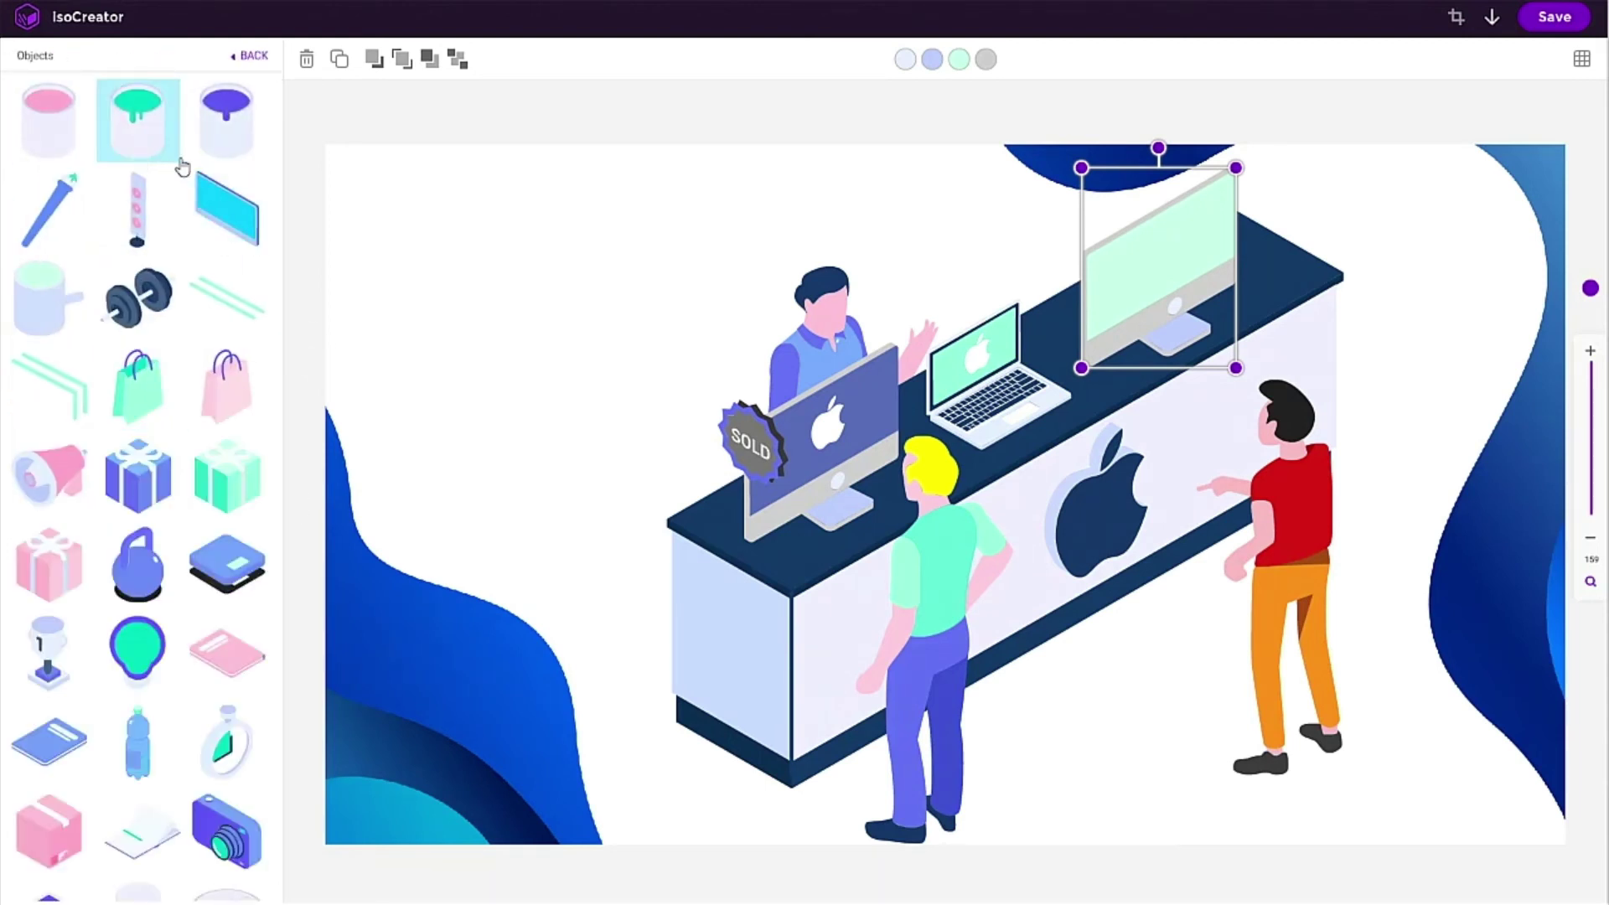
{"action": "scroll", "coordinate": [90, 514], "scroll_direction": "down", "scroll_amount": 5}
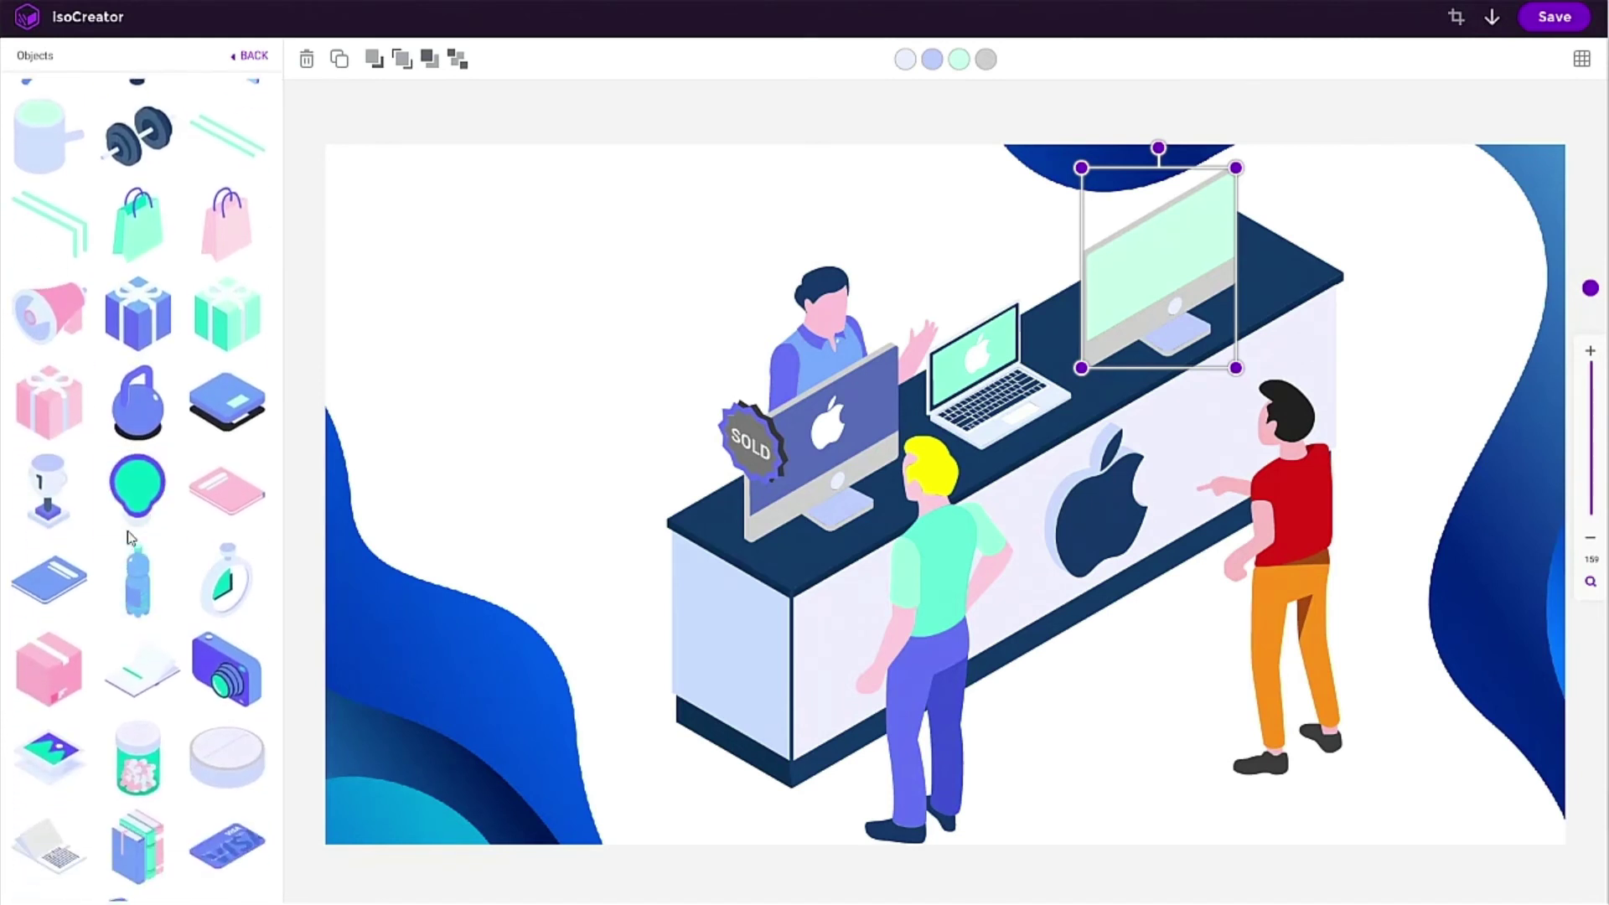
{"action": "scroll", "coordinate": [139, 599], "scroll_direction": "down", "scroll_amount": 10}
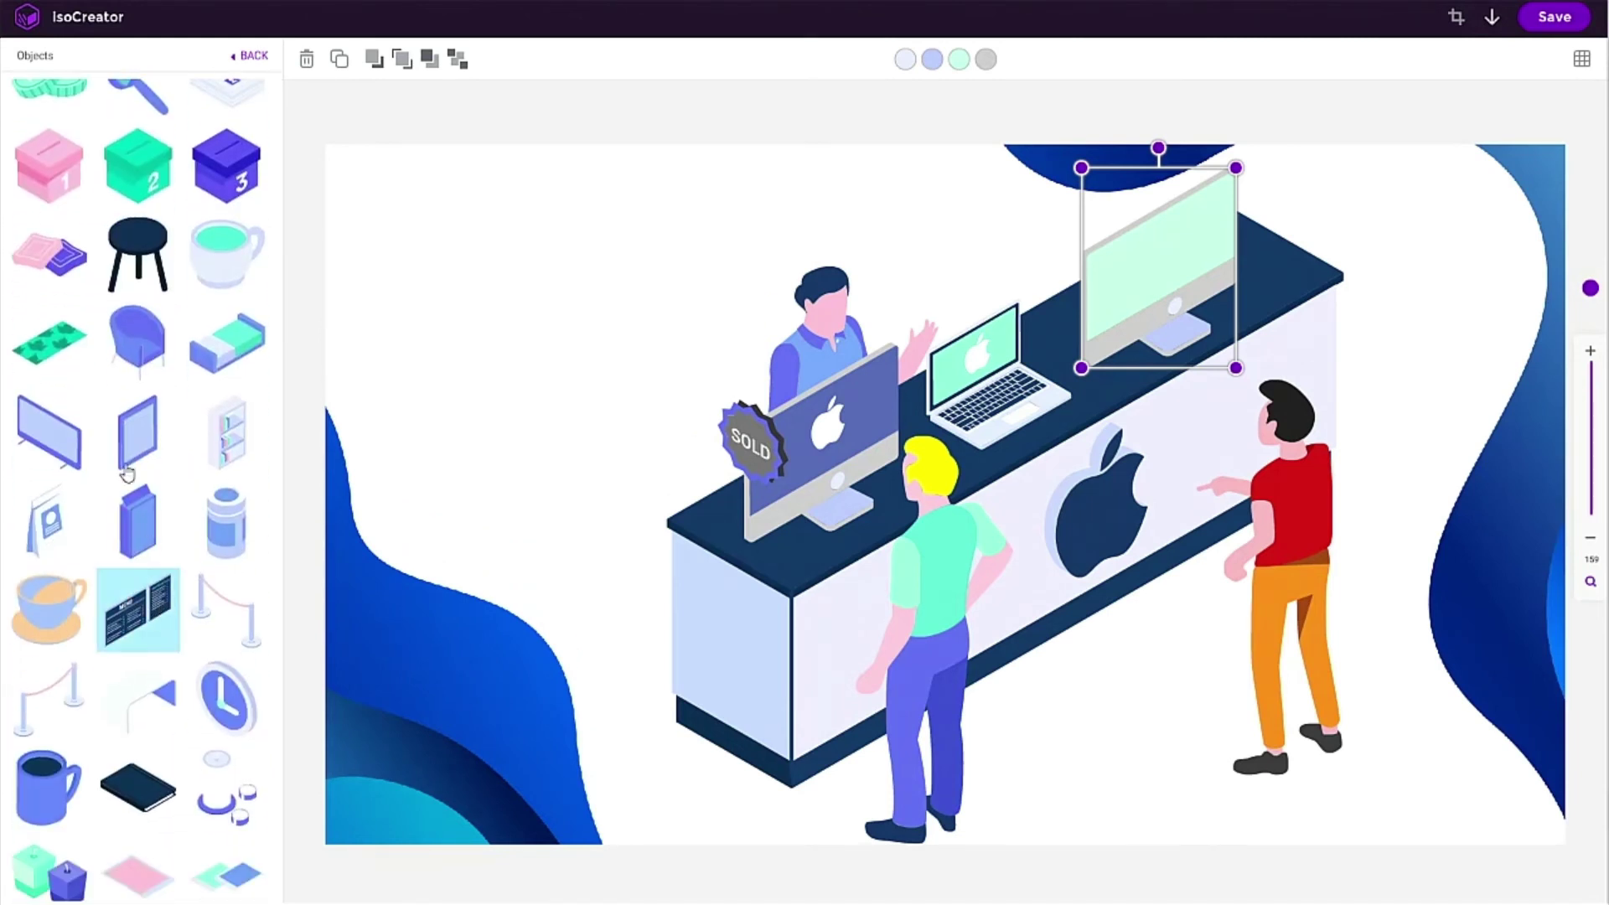
{"action": "scroll", "coordinate": [46, 524], "scroll_direction": "down", "scroll_amount": 4}
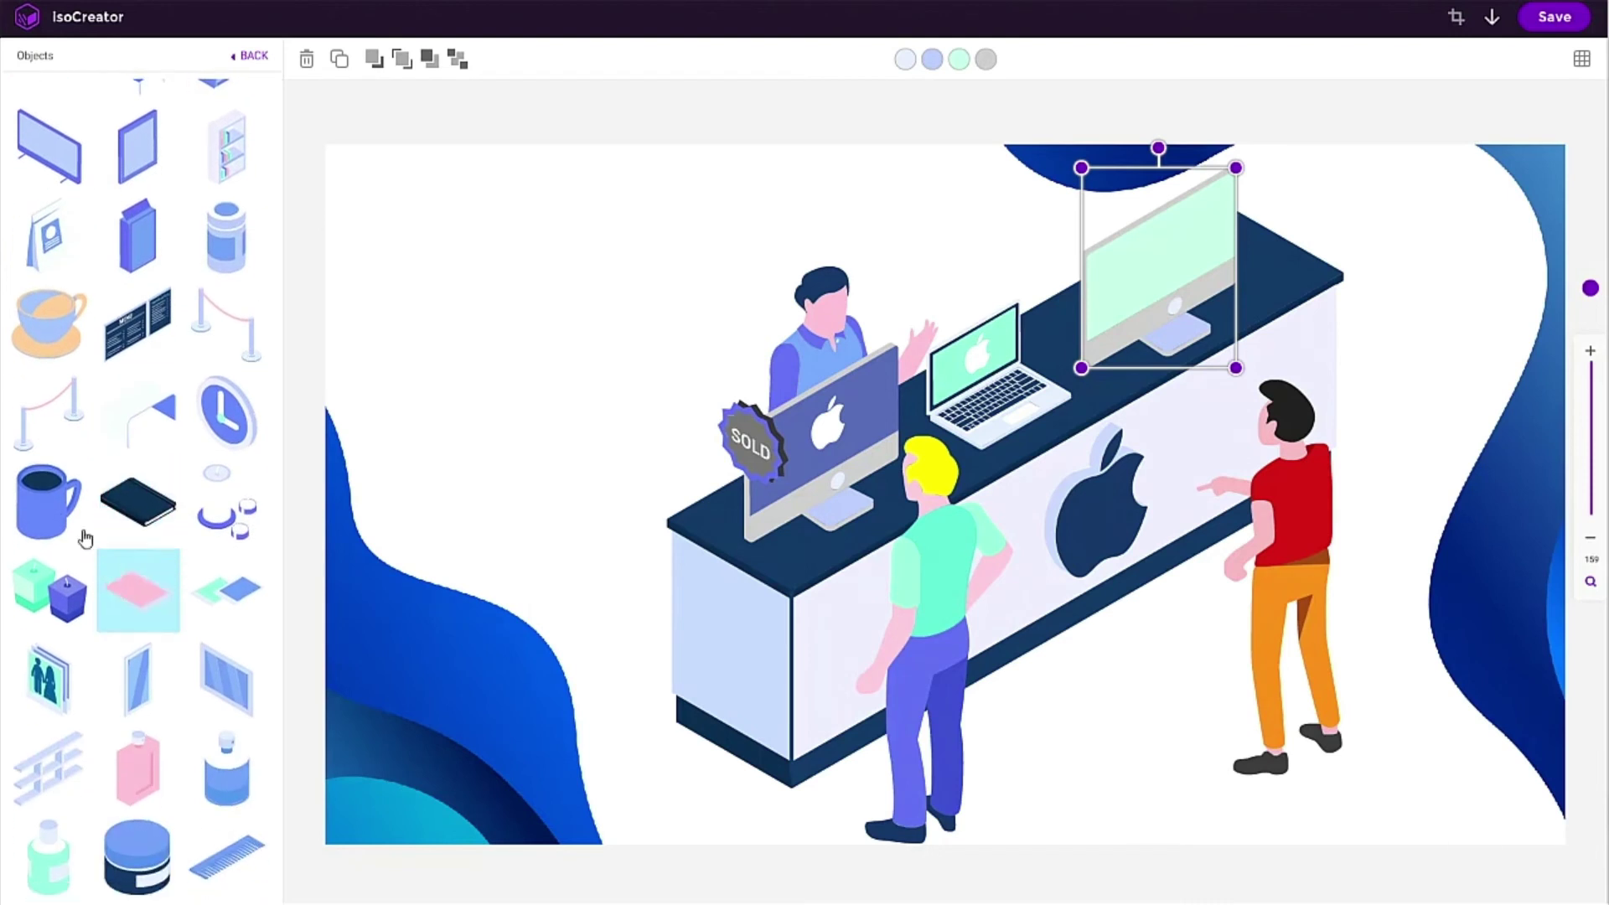
{"action": "left_click", "coordinate": [45, 501]}
{"action": "left_click_drag", "start_coordinate": [1033, 396], "coordinate": [795, 550]}
{"action": "left_click", "coordinate": [744, 629]}
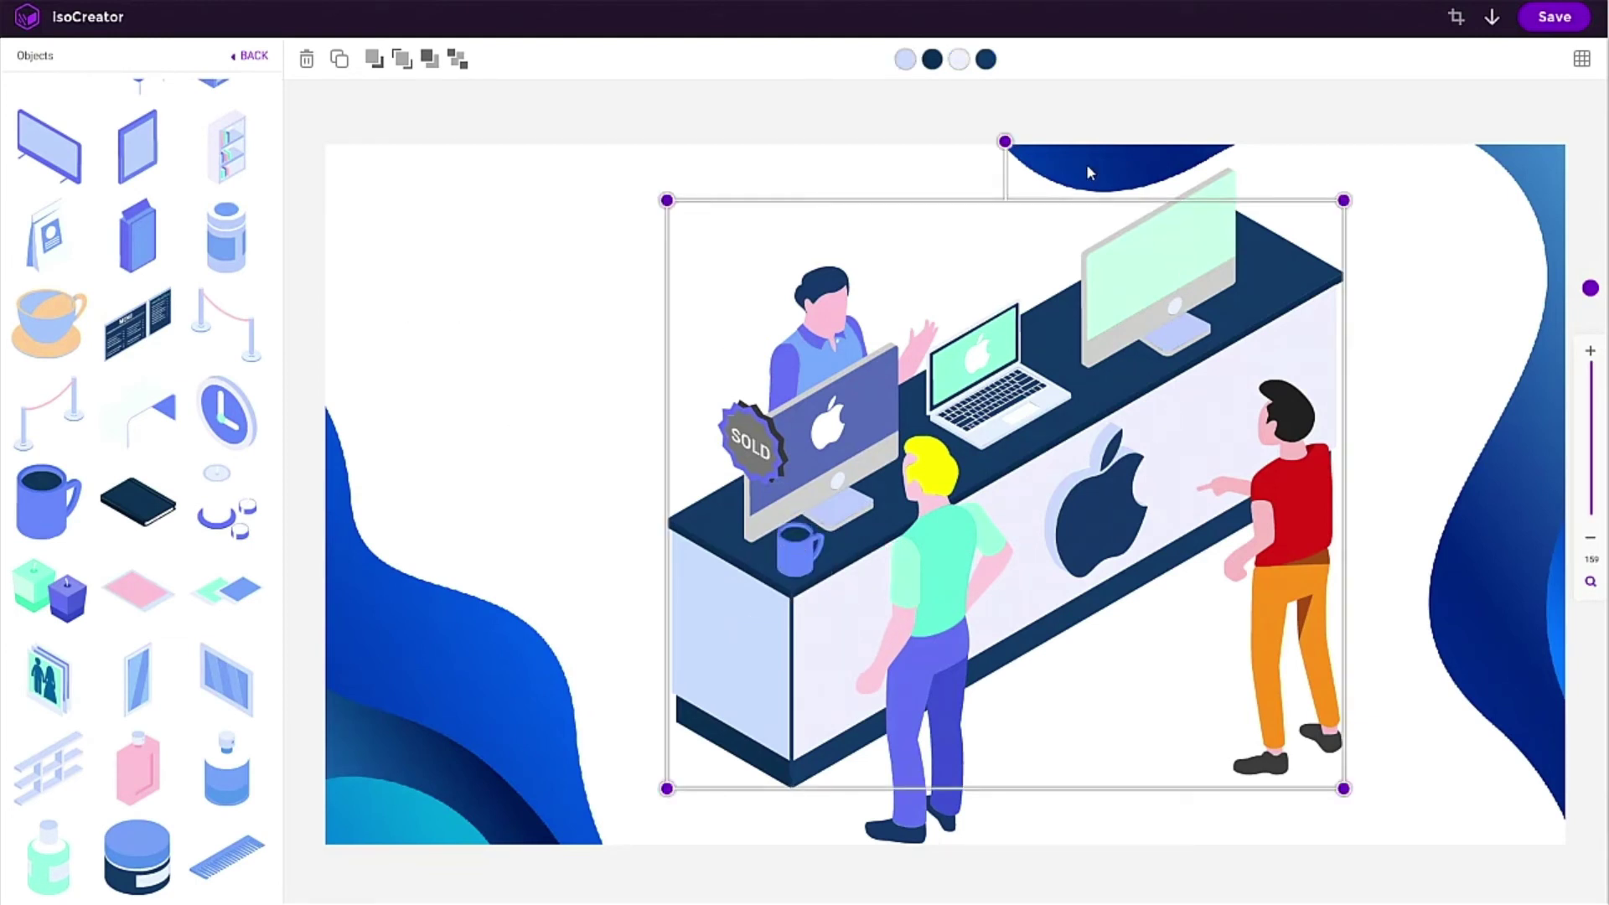
Add the heart card icon from Icons, shrink it and place it on the far monitor's screen.
{"action": "left_click", "coordinate": [248, 57]}
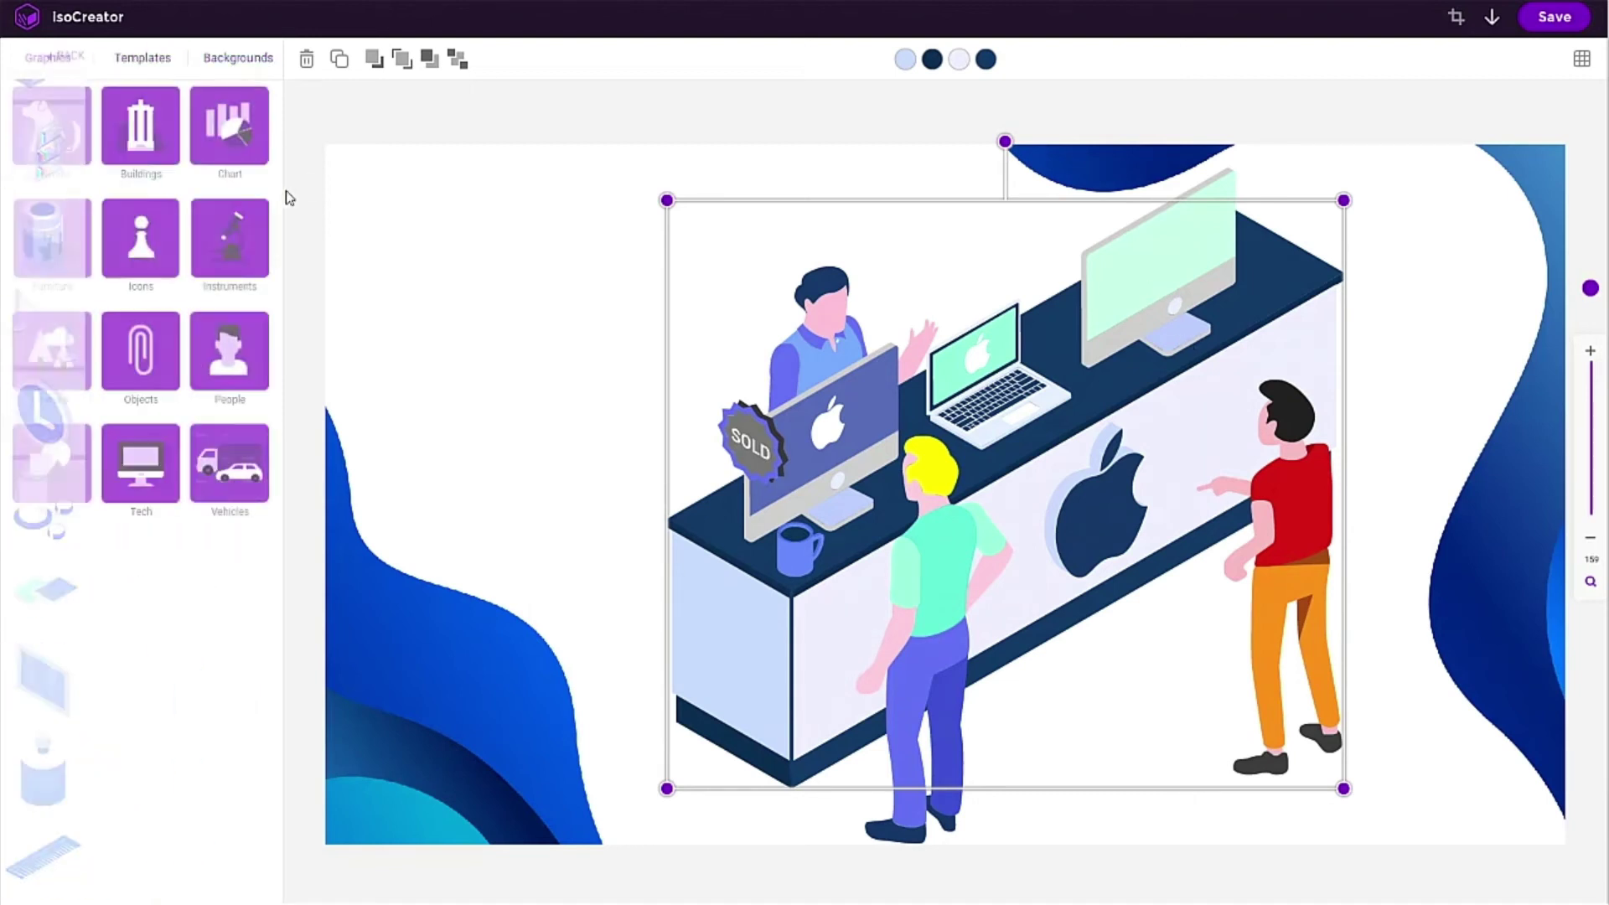
{"action": "left_click", "coordinate": [125, 235]}
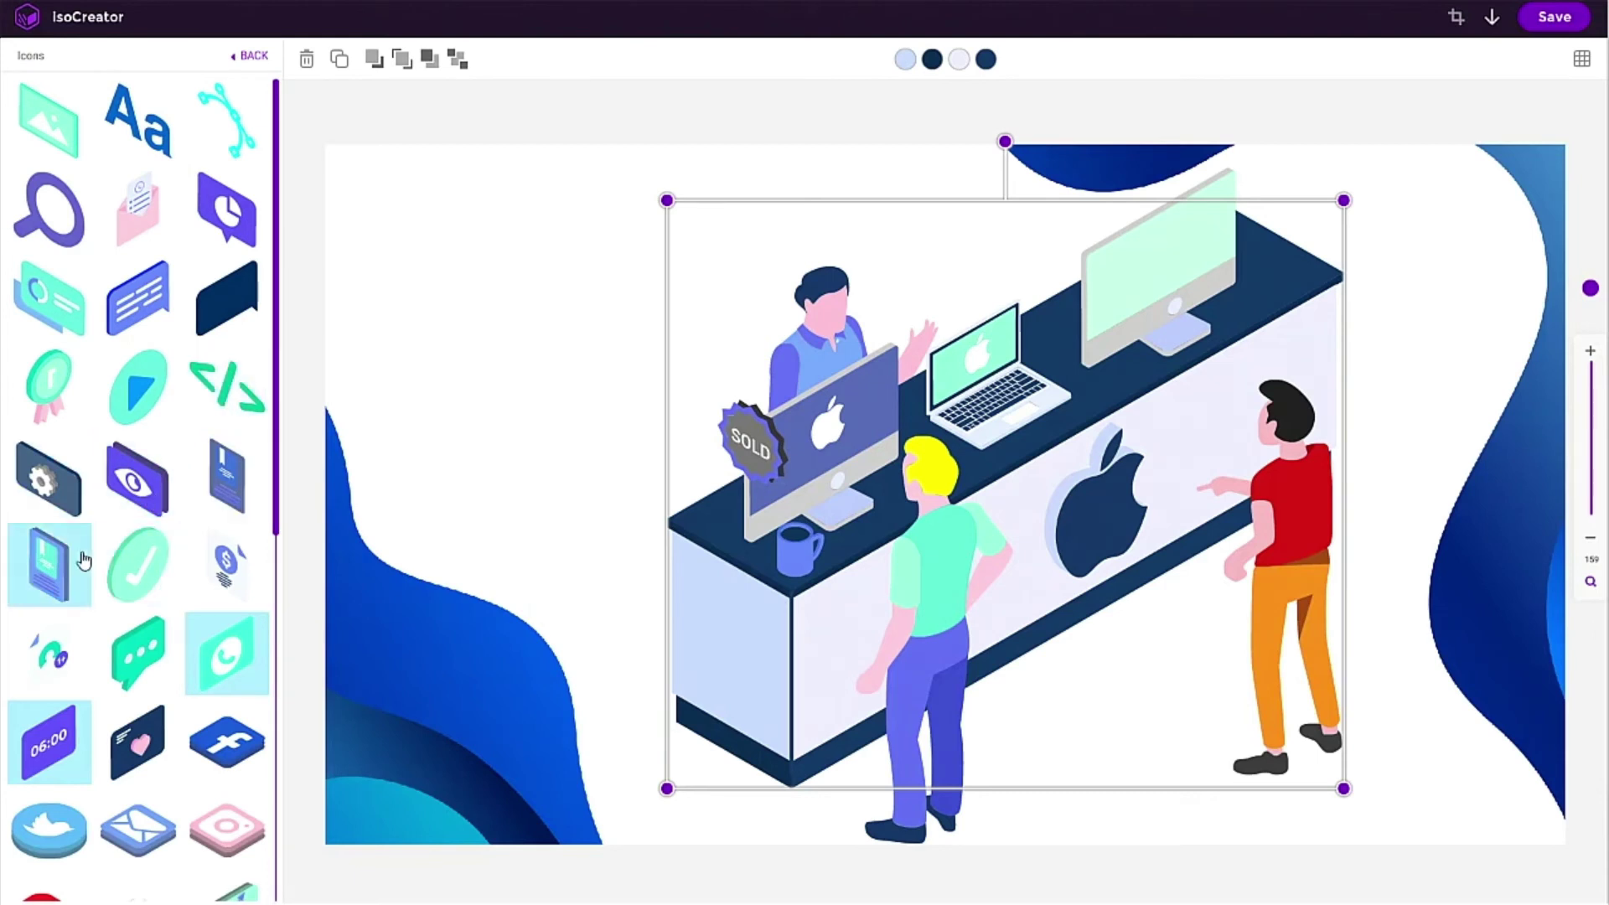
{"action": "scroll", "coordinate": [84, 560], "scroll_direction": "down", "scroll_amount": 1}
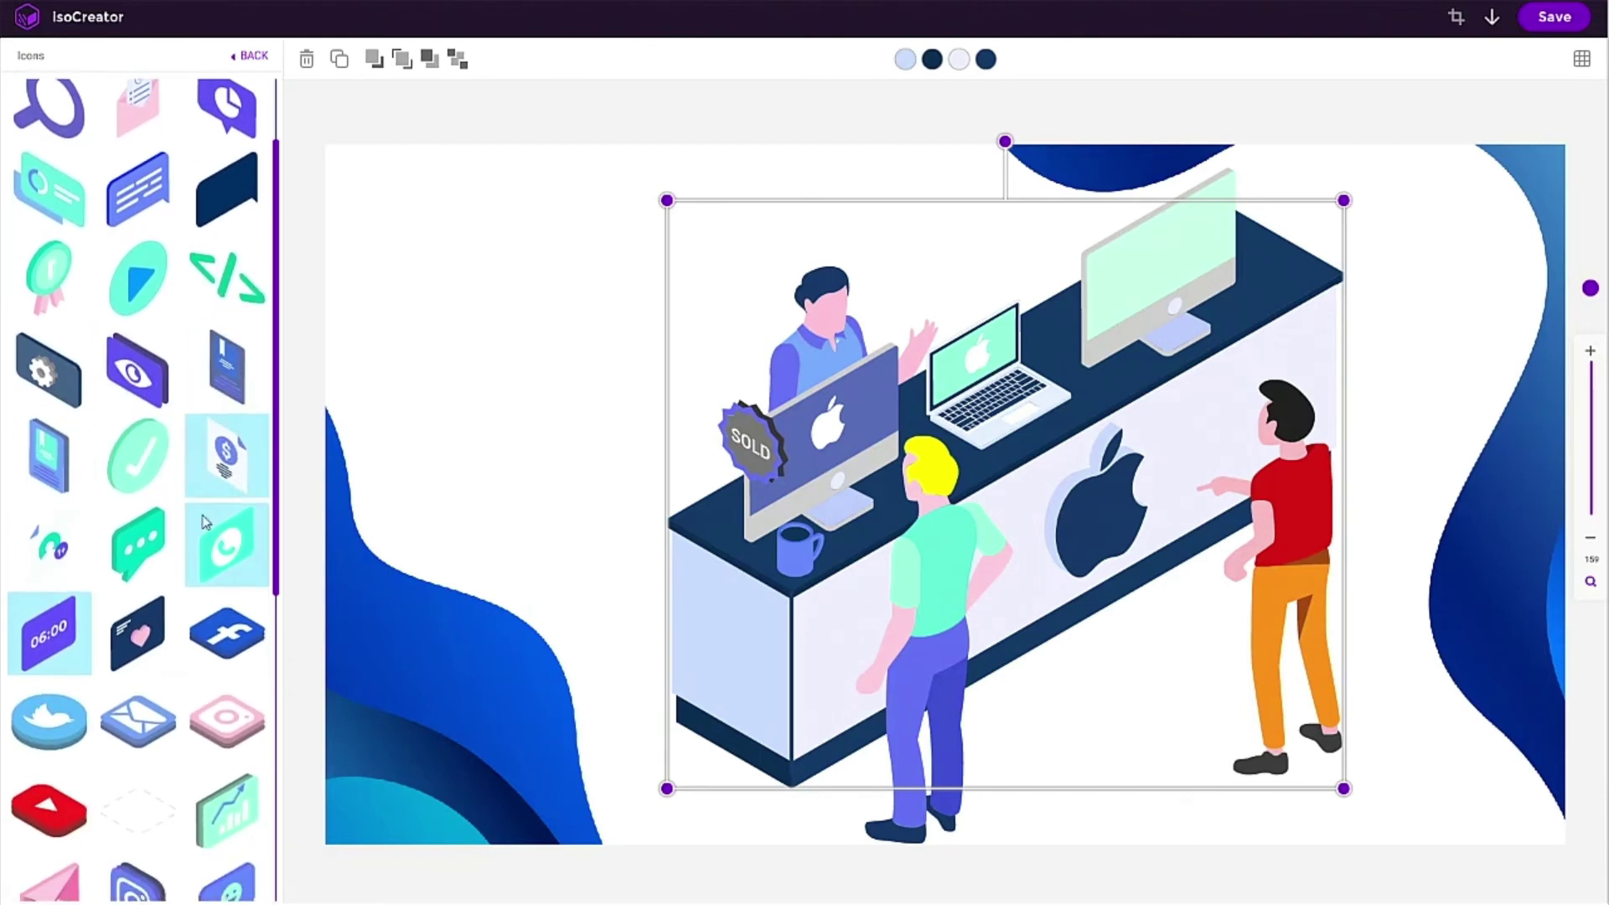
{"action": "left_click", "coordinate": [116, 647]}
{"action": "left_click_drag", "start_coordinate": [960, 513], "coordinate": [1221, 297]}
{"action": "left_click_drag", "start_coordinate": [1274, 185], "coordinate": [1200, 287]}
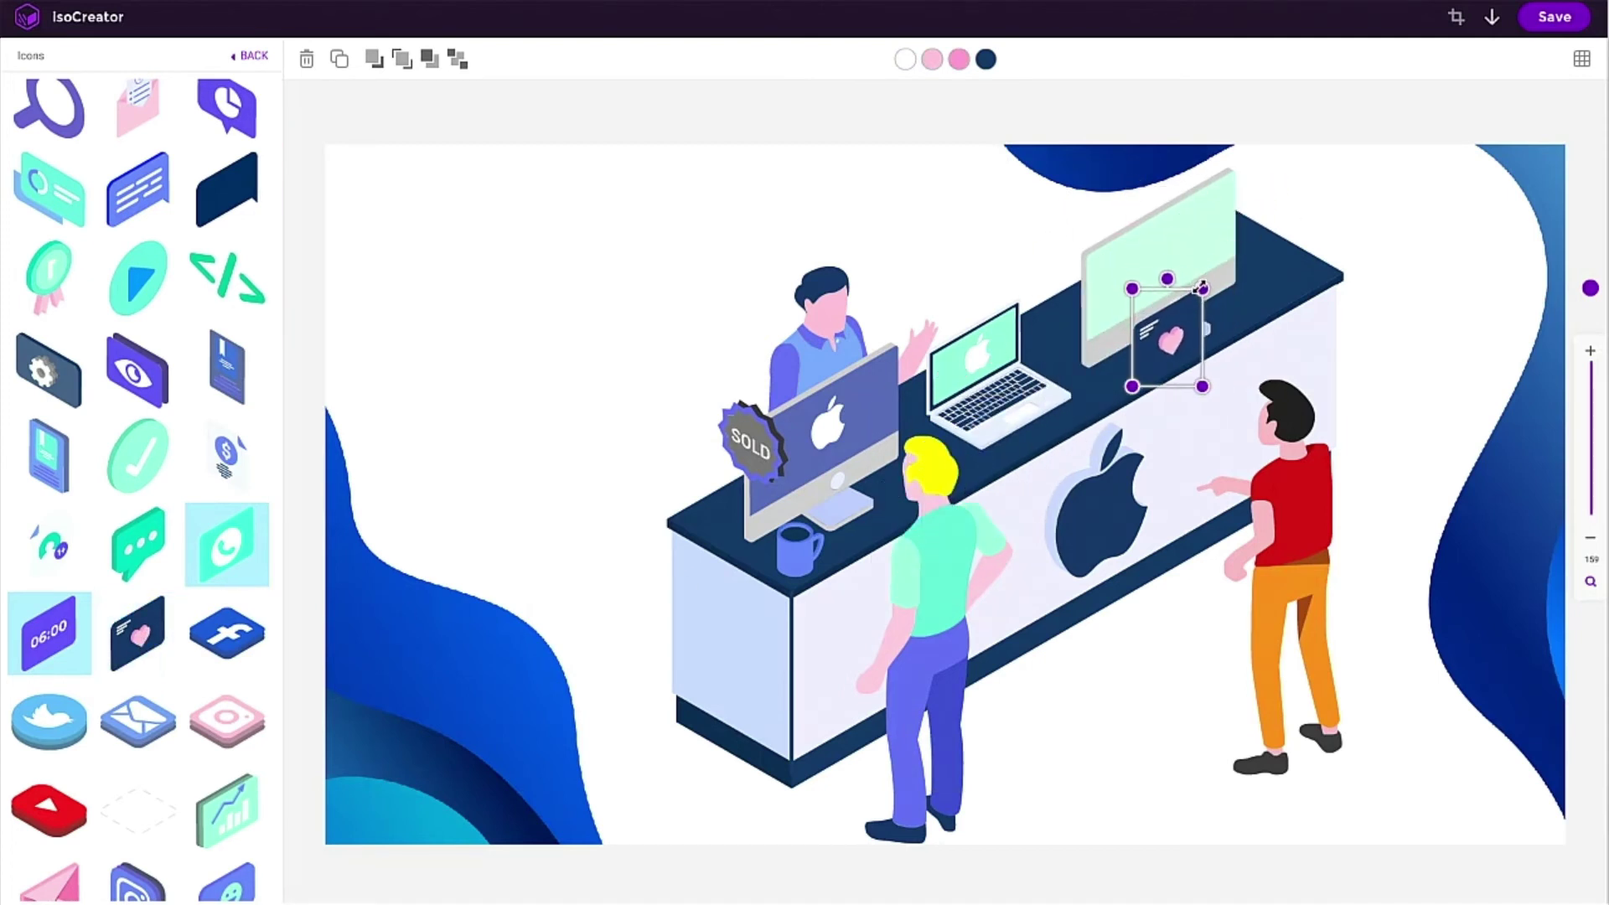
{"action": "left_click_drag", "start_coordinate": [1169, 344], "coordinate": [1145, 272]}
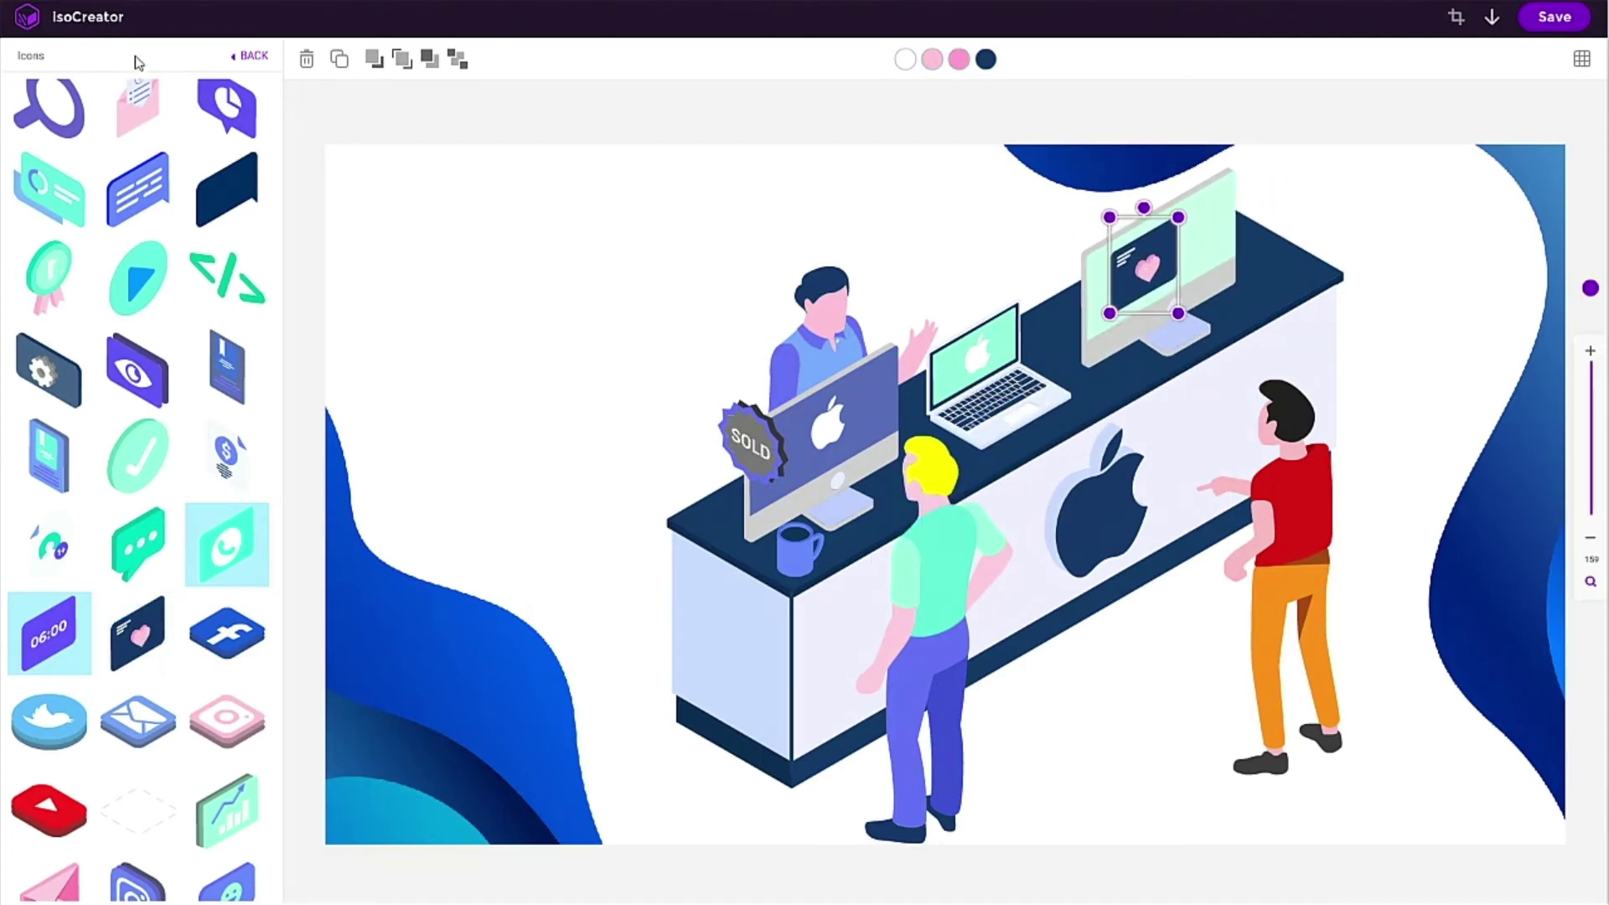
{"action": "left_click", "coordinate": [254, 56]}
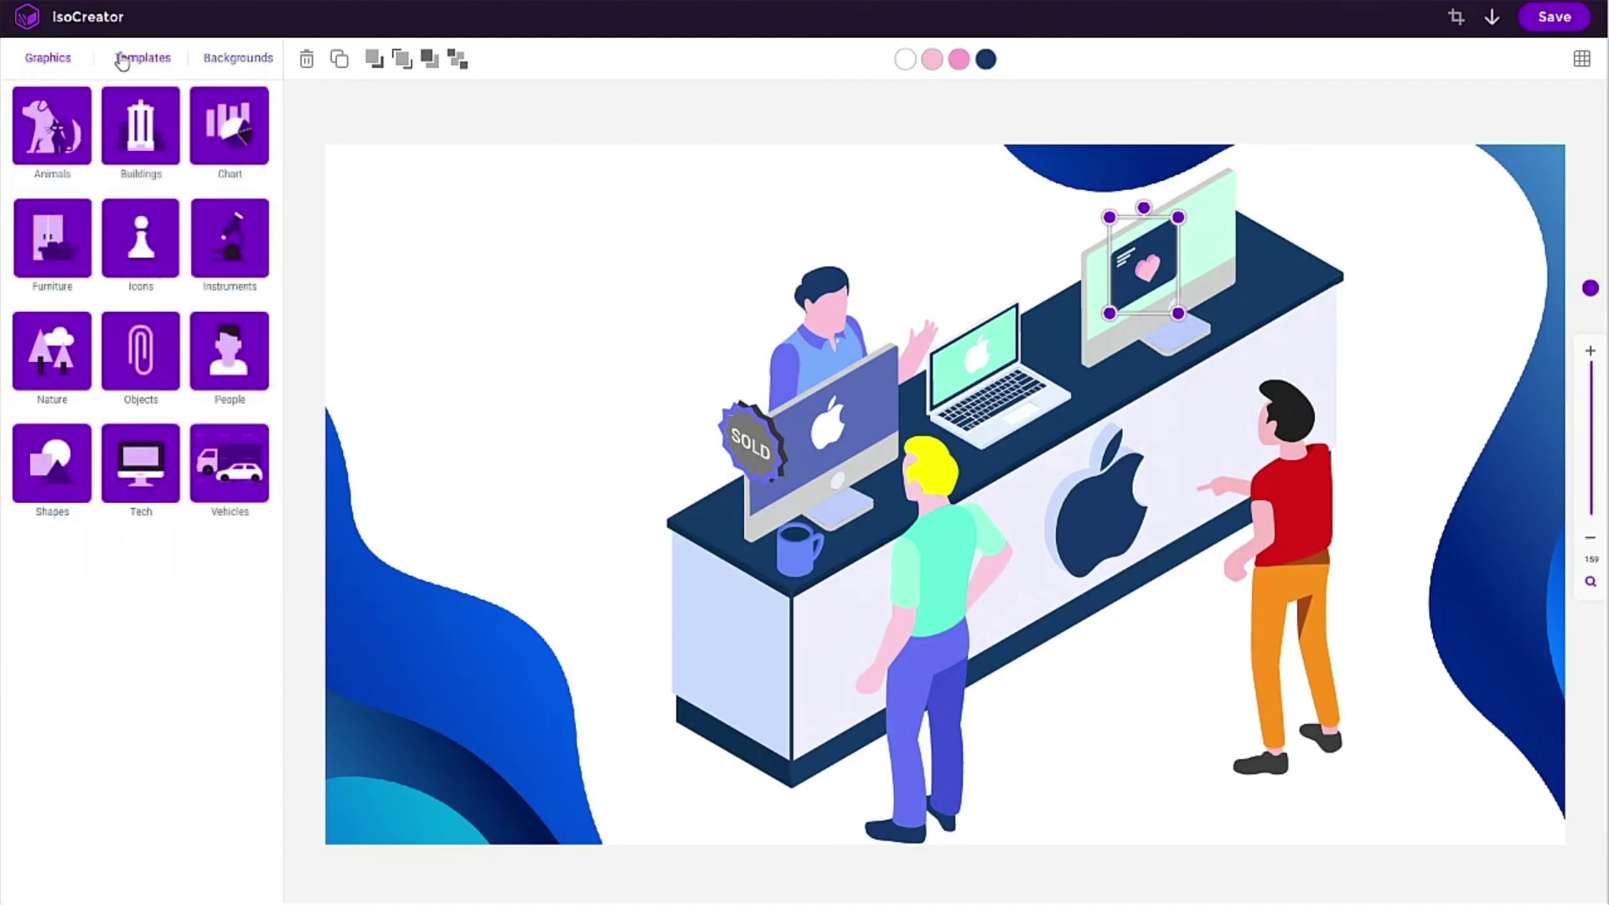
Browse the ready-made scene templates and background designs.
{"action": "left_click", "coordinate": [150, 58]}
{"action": "scroll", "coordinate": [141, 197], "scroll_direction": "up", "scroll_amount": 6}
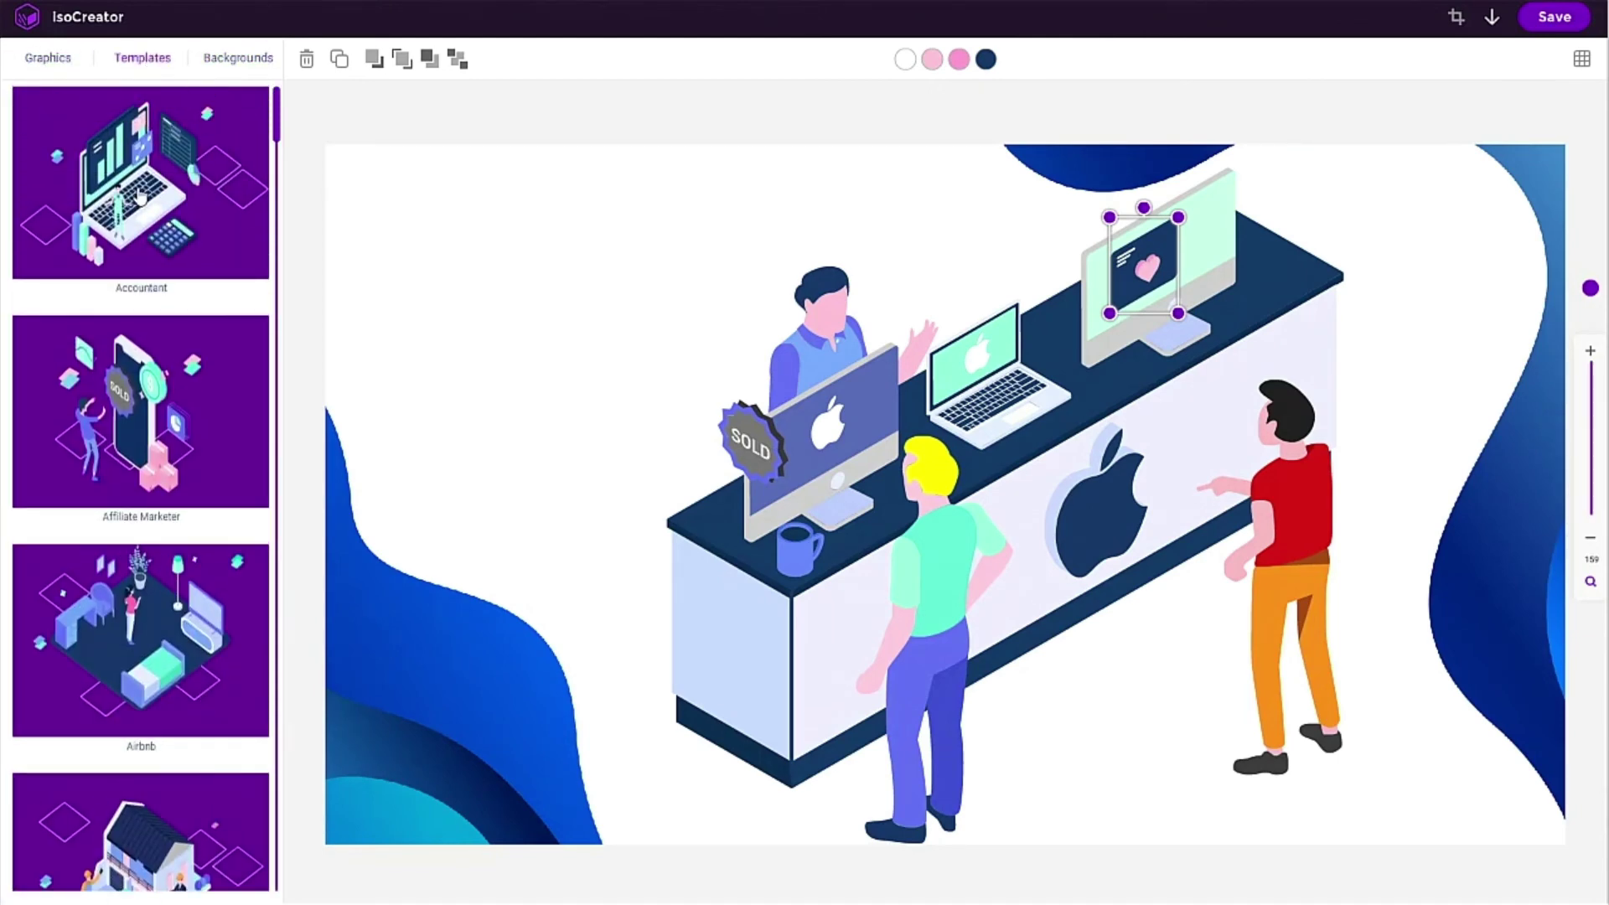
{"action": "left_click", "coordinate": [51, 60]}
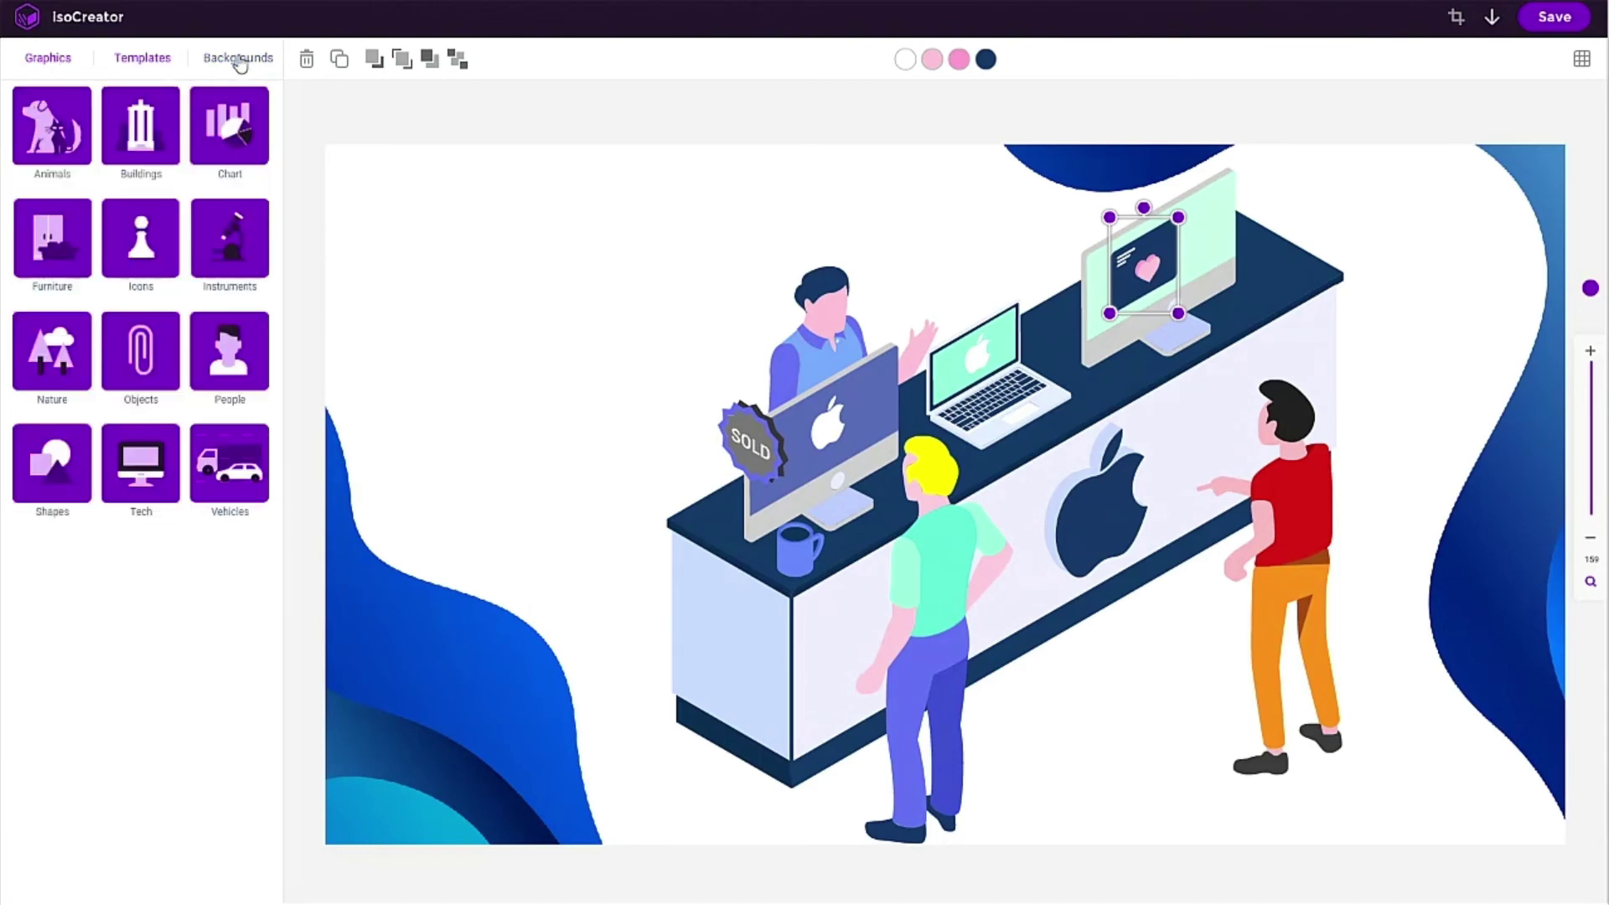
{"action": "left_click", "coordinate": [242, 58]}
{"action": "left_click", "coordinate": [146, 59]}
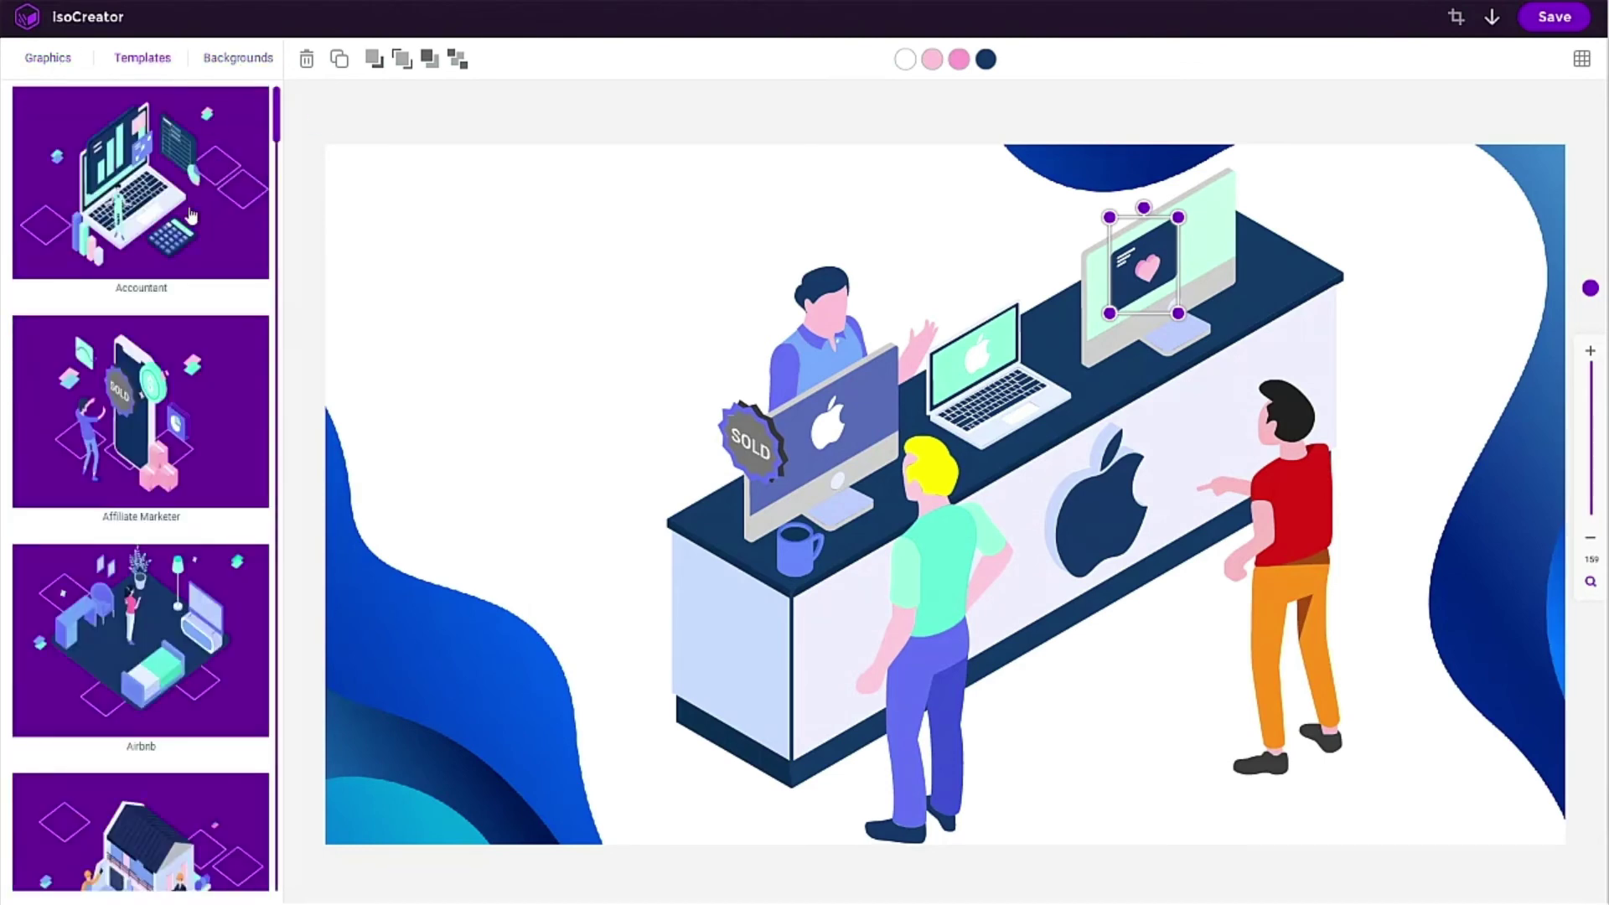
{"action": "scroll", "coordinate": [146, 209], "scroll_direction": "down", "scroll_amount": 15}
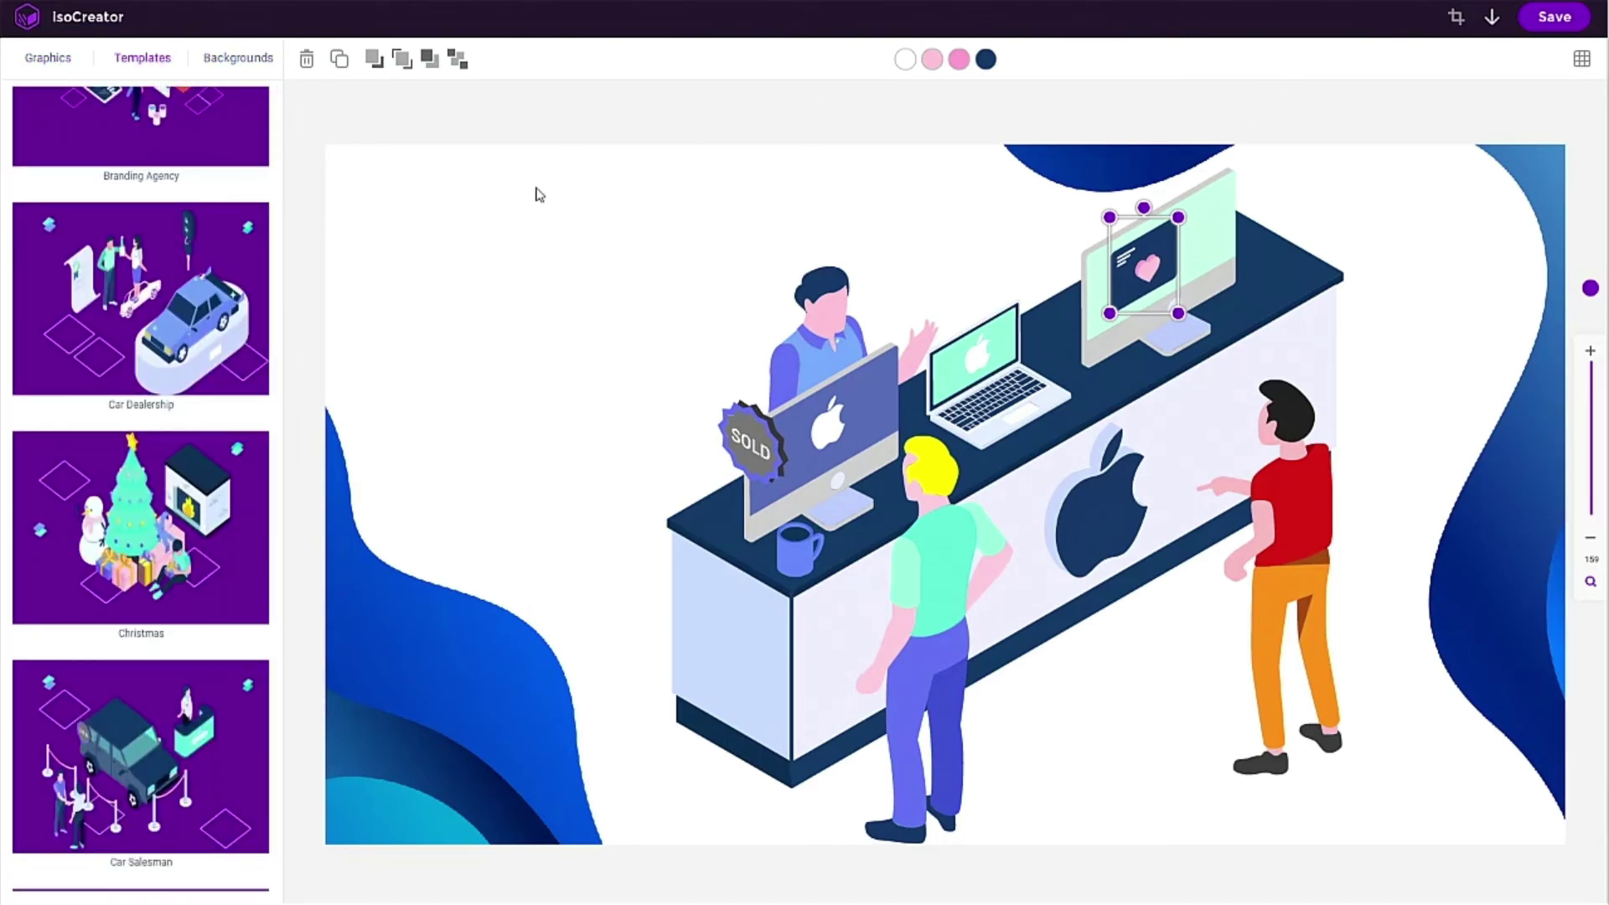
Delete the blond customer, front iMac, laptop, back monitor and red-shirt man from the scene.
{"action": "left_click", "coordinate": [932, 501]}
{"action": "key", "text": "Delete"}
{"action": "left_click", "coordinate": [837, 465]}
{"action": "key", "text": "Delete"}
{"action": "left_click", "coordinate": [854, 378]}
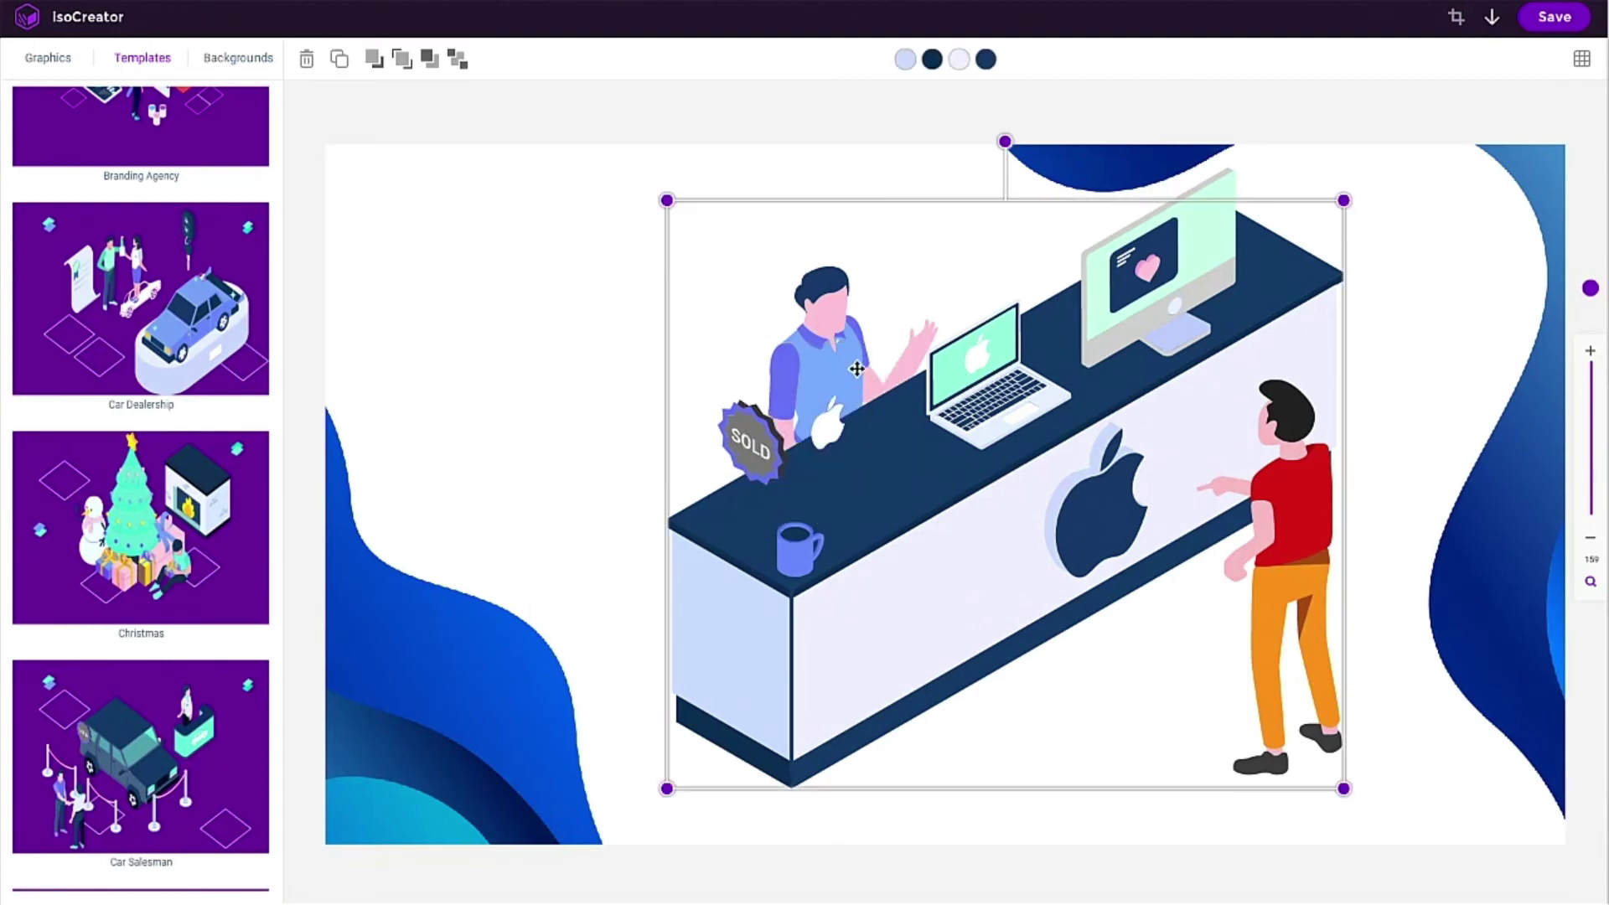
{"action": "left_click", "coordinate": [1005, 377]}
{"action": "key", "text": "Delete"}
{"action": "left_click", "coordinate": [1119, 360]}
{"action": "key", "text": "Delete"}
{"action": "left_click", "coordinate": [1295, 536]}
{"action": "key", "text": "Delete"}
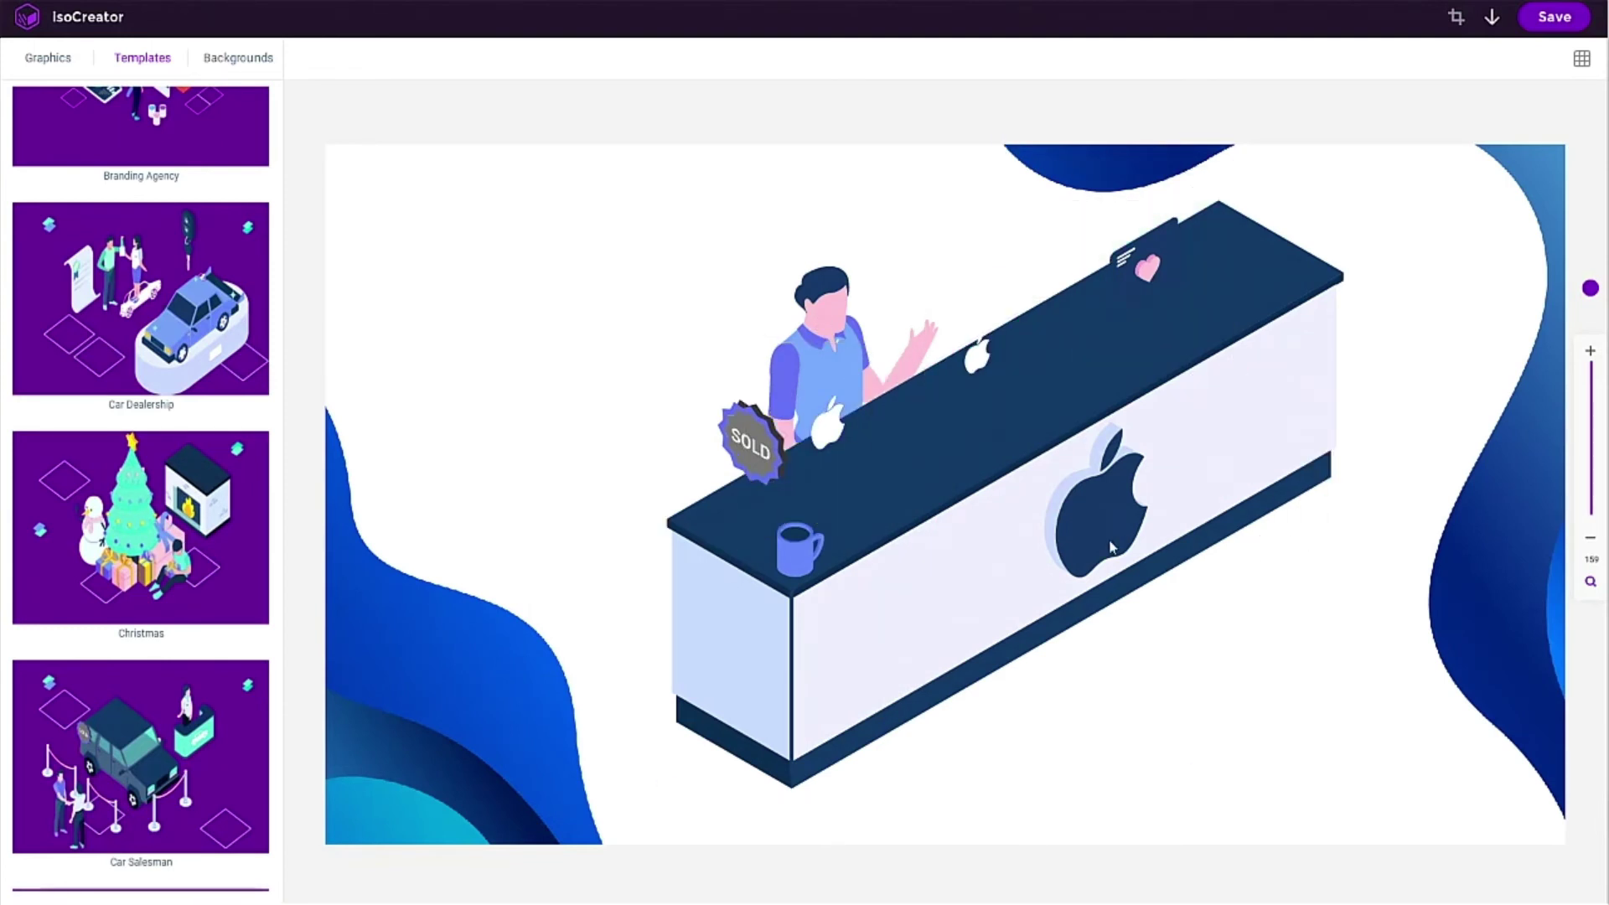
{"action": "left_click", "coordinate": [1104, 532]}
{"action": "key", "text": "Delete"}
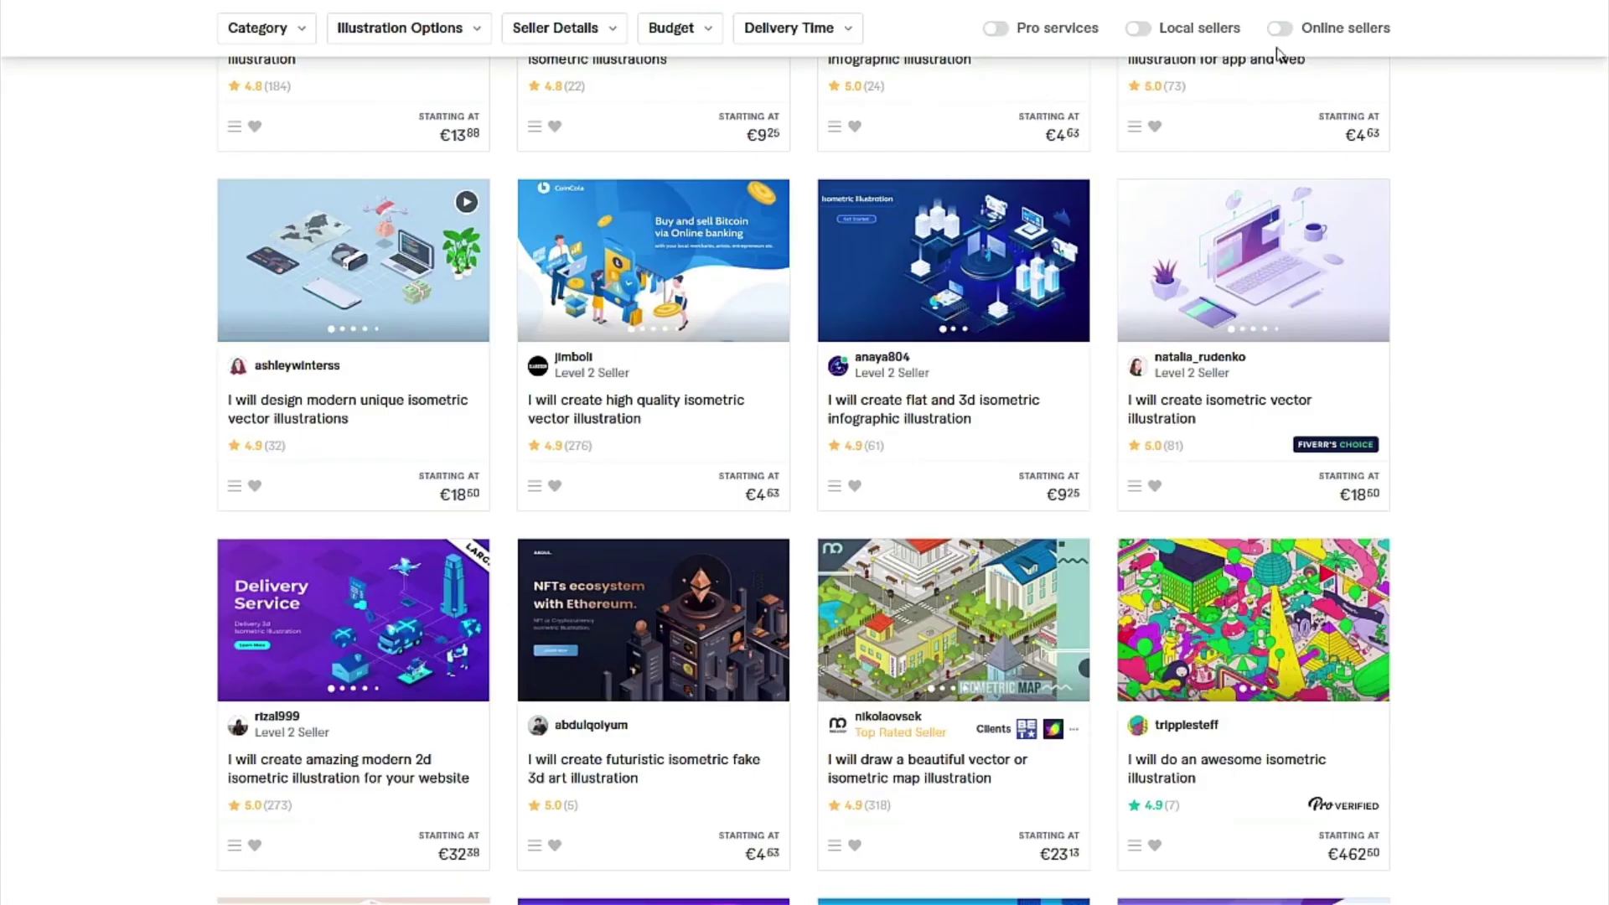
Scroll through Fiverr's 475 'isometric illustration' gigs, priced from €4.63 to €462.50.
{"action": "scroll", "coordinate": [440, 384], "scroll_direction": "up", "scroll_amount": 5}
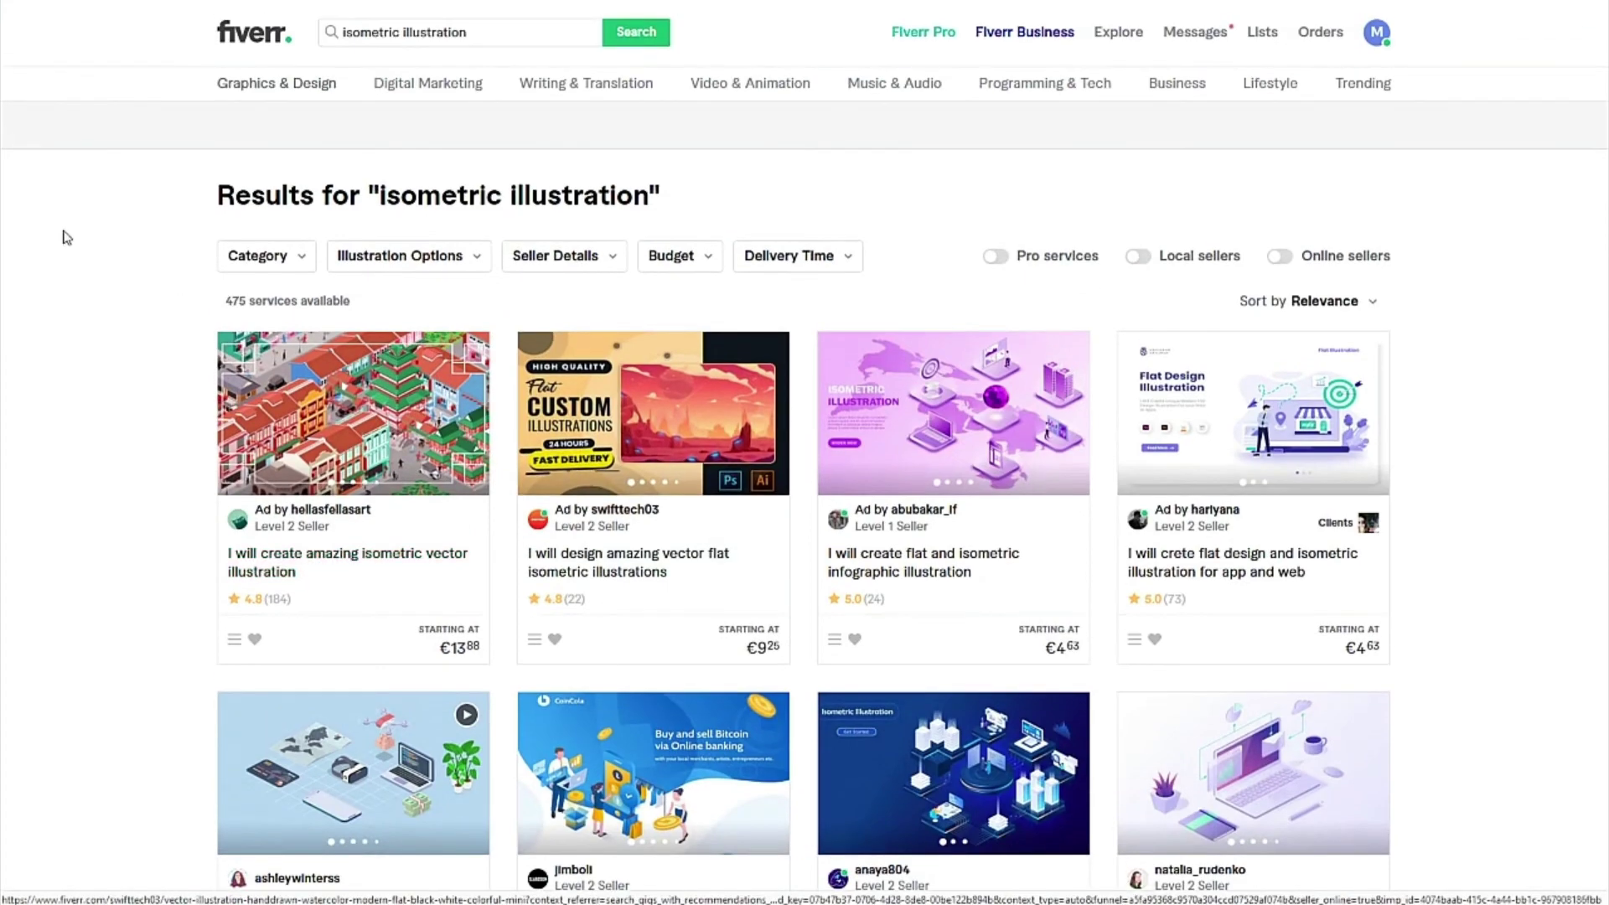
{"action": "scroll", "coordinate": [192, 294], "scroll_direction": "down", "scroll_amount": 4}
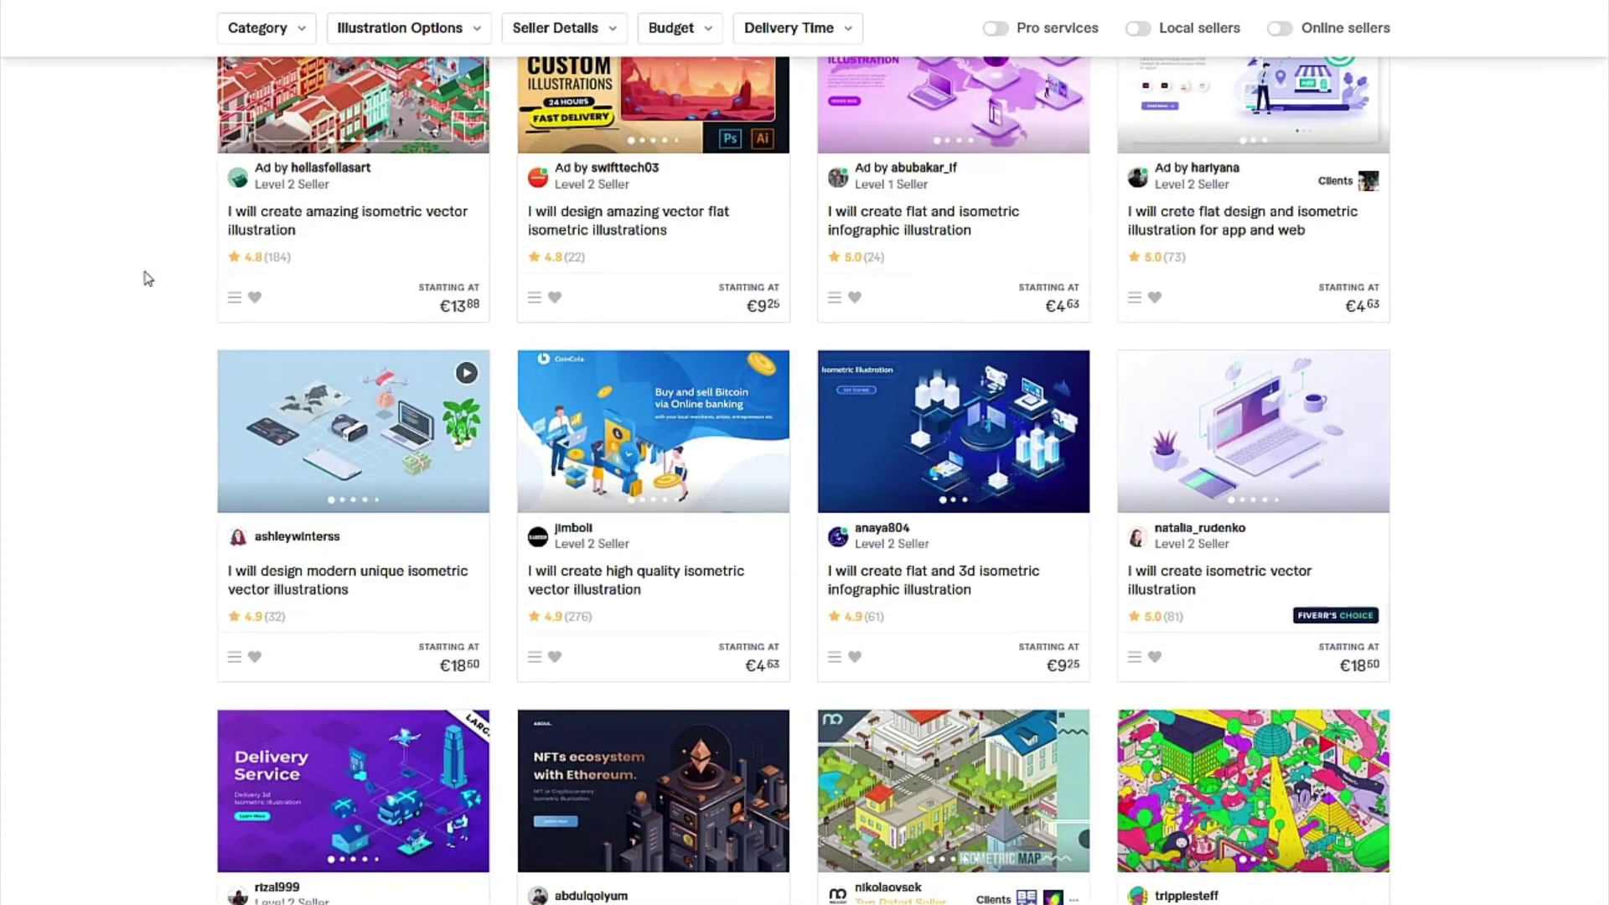
{"action": "scroll", "coordinate": [852, 624], "scroll_direction": "down", "scroll_amount": 7}
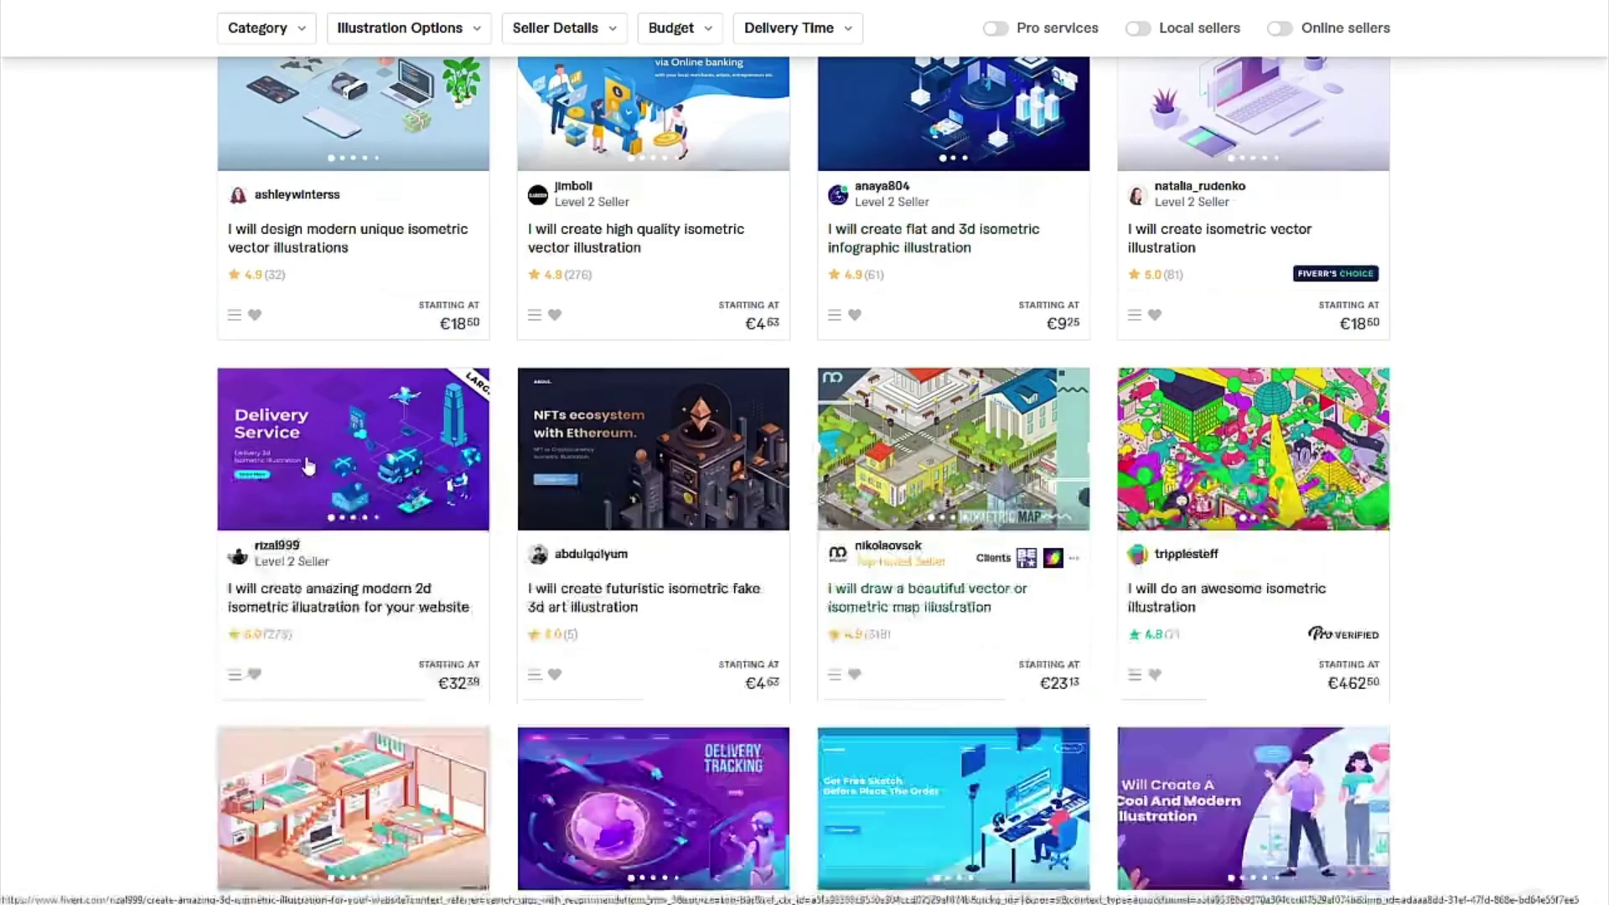
{"action": "scroll", "coordinate": [219, 465], "scroll_direction": "down", "scroll_amount": 1}
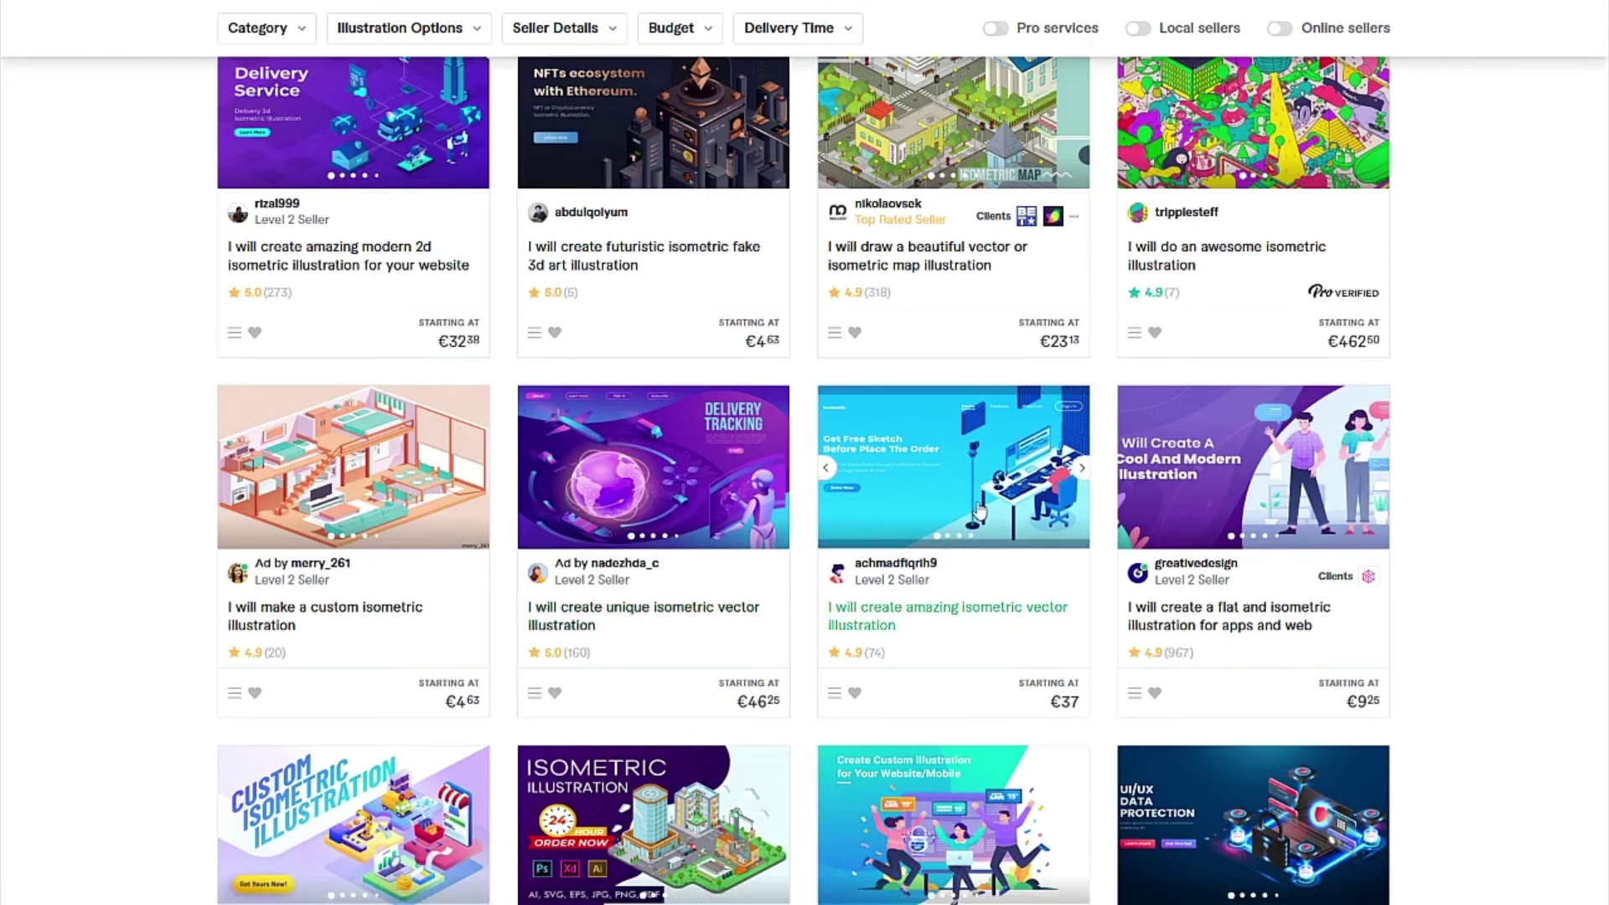
{"action": "scroll", "coordinate": [1039, 444], "scroll_direction": "down", "scroll_amount": 2}
{"action": "scroll", "coordinate": [1022, 419], "scroll_direction": "down", "scroll_amount": 2}
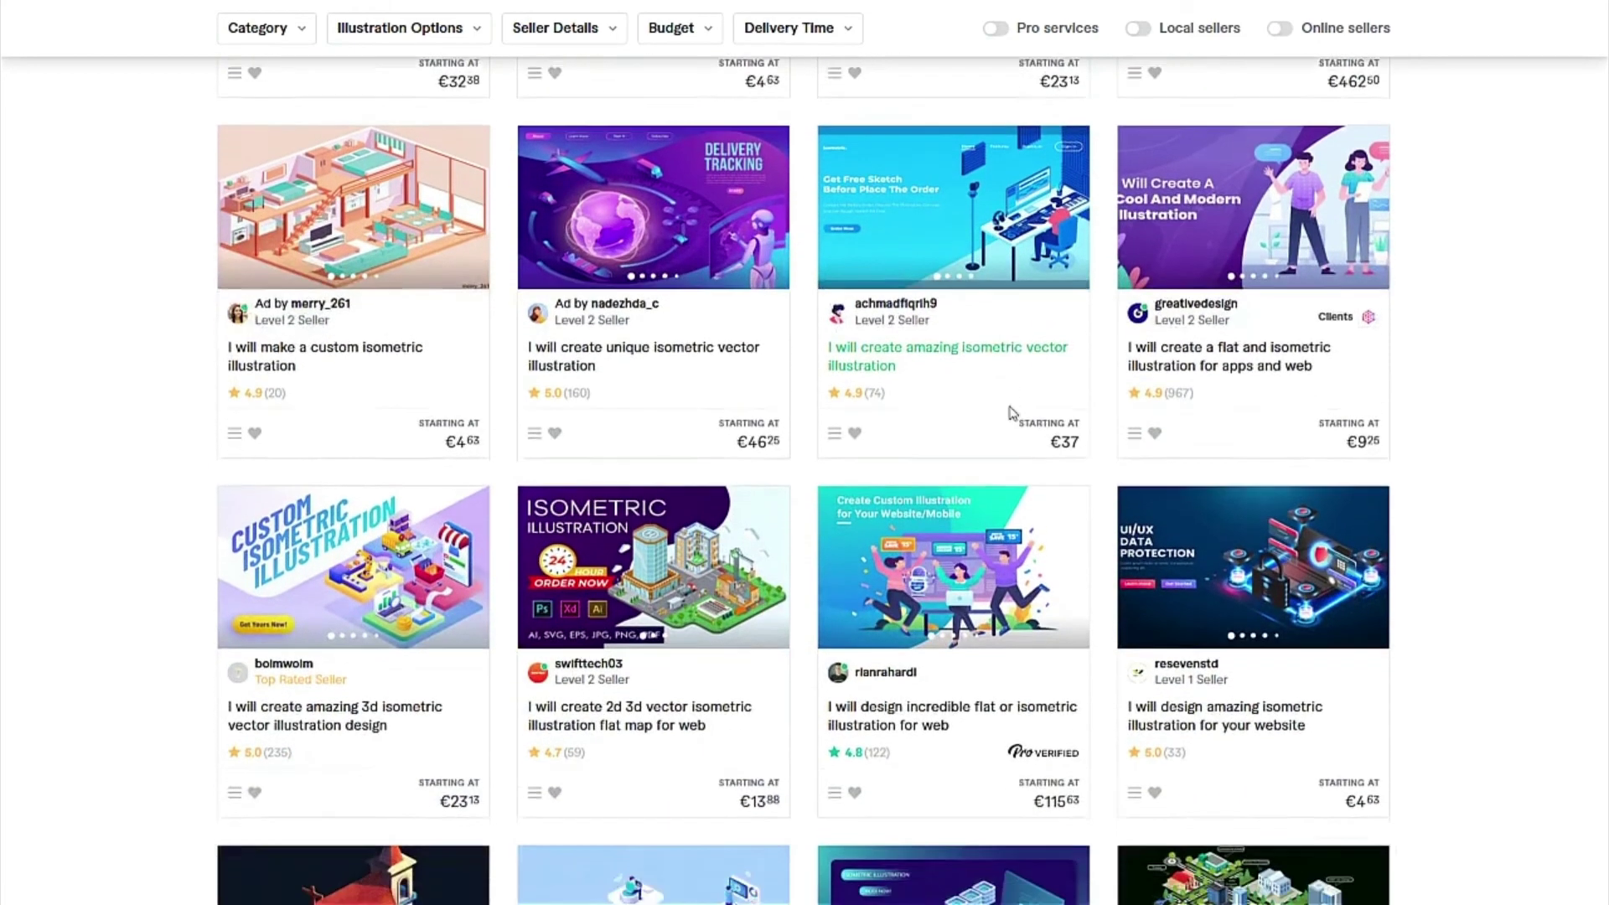